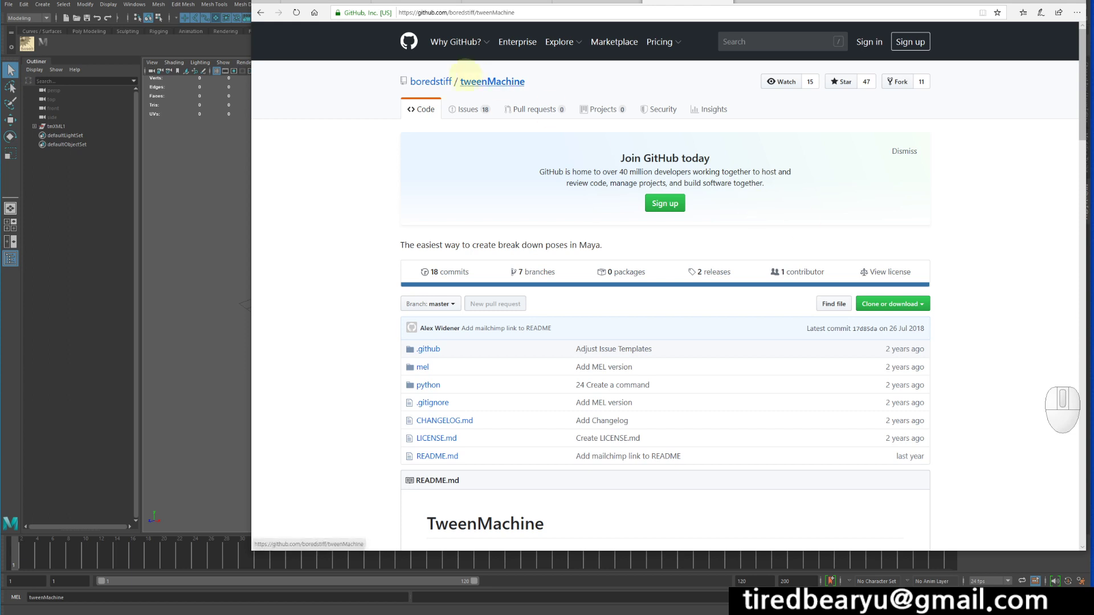
Open the clone and download options of the tweenMachine GitHub repository to locate the ZIP download, and return to Maya.
mouse_move(453, 43)
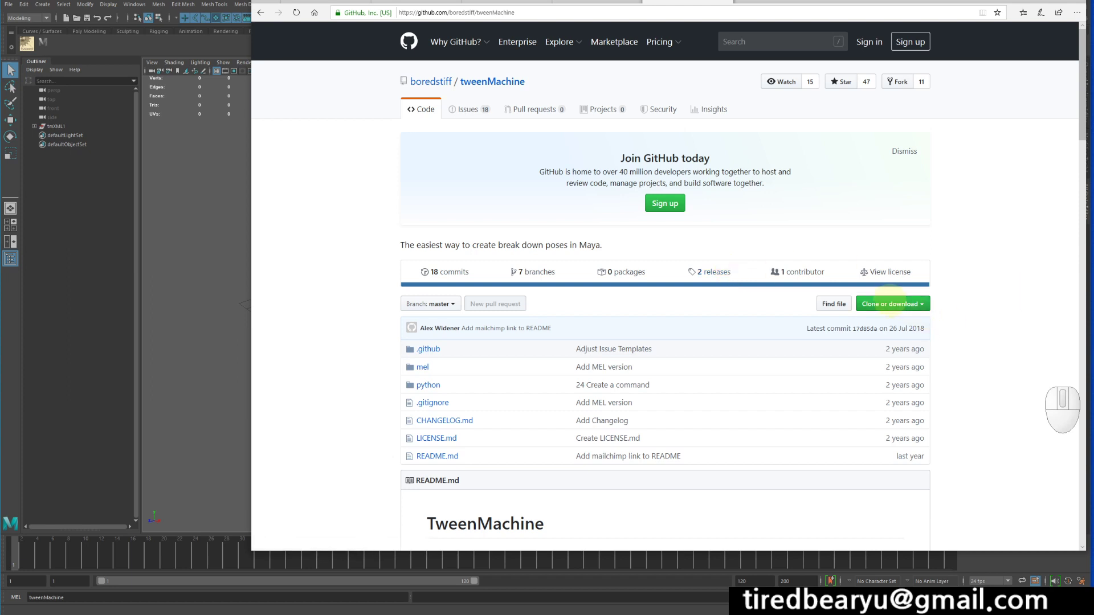
left_click(900, 304)
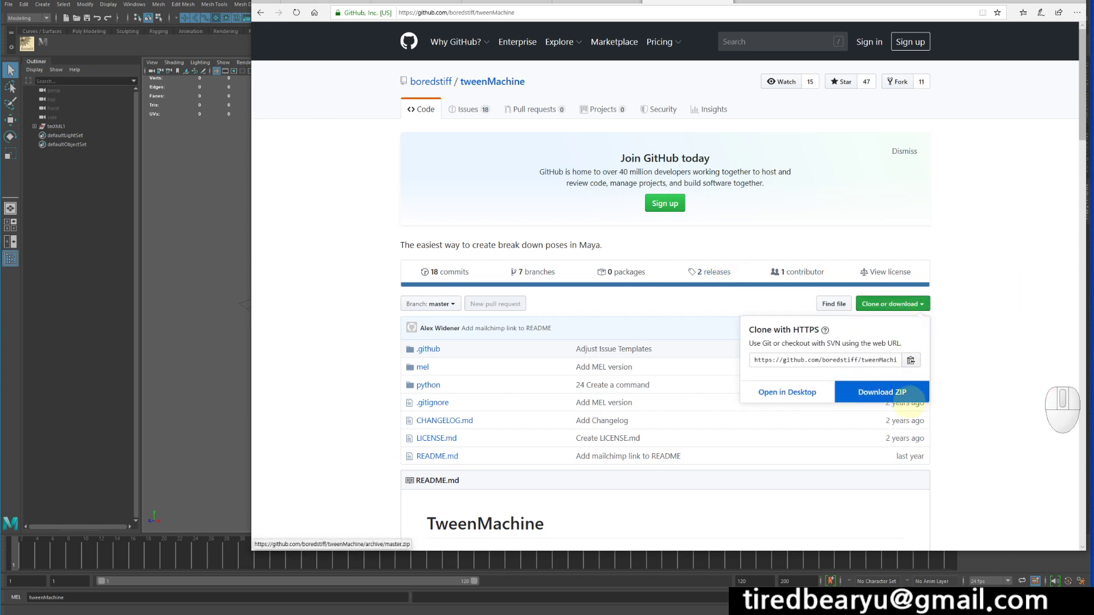
left_click(199, 201)
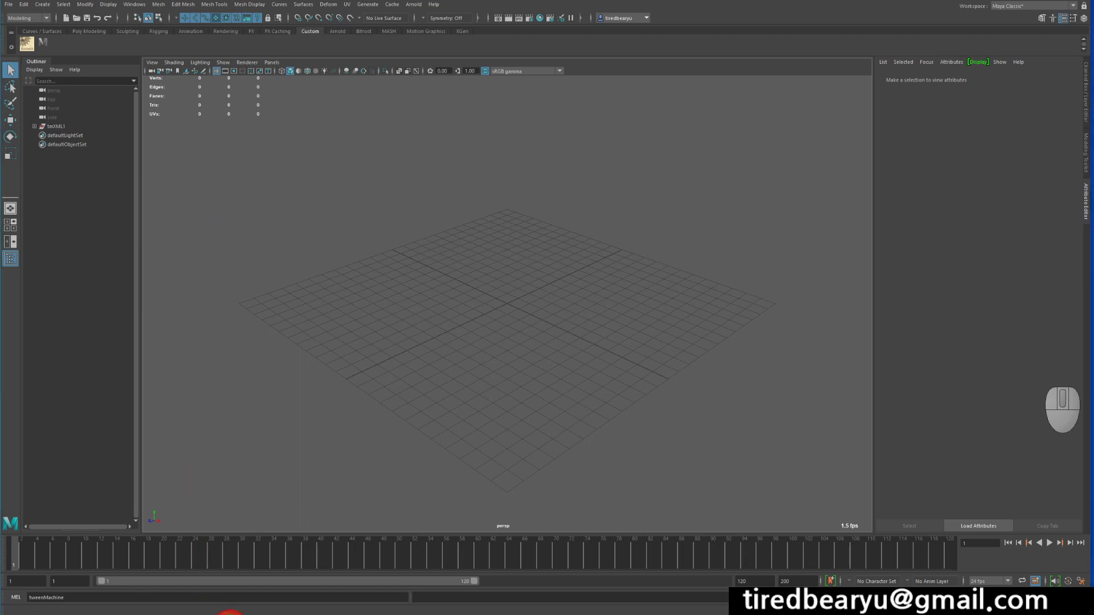
In File Explorer, bring up the Maya 2020 prefs folder and the mel folder inside the downloaded tweenMachine-master.
left_click(230, 614)
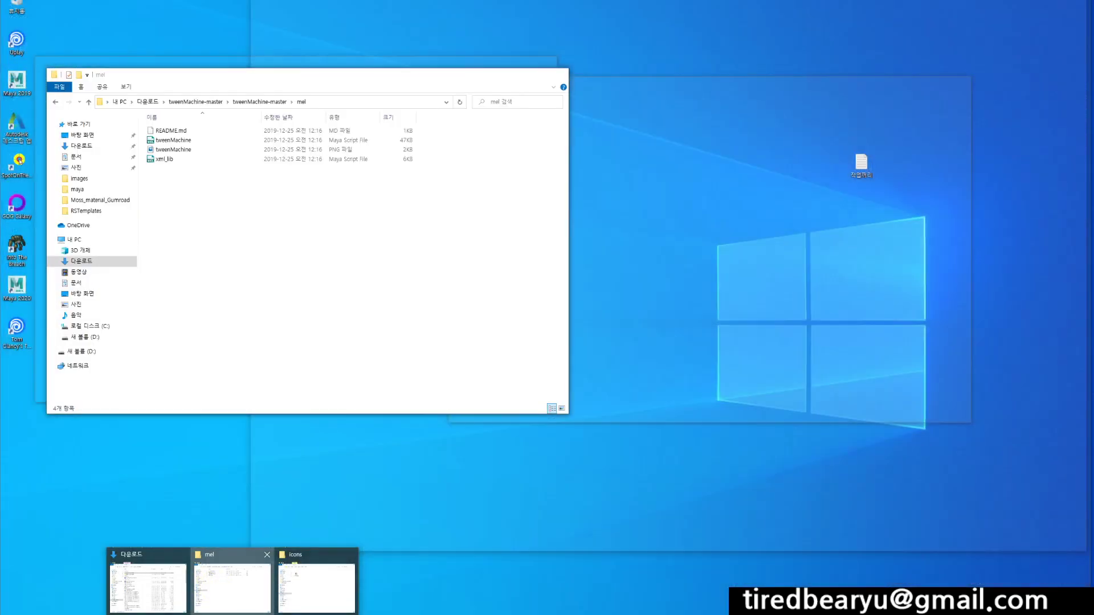
left_click(233, 584)
left_click(230, 612)
left_click(310, 584)
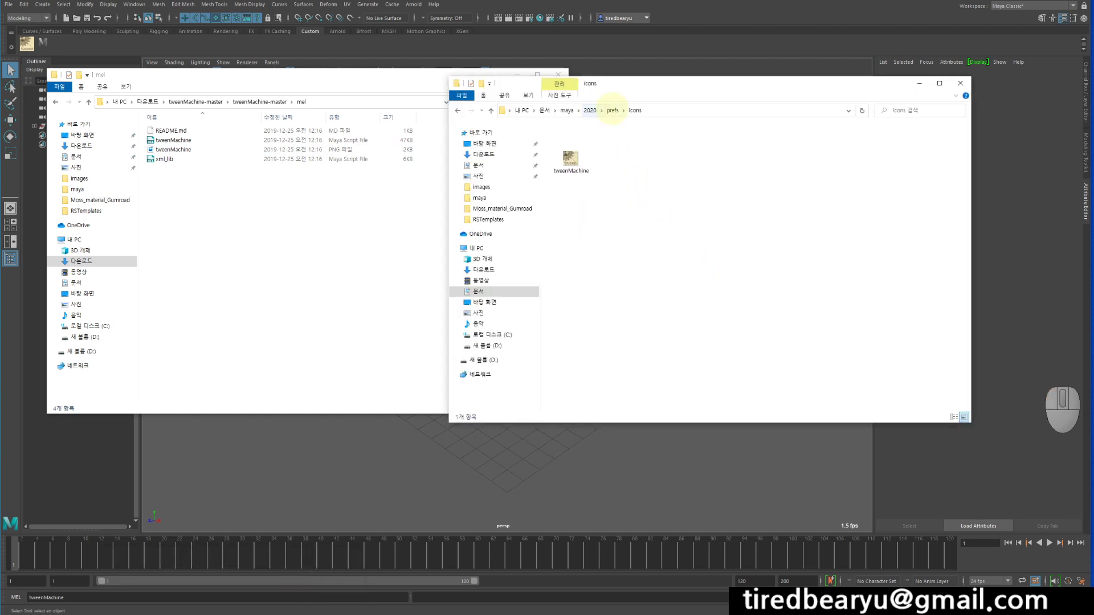
left_click(612, 110)
left_click(288, 293)
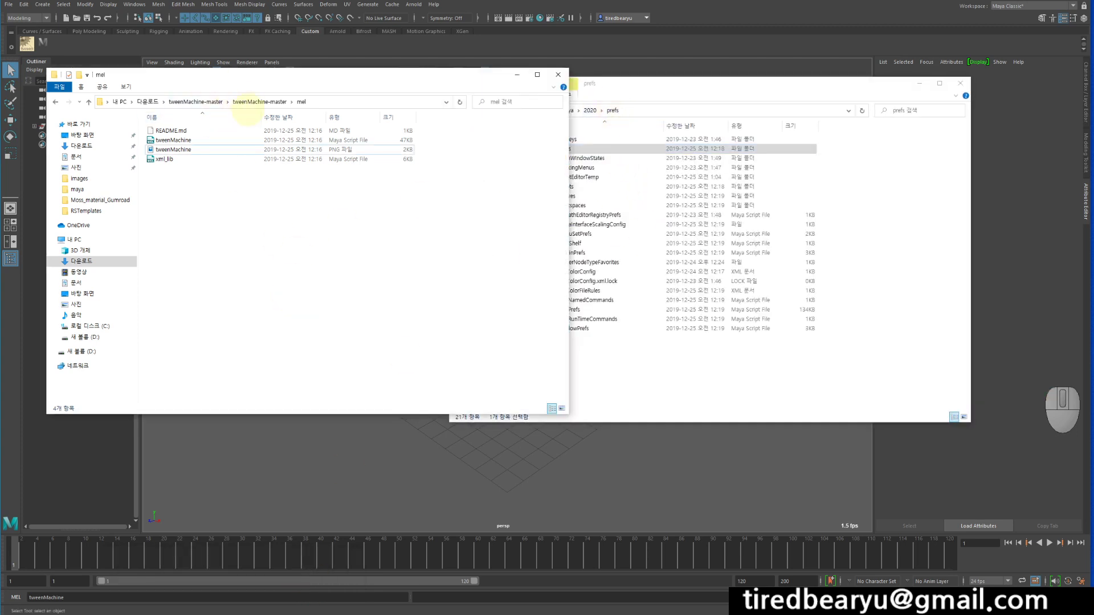
left_click(250, 102)
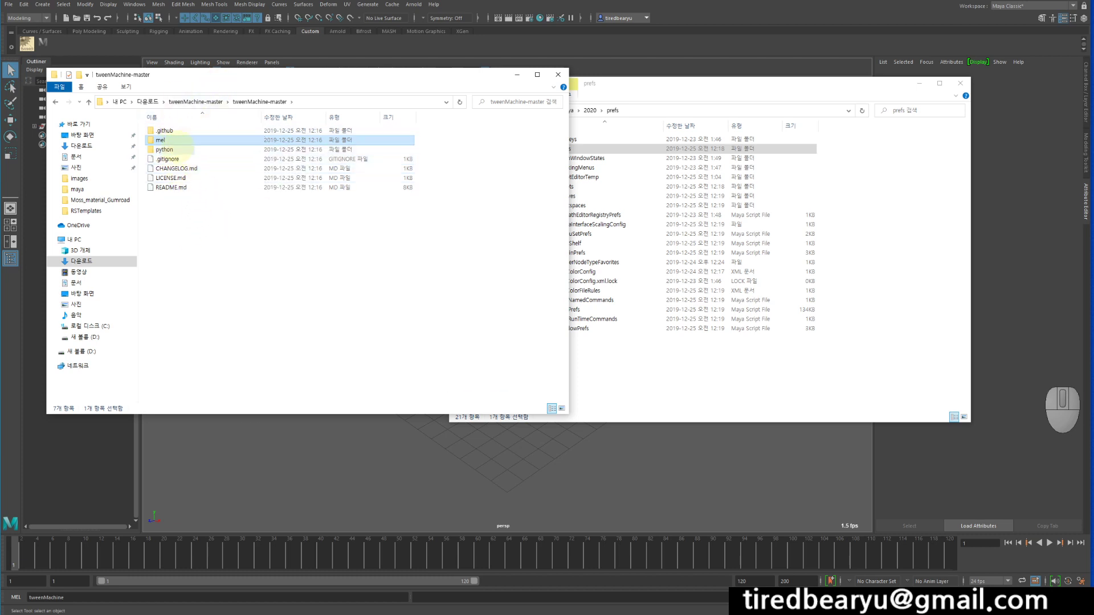
double_click(171, 140)
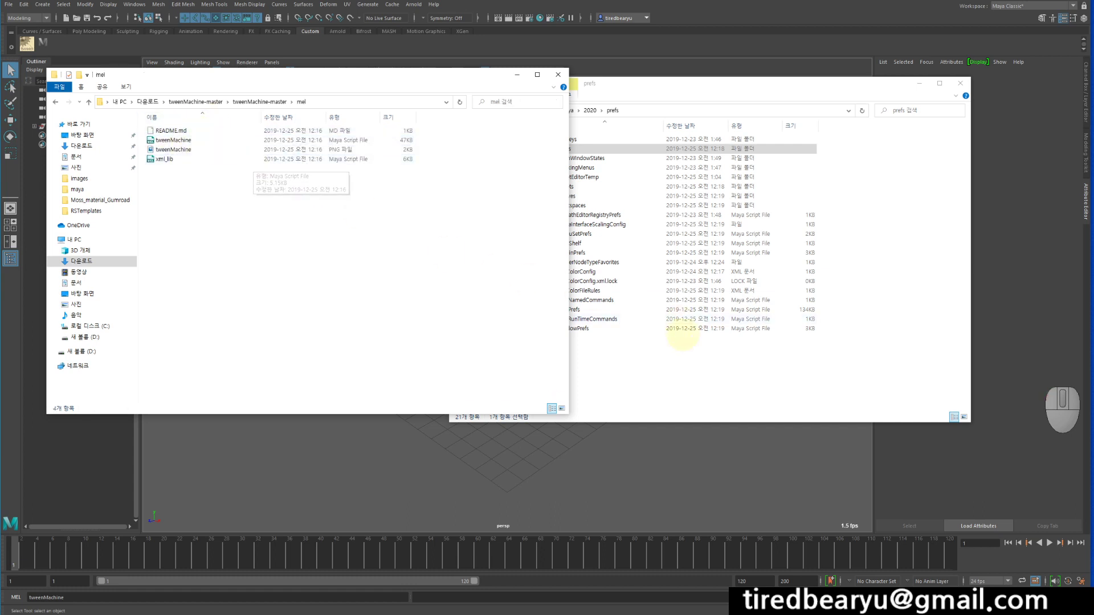
Open the scripts folder in the Maya 2020 prefs and select the tweenMachine and xml_lib scripts in the mel folder.
left_click(698, 379)
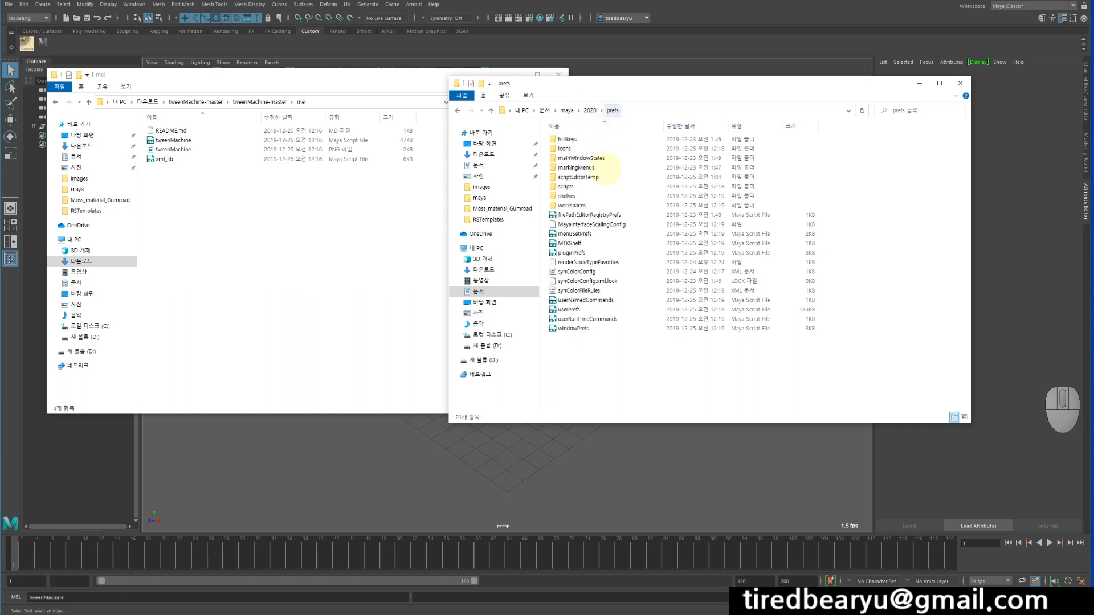
double_click(567, 186)
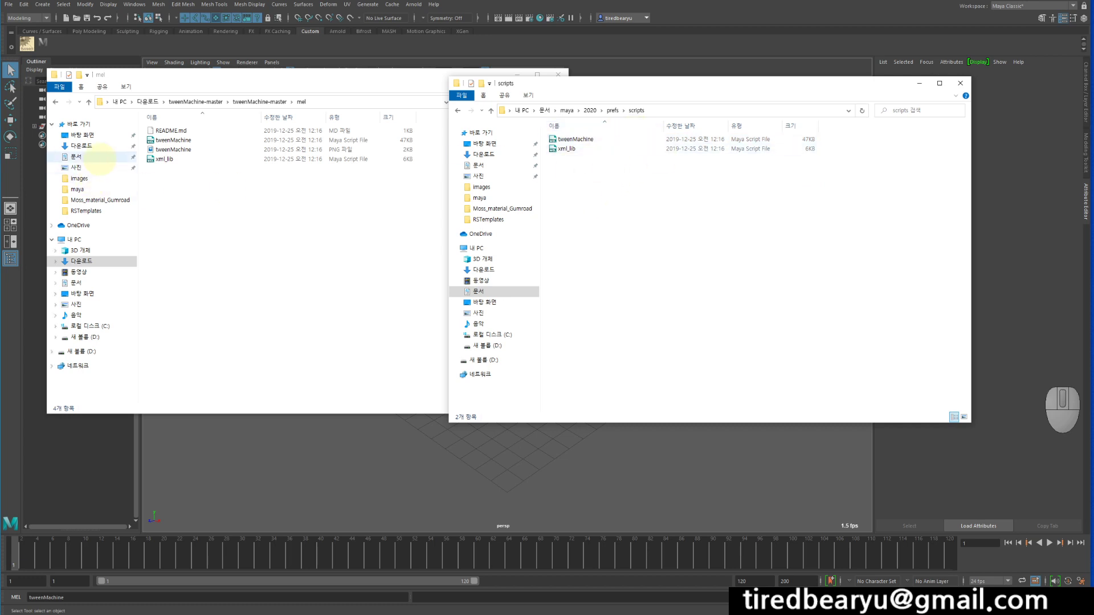
left_click(173, 139)
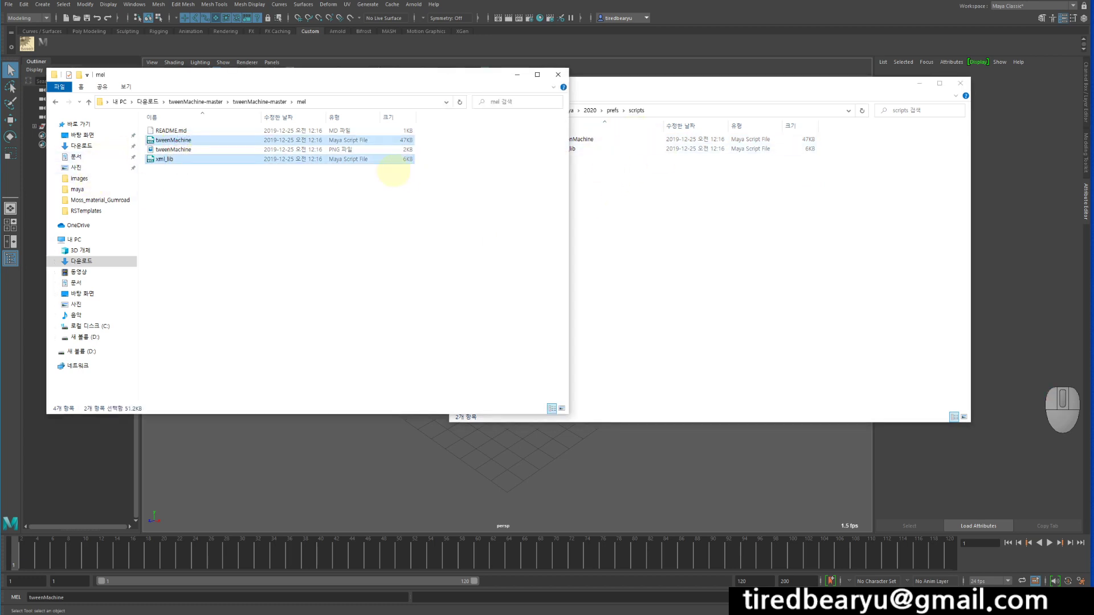
left_click(841, 236)
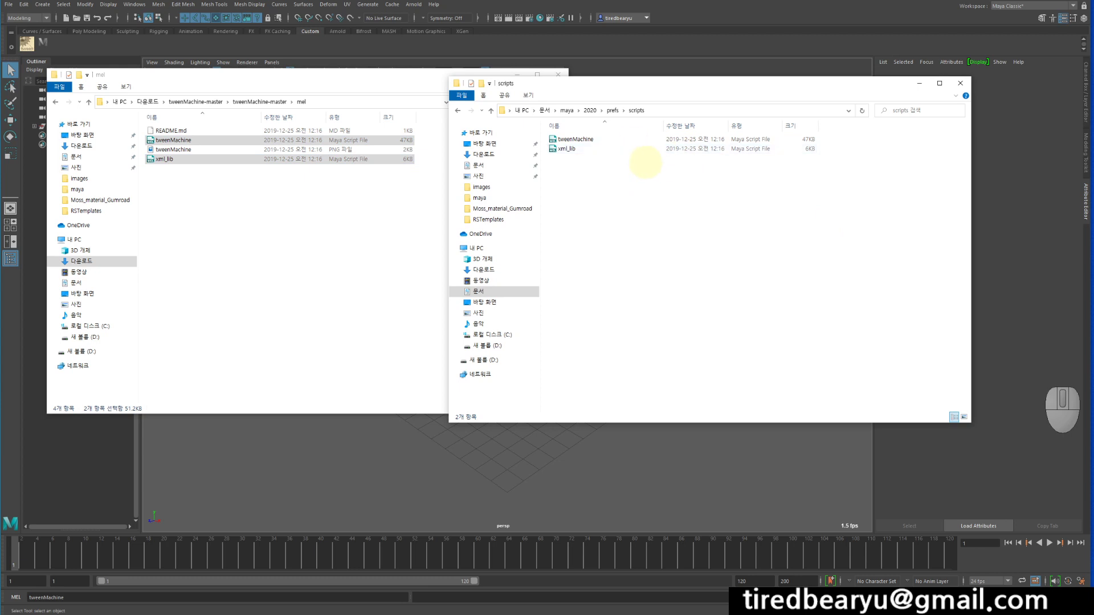
Open the icons folder in the Maya 2020 prefs and select the tweenMachine PNG in the mel folder.
left_click(612, 110)
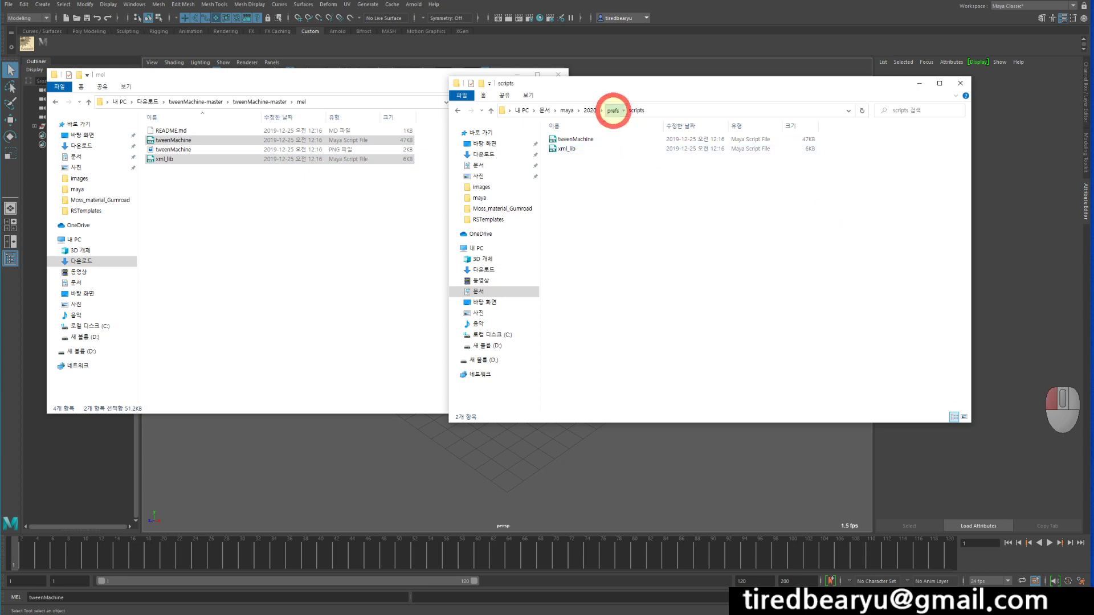
double_click(565, 149)
left_click(219, 174)
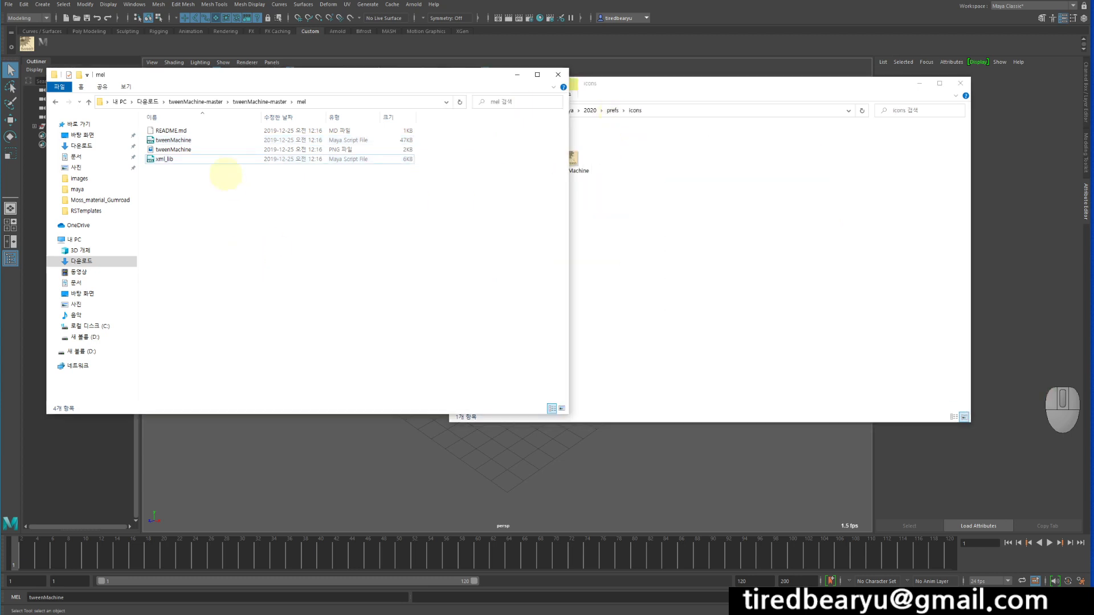
left_click(174, 149)
left_click(651, 215)
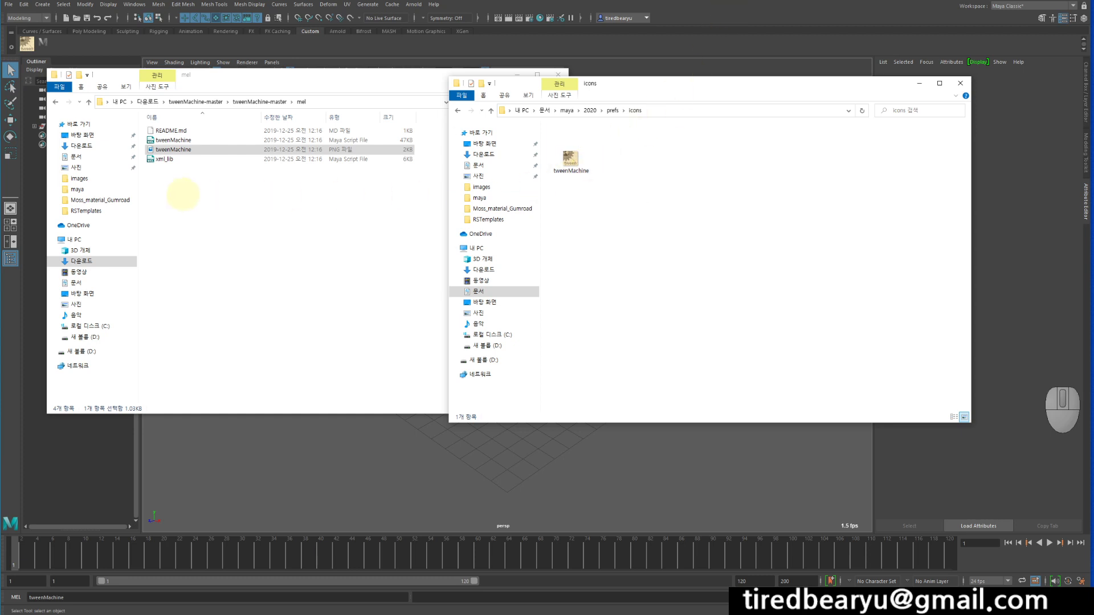
Copy the PNG's file name tweenMachine, switch to Maya, run it as a MEL command and move the tool window over the viewport.
left_click(173, 150)
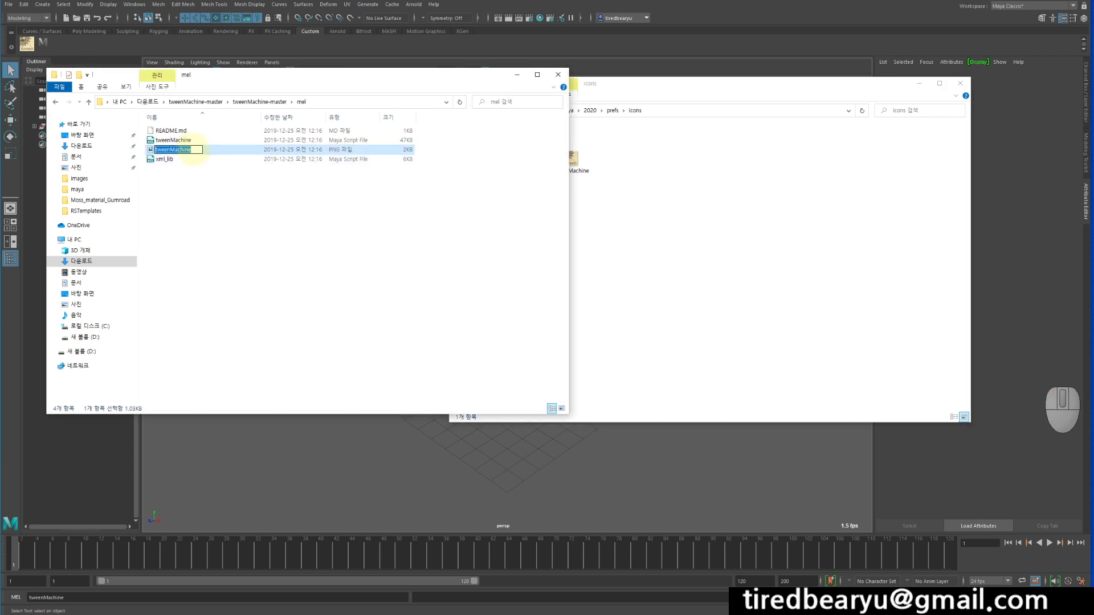
key("ctrl+c")
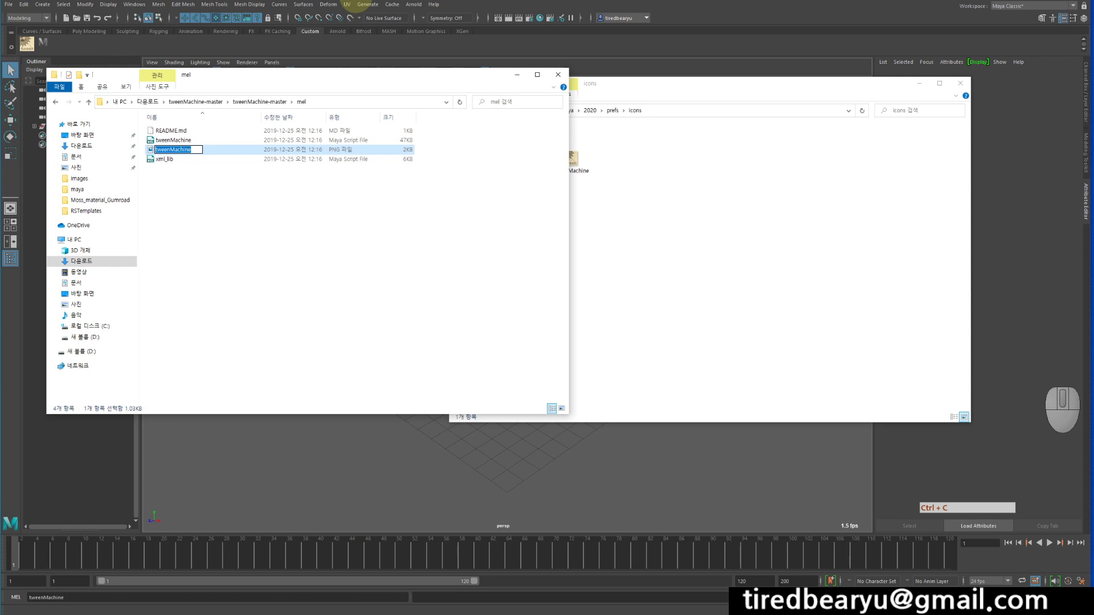
left_click(361, 6)
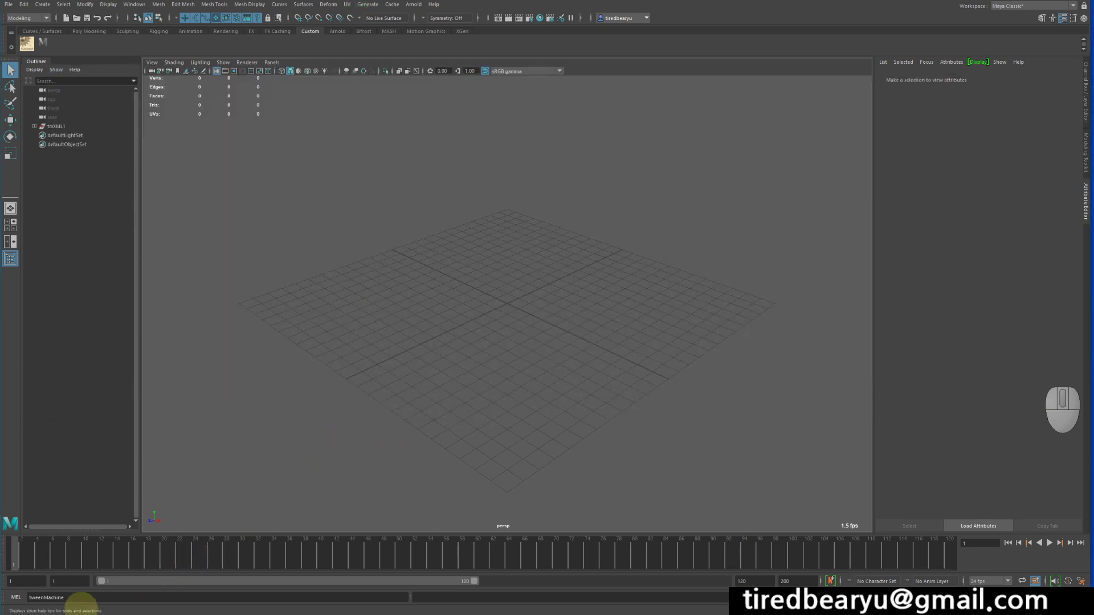
left_click_drag(85, 597, 17, 597)
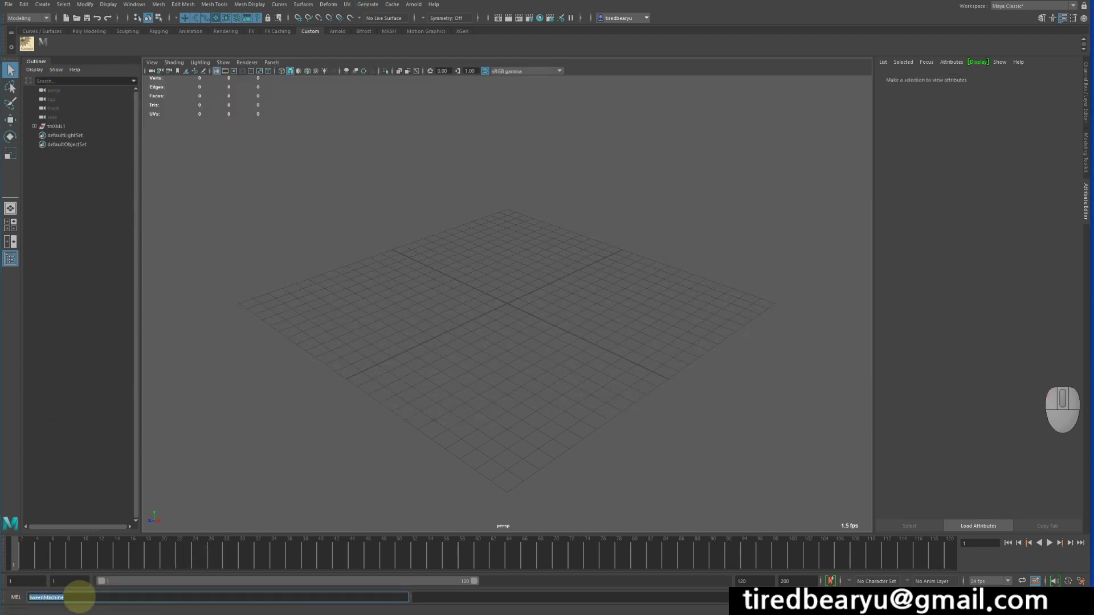
key("ctrl+v")
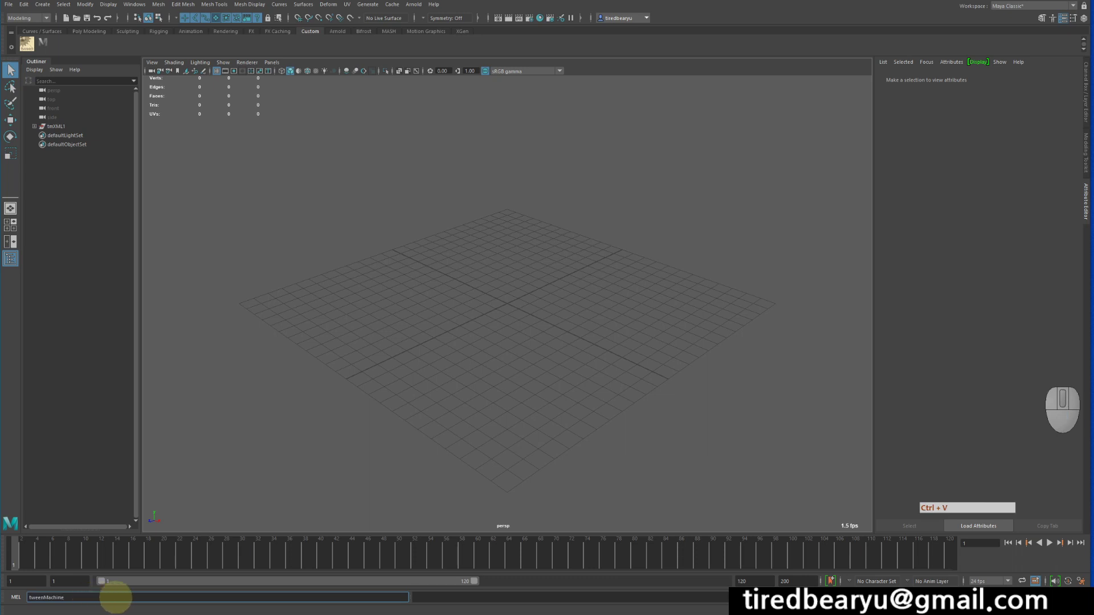
key("Return")
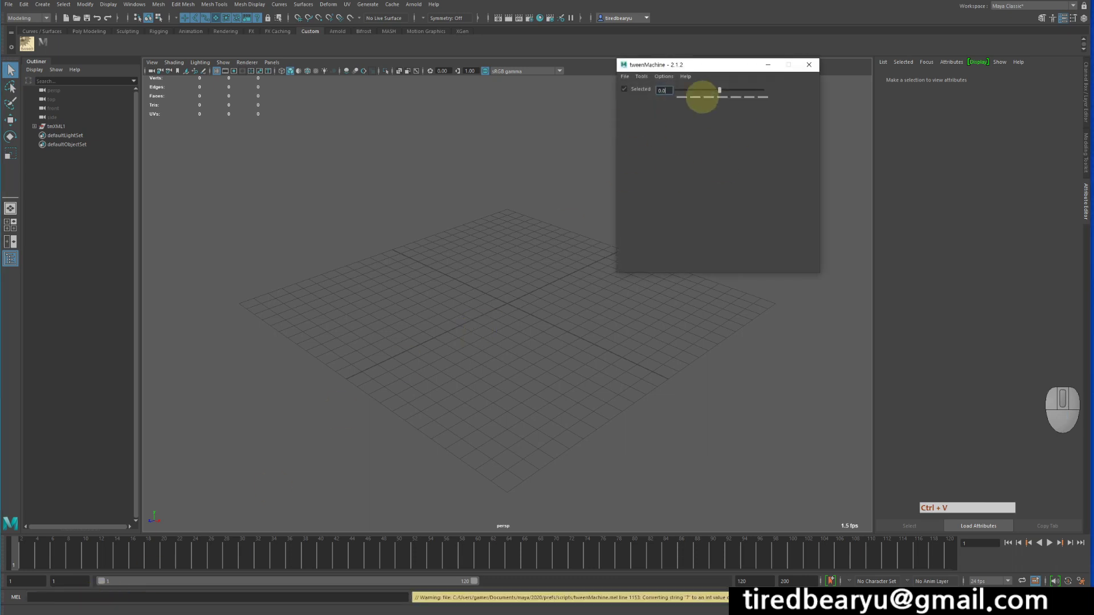
left_click_drag(702, 65, 541, 121)
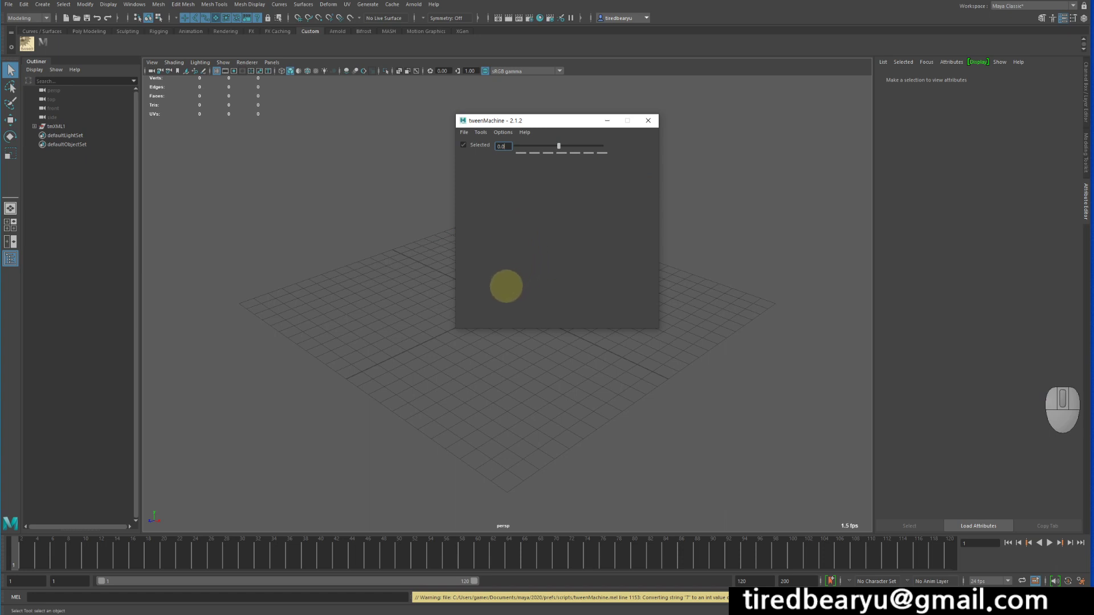
Enter tweenMachine as a MEL command again and save it to the Custom shelf as a MEL script.
left_click(62, 597)
key("ctrl+v")
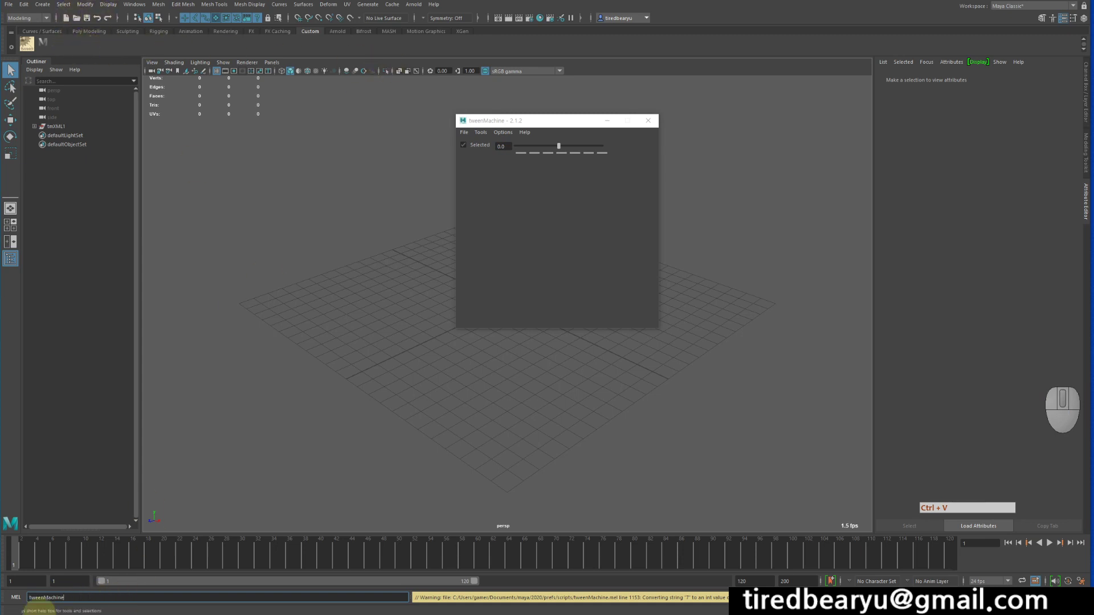
left_click(59, 597)
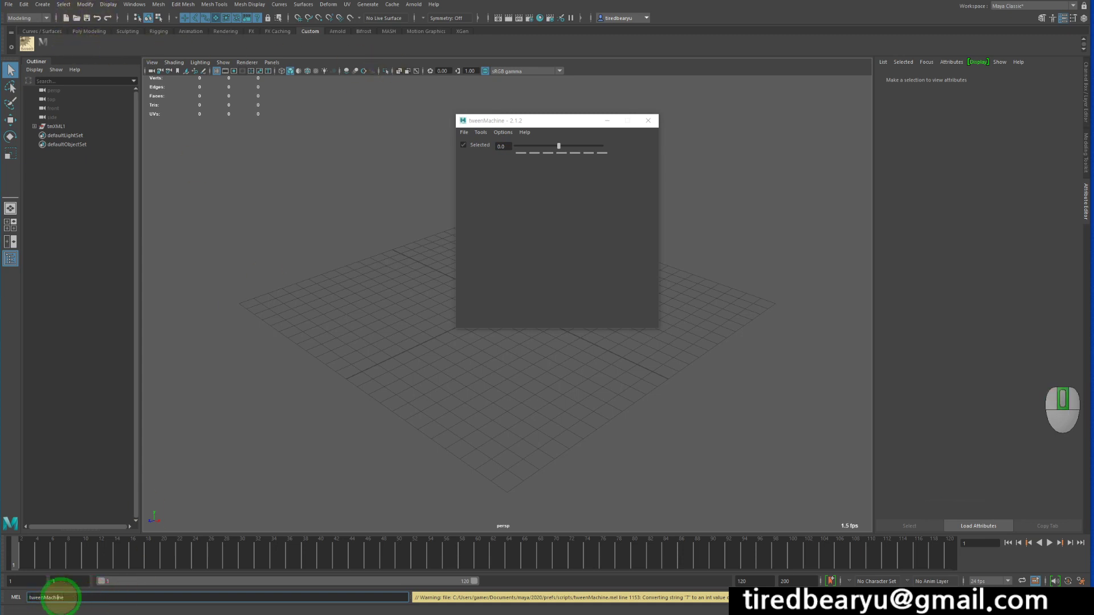
middle_click_drag(58, 597, 90, 46)
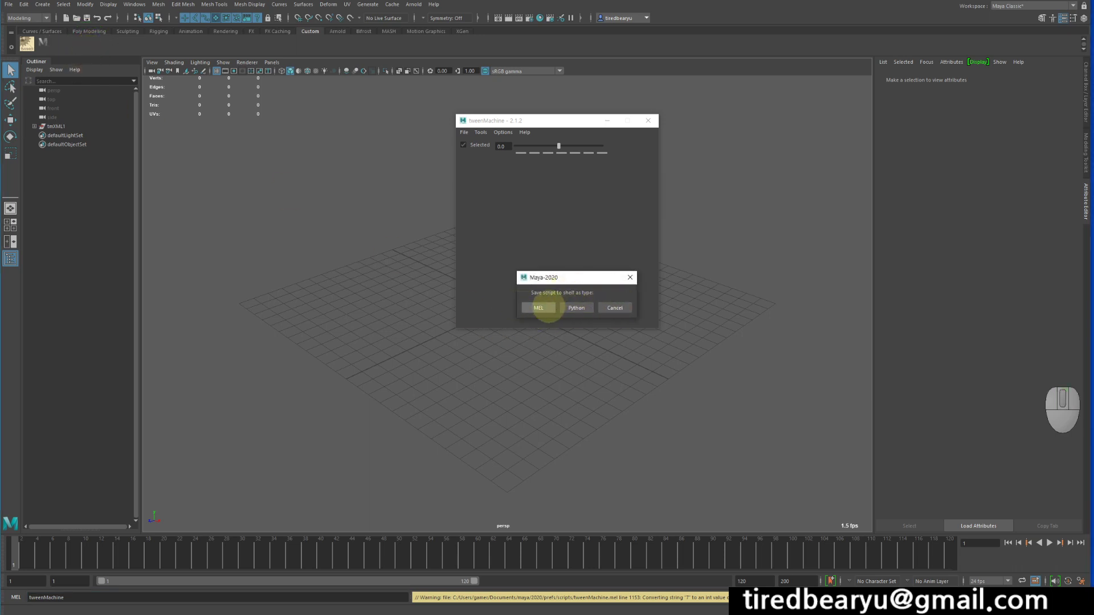
left_click(540, 308)
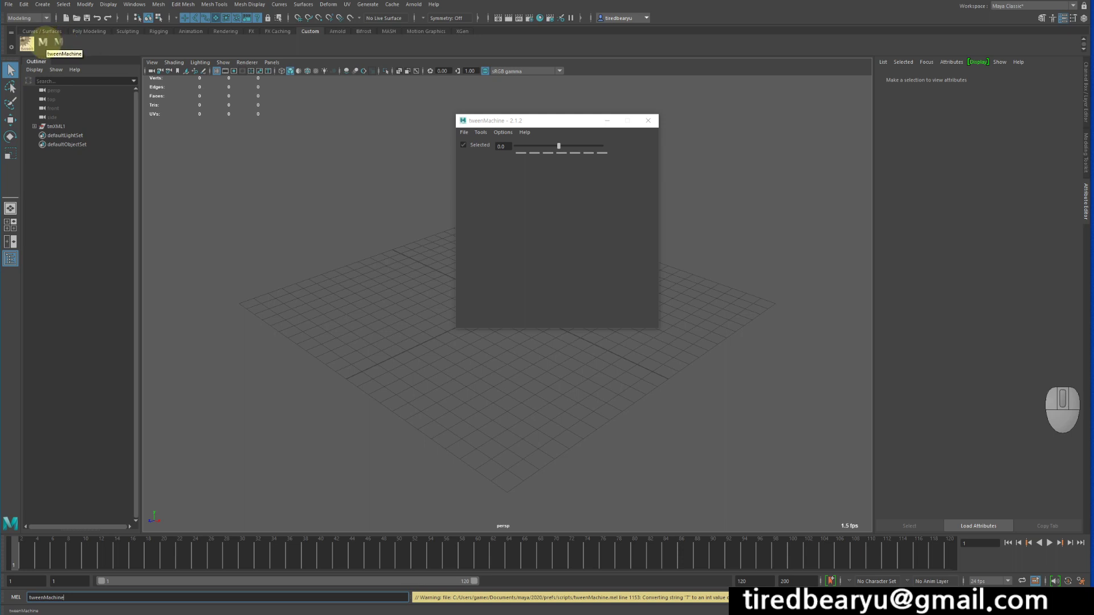
Try to assign tweenMachine.png from the prefs icons folder as the new shelf button's icon, and close the Shelf Editor.
right_click(57, 42)
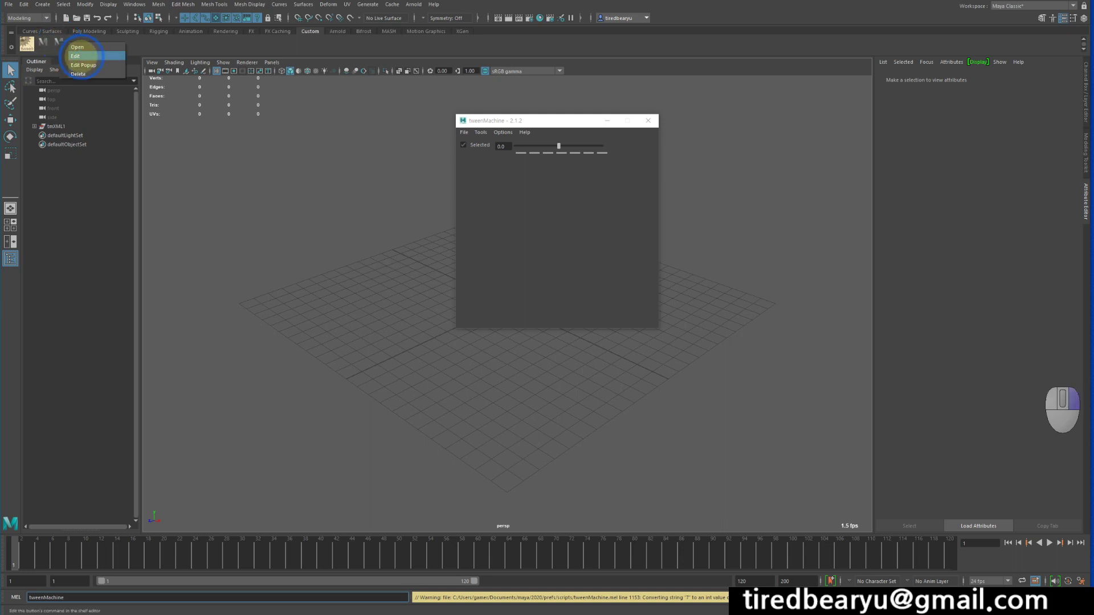
left_click(80, 56)
left_click(398, 224)
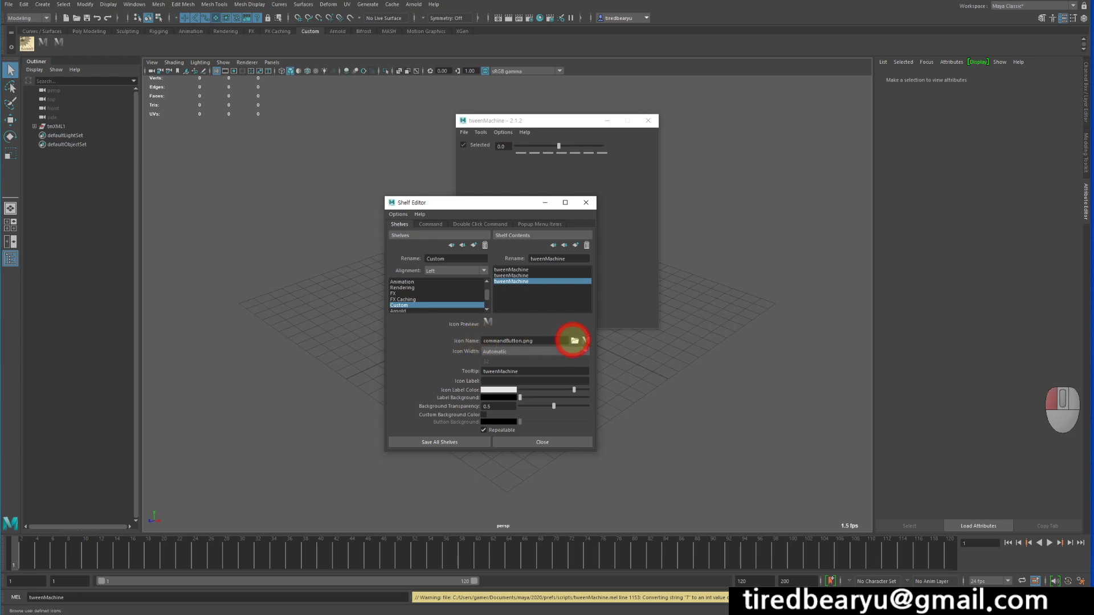
left_click(574, 340)
left_click(188, 124)
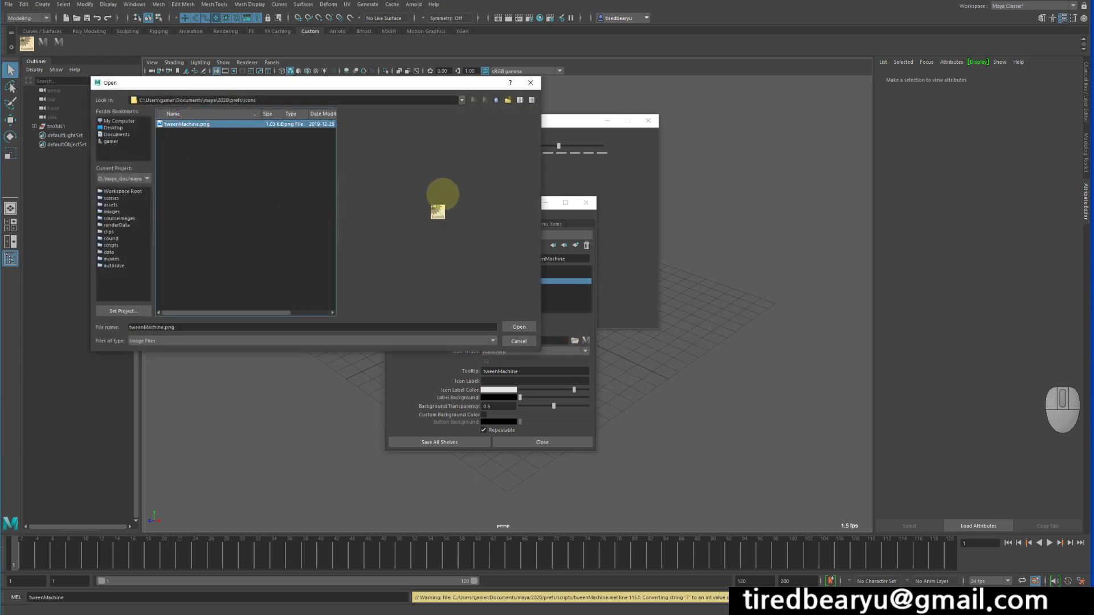
left_click(518, 327)
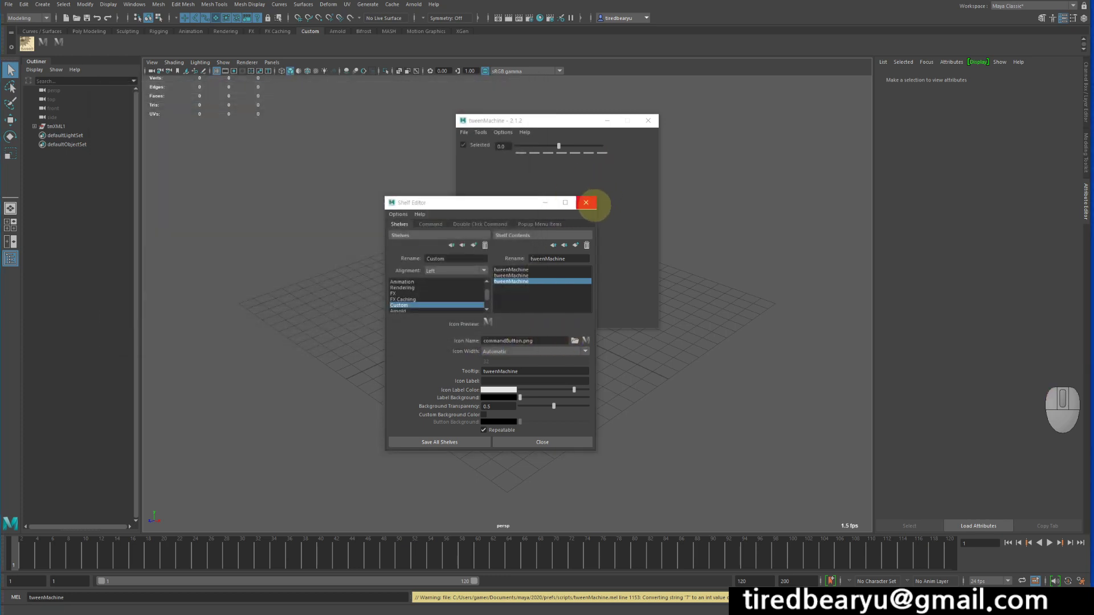
left_click(585, 202)
Close the tweenMachine window, relaunch the tool from its existing picture icon on the Custom shelf, and close it again.
left_click(648, 120)
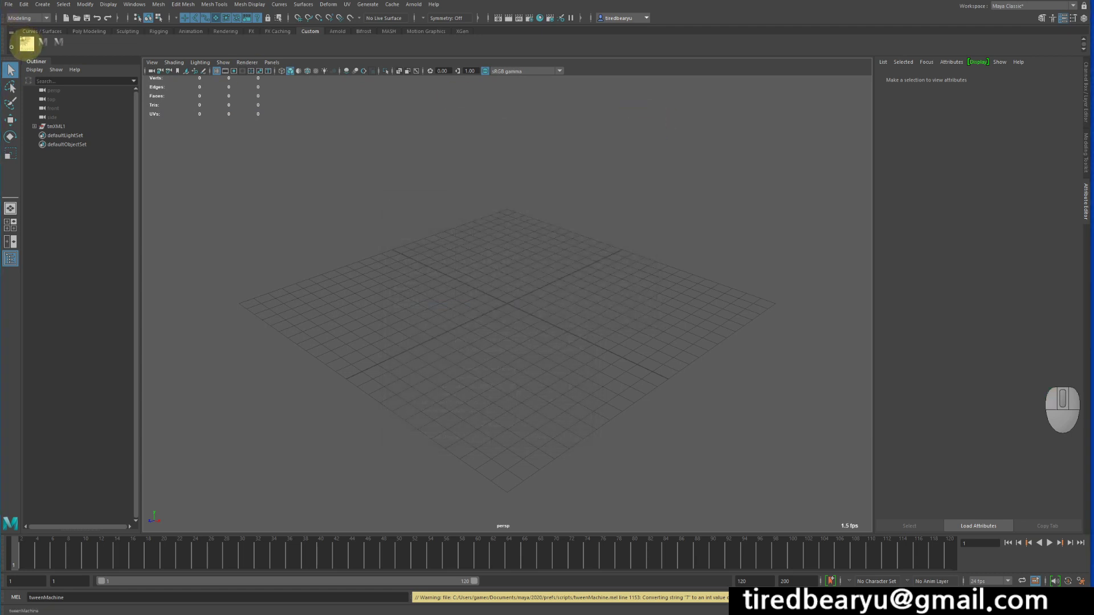
left_click(26, 43)
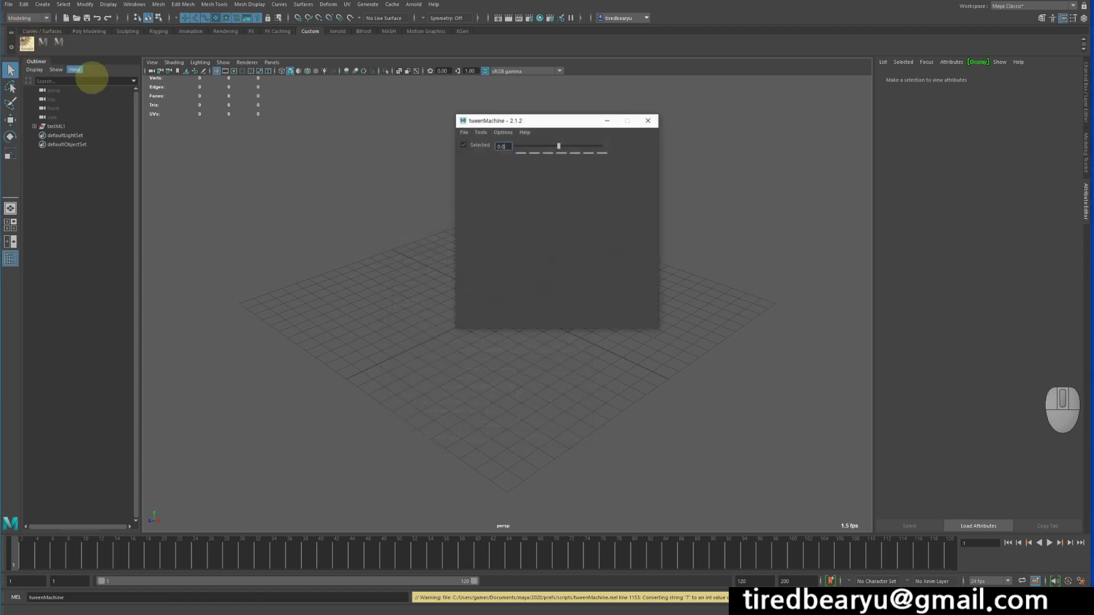
left_click_drag(533, 121, 423, 96)
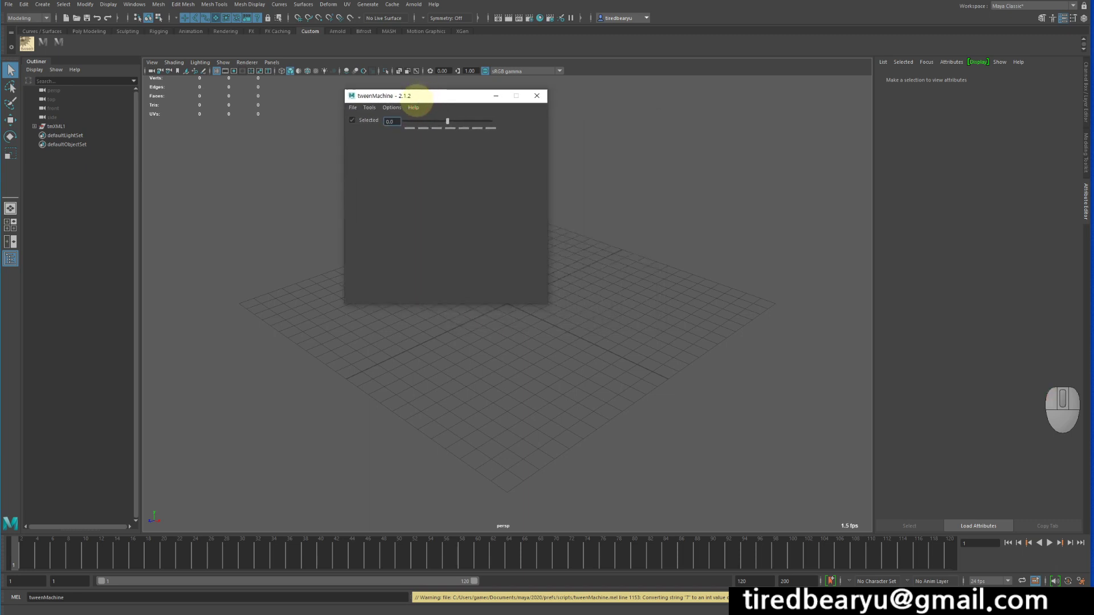
left_click(536, 96)
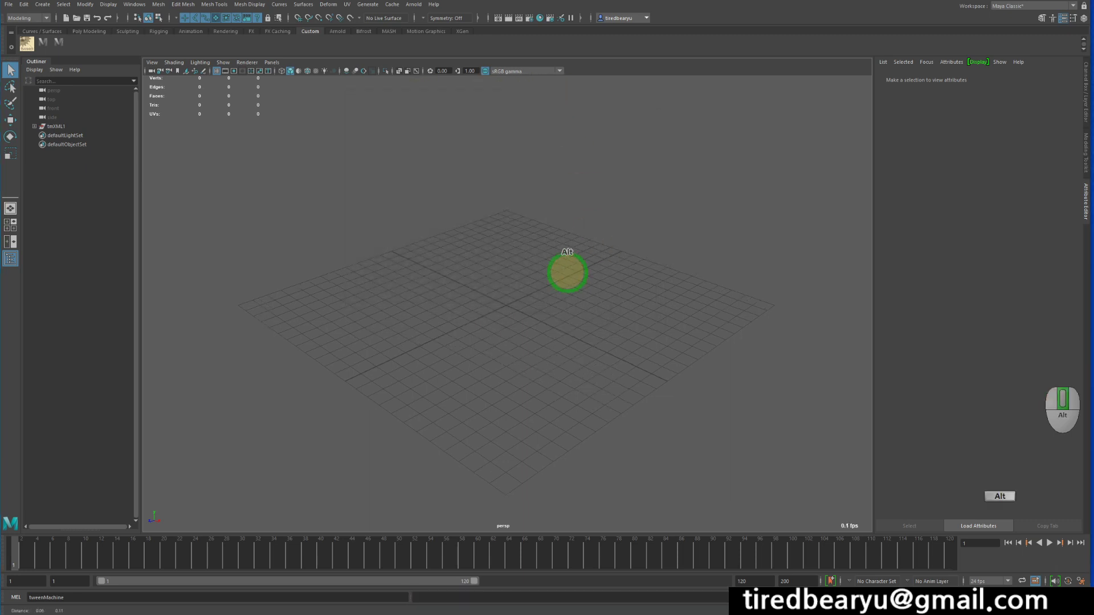
left_click_drag(567, 272, 589, 283, "alt")
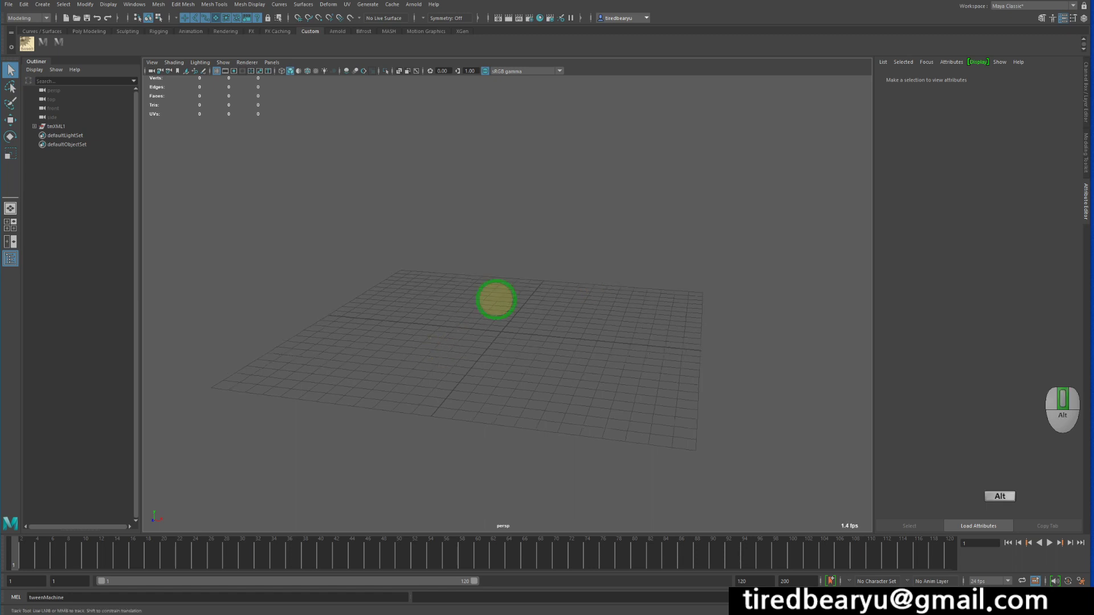
Open the scene file rig_pt7.mb from the default project's scenes folder.
left_click_drag(495, 298, 508, 345, "alt")
left_click(76, 18)
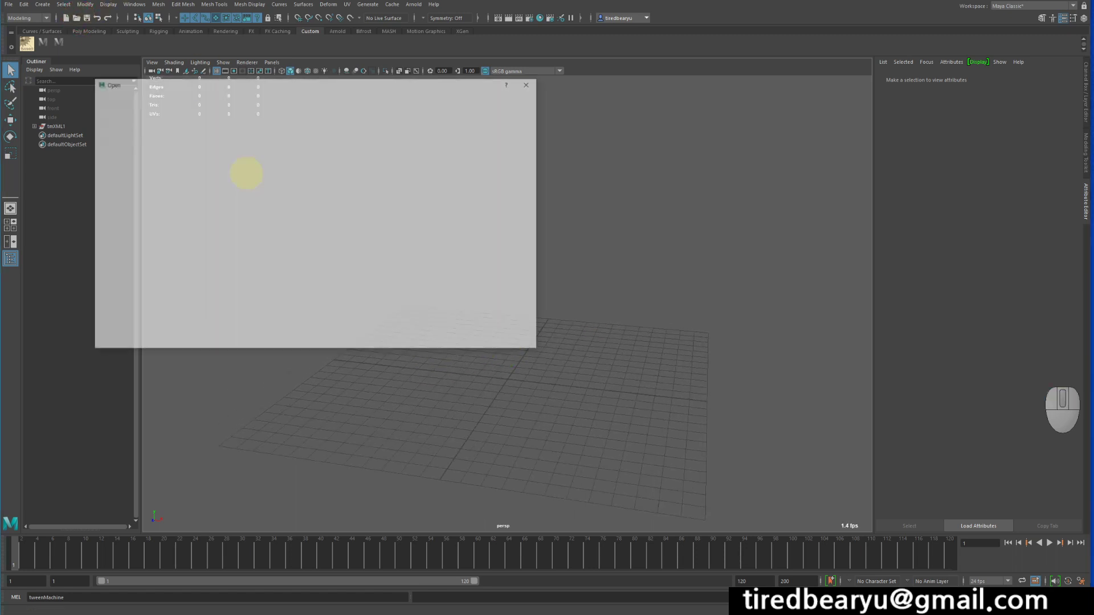
scroll(273, 185, "down", 2)
scroll(294, 254, "down", 7)
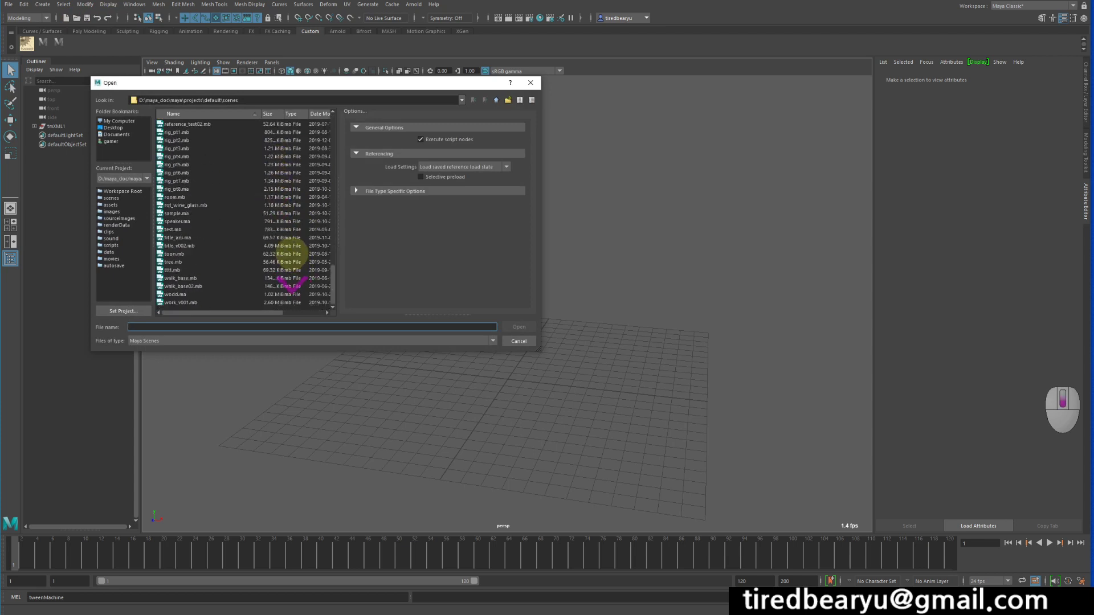
left_click(195, 174)
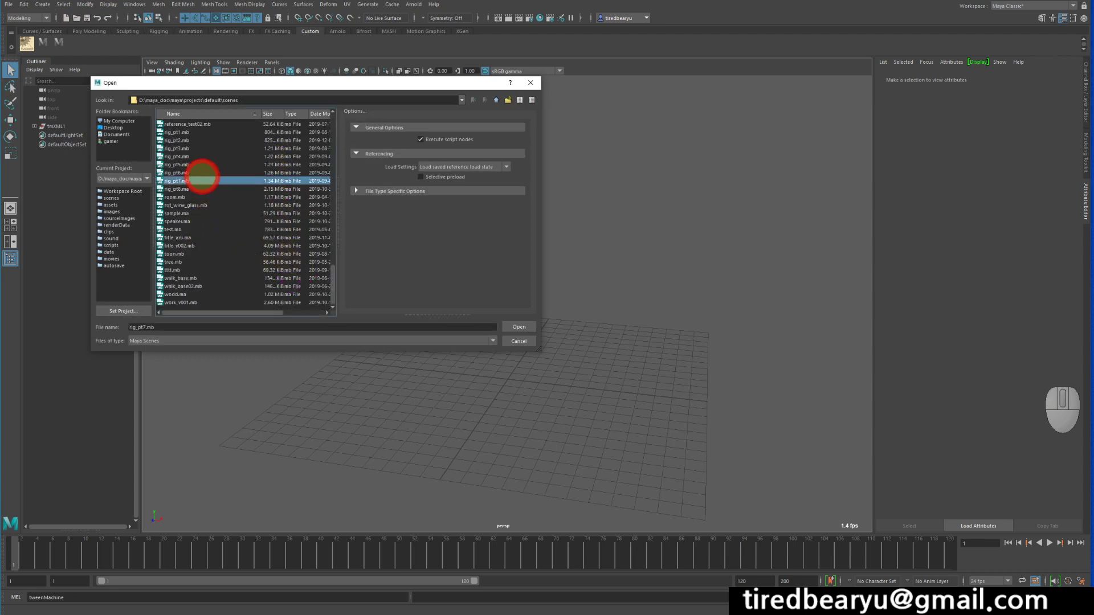
double_click(195, 173)
left_click(576, 307)
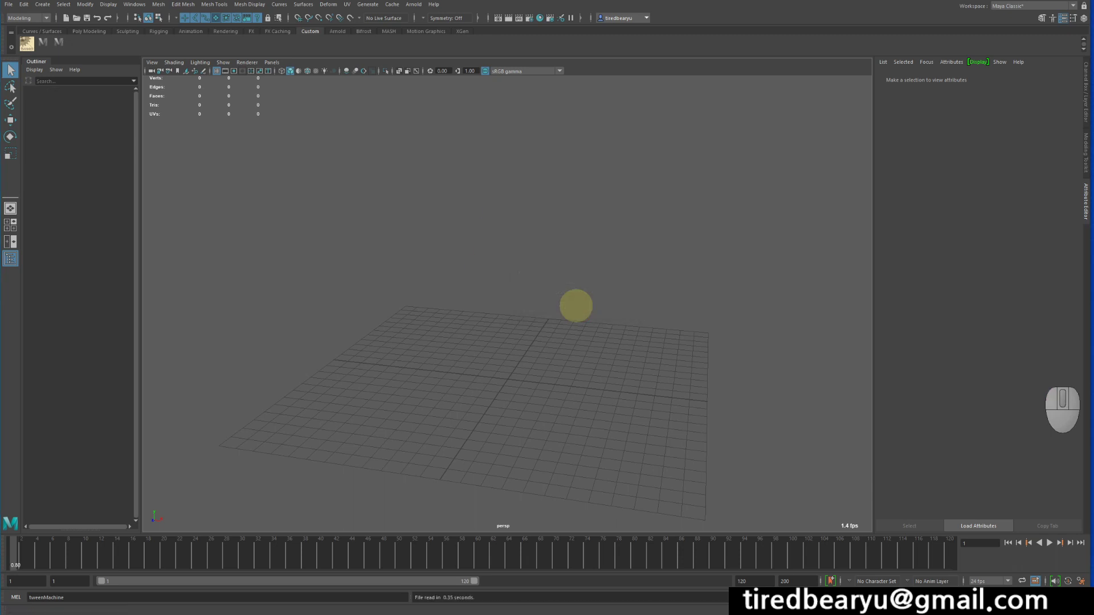
Go to frame 1 and frame the whole character rig from the front in the perspective view.
left_click_drag(560, 318, 589, 322, "alt")
right_click_drag(592, 323, 722, 334, "alt")
middle_click_drag(693, 333, 700, 319, "alt")
right_click_drag(700, 319, 676, 288, "alt")
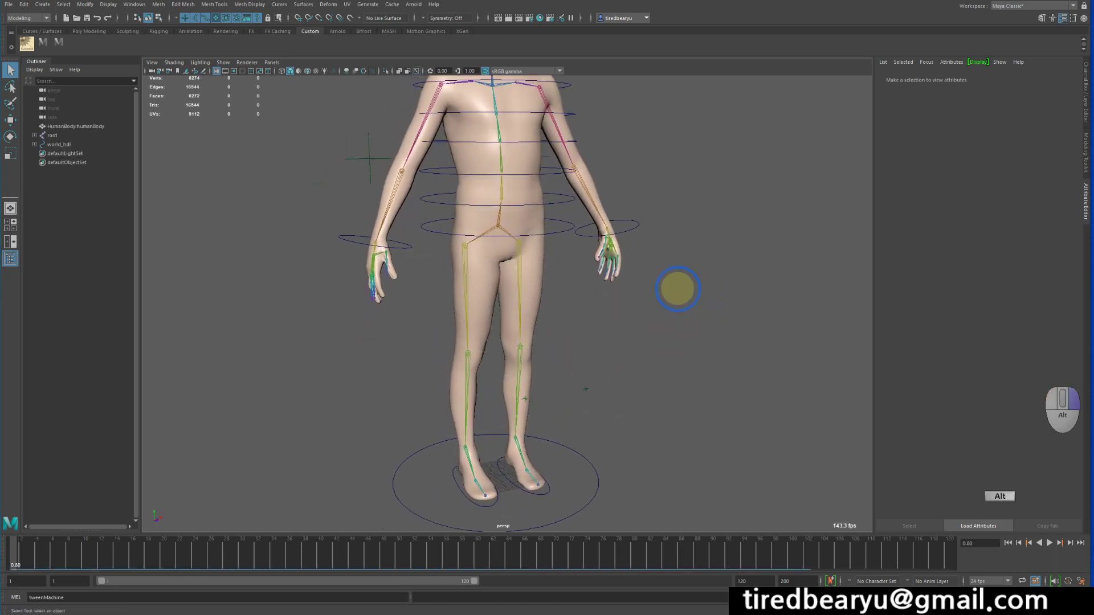
left_click_drag(676, 288, 559, 245, "alt")
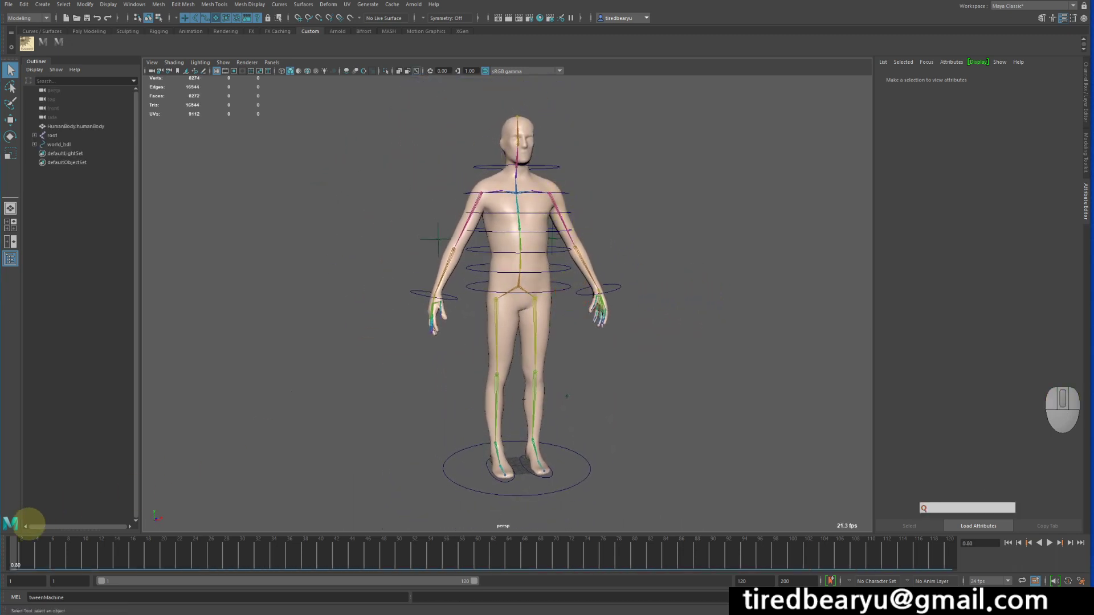
left_click(14, 555)
right_click_drag(696, 305, 608, 308, "alt")
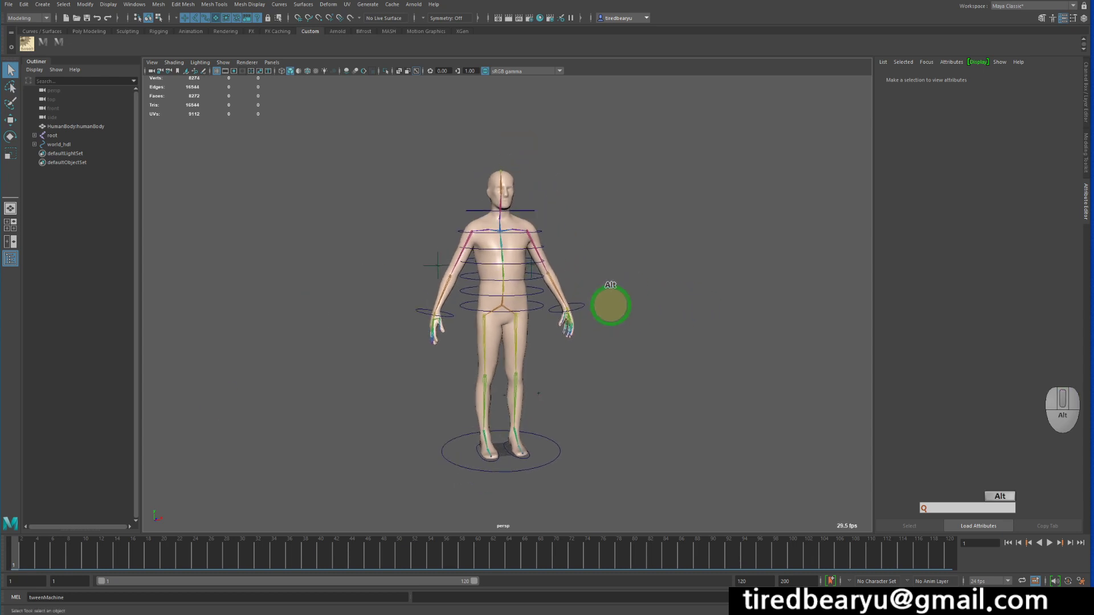
left_click_drag(608, 308, 608, 309, "alt")
right_click_drag(255, 165, 283, 98, "alt")
Limit the object types displayed in the perspective viewport to NURBS curves, polygons and locators.
left_click(223, 62)
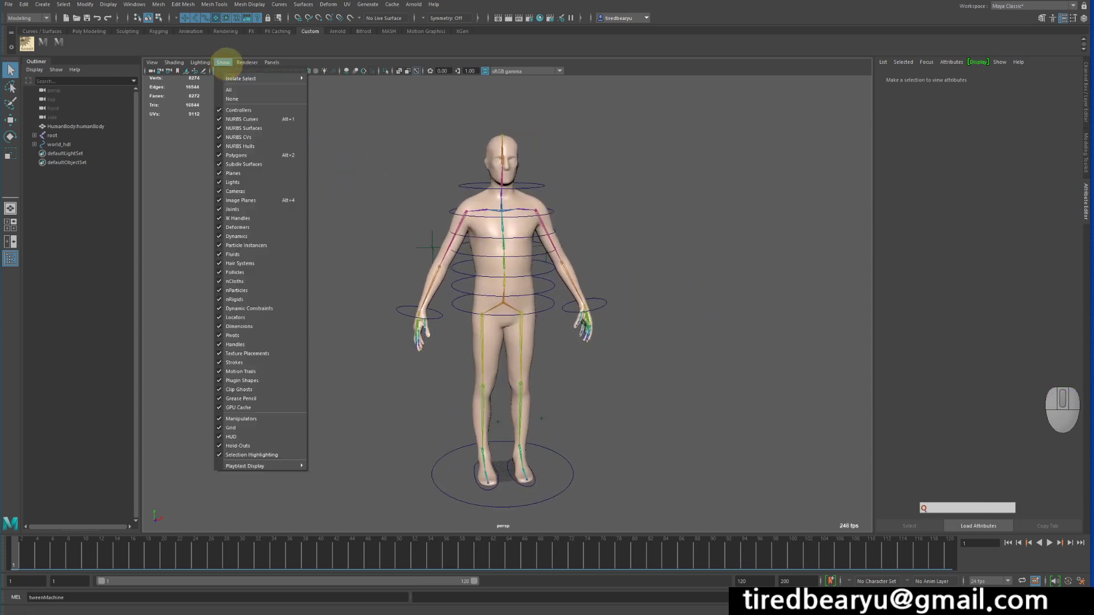
left_click(233, 92)
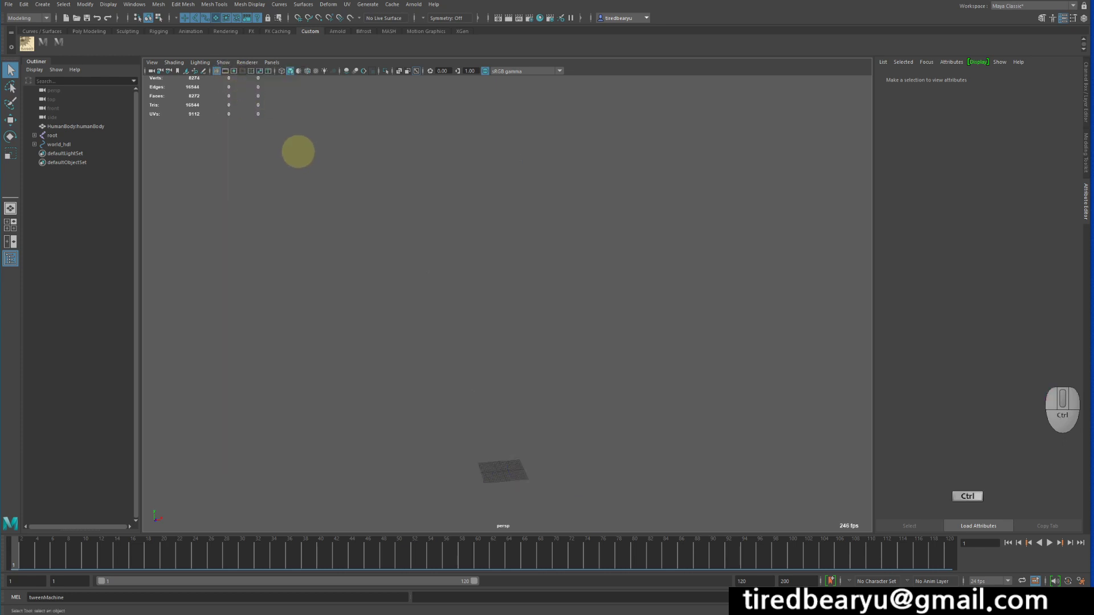
key("alt+1")
key("alt+2")
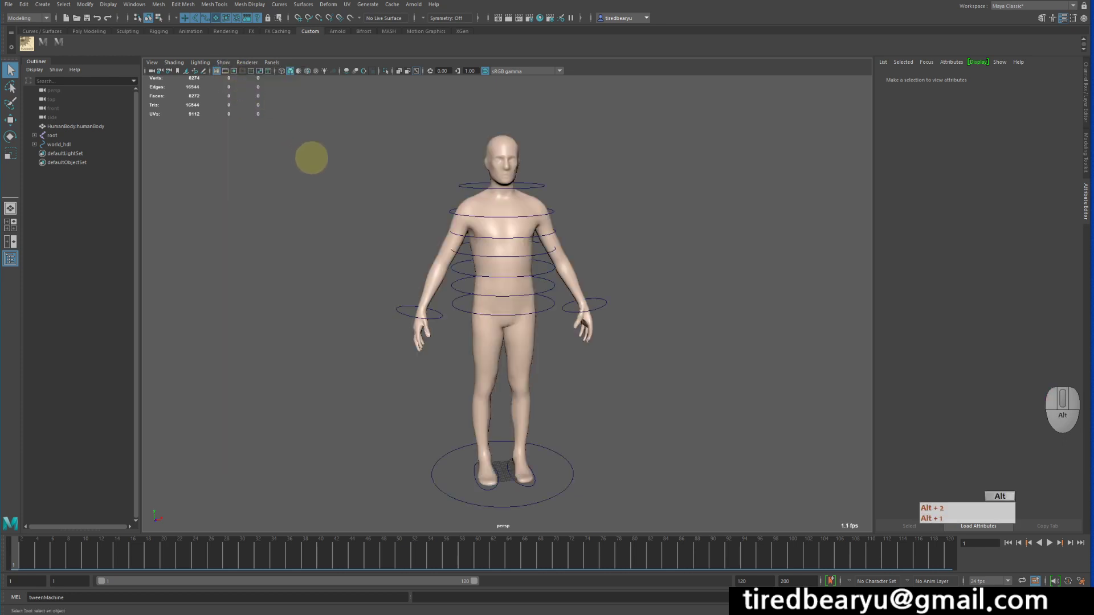
key("alt+3")
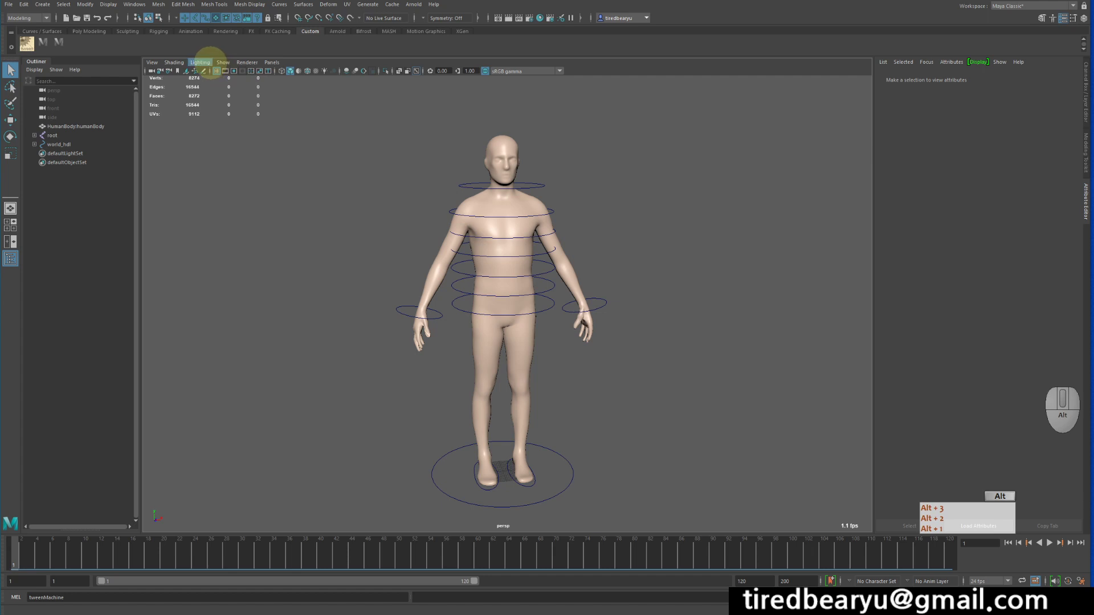
left_click(209, 62)
left_click(229, 61)
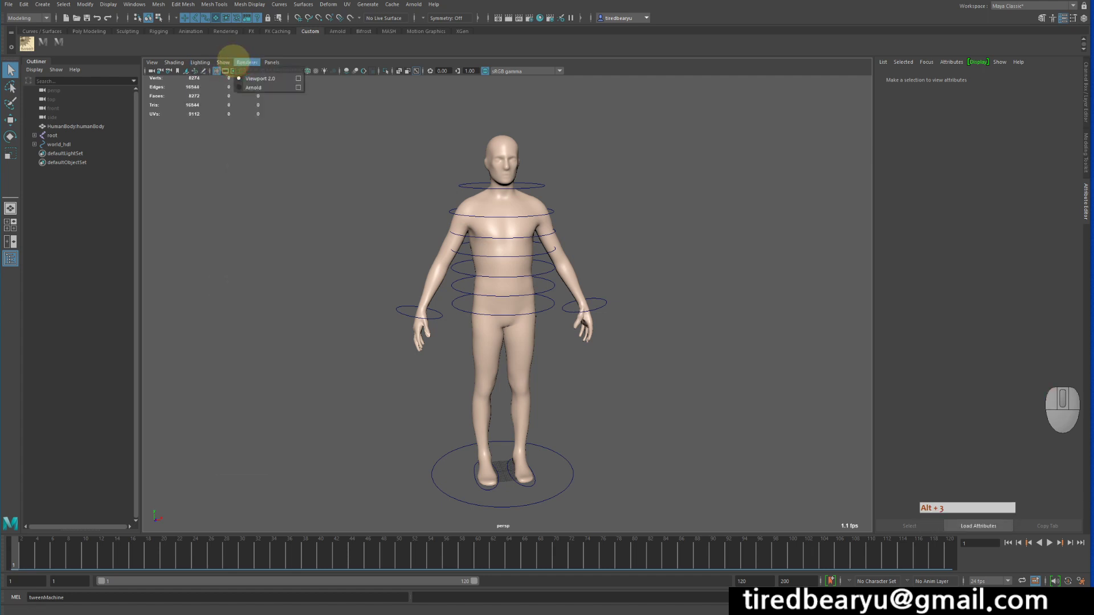
mouse_move(228, 61)
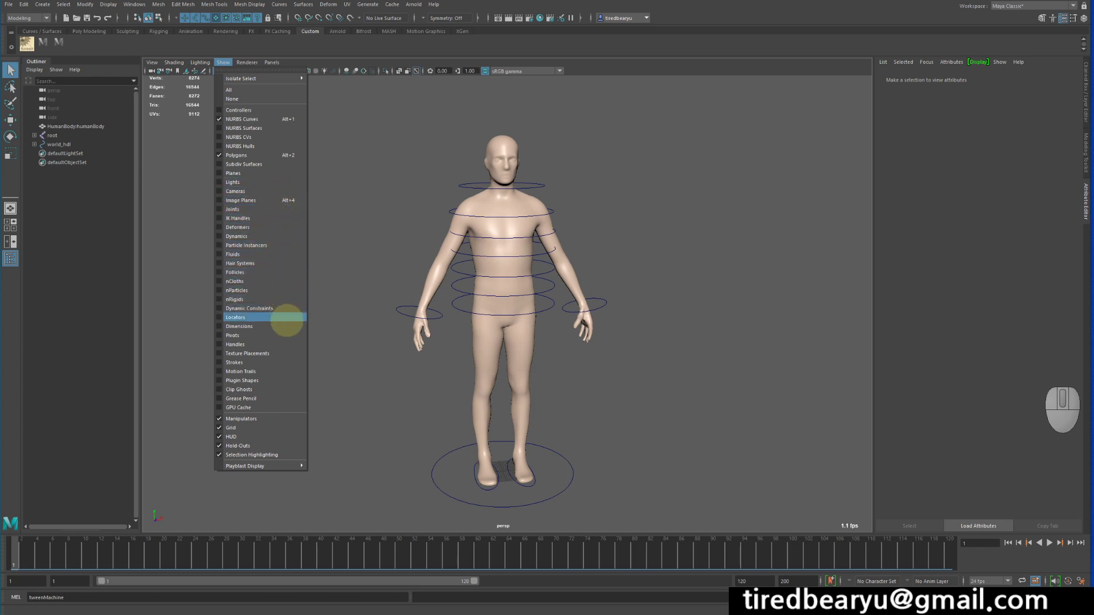
left_click(287, 318)
Box-select all of the character's control curves and locators as a trial, and clear the selection.
right_click_drag(687, 271, 553, 234, "alt")
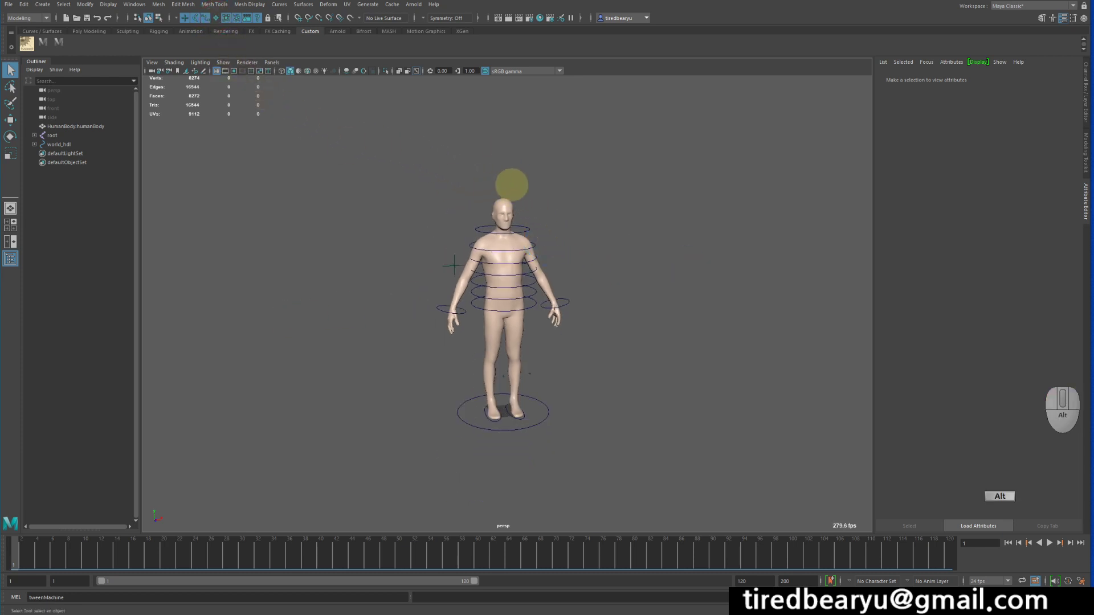
left_click_drag(513, 186, 485, 178, "alt")
right_click_drag(484, 178, 601, 207, "alt")
middle_click_drag(600, 208, 624, 198, "alt")
right_click_drag(624, 199, 464, 165, "alt")
left_click_drag(338, 136, 608, 319)
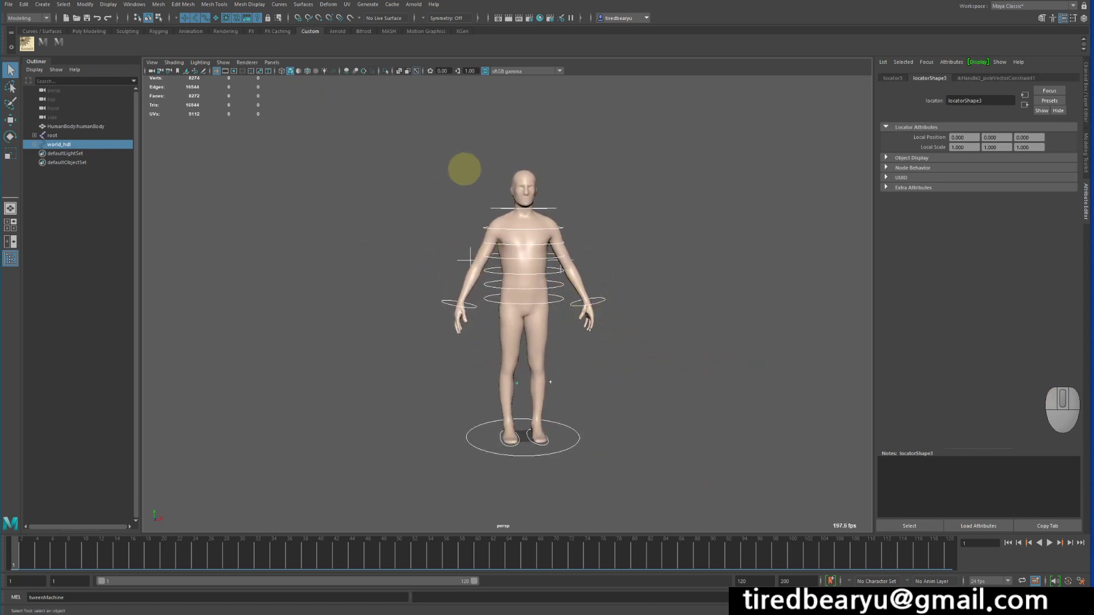
middle_click_drag(480, 213, 459, 196, "alt")
left_click_drag(459, 195, 477, 190, "alt")
key("q")
left_click(563, 196)
left_click_drag(395, 135, 719, 502)
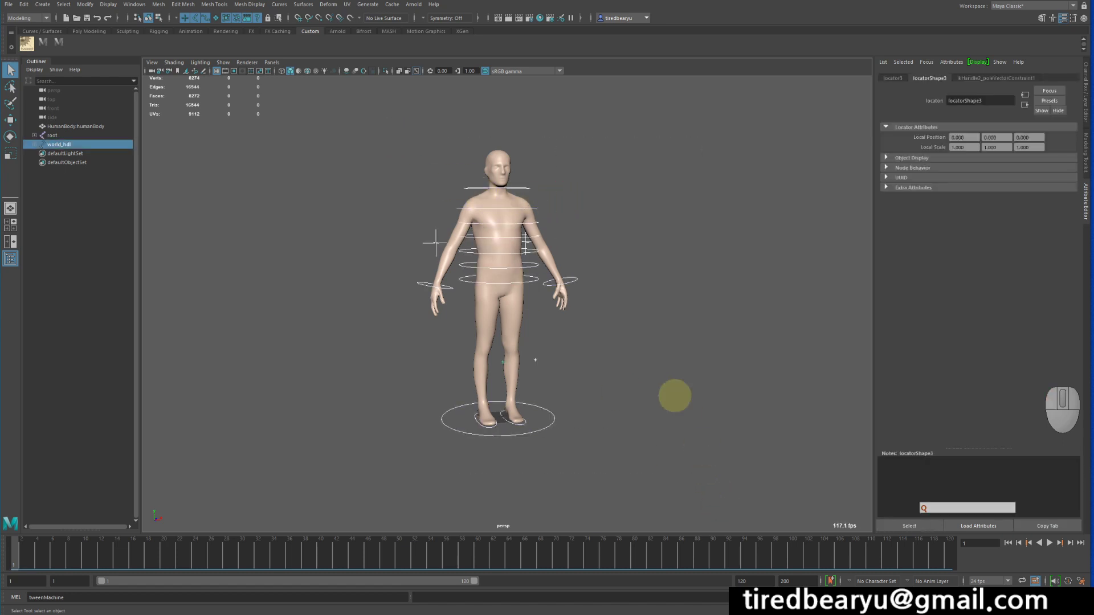
left_click_drag(462, 196, 453, 201, "alt")
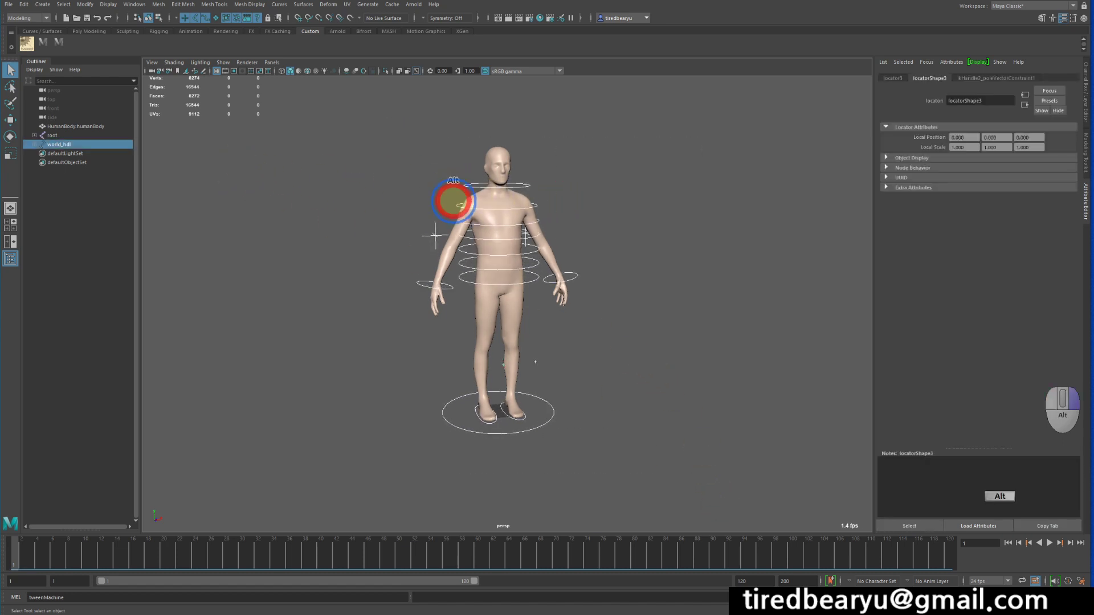
right_click_drag(453, 201, 440, 181, "alt")
left_click(406, 175)
Launch tweenMachine from the Custom shelf, place its window beside the character, and briefly play the timeline before returning to frame 1.
left_click(27, 44)
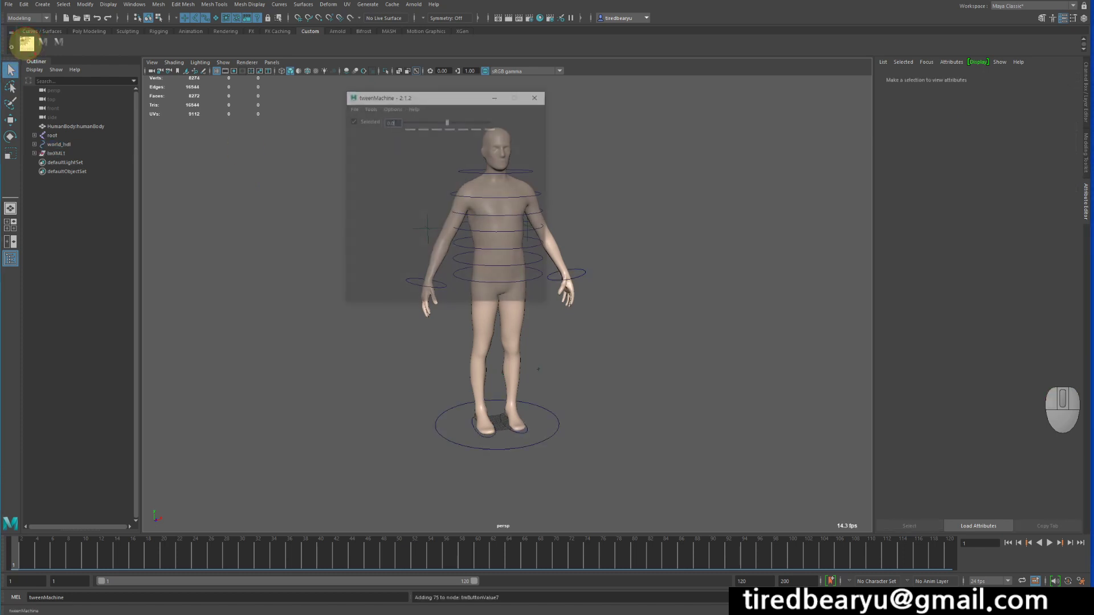
left_click_drag(448, 102, 781, 76)
middle_click_drag(632, 279, 605, 279, "alt")
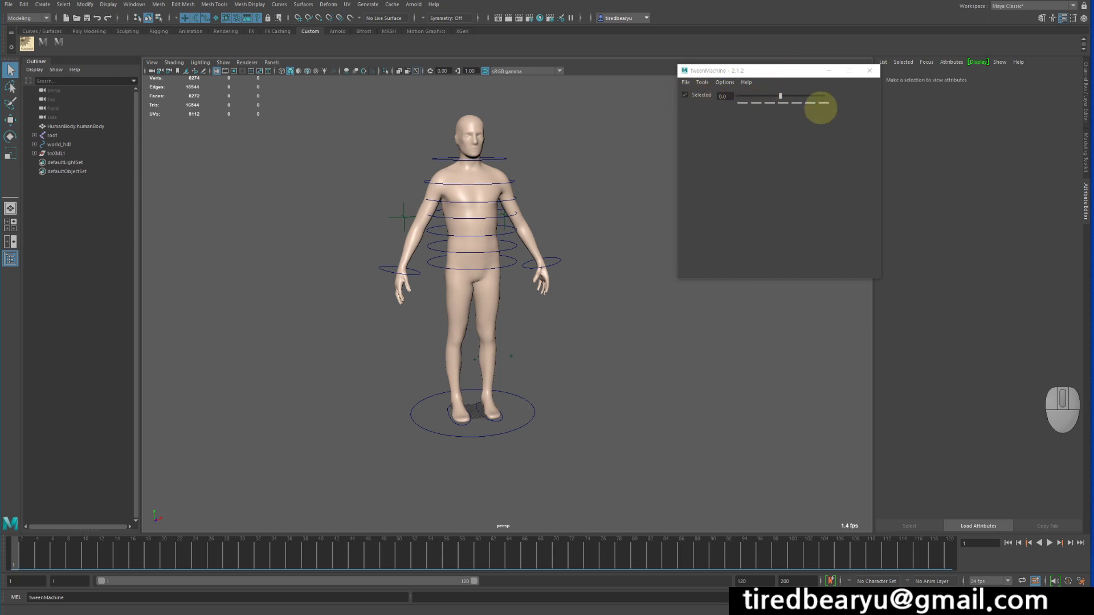
left_click(1049, 543)
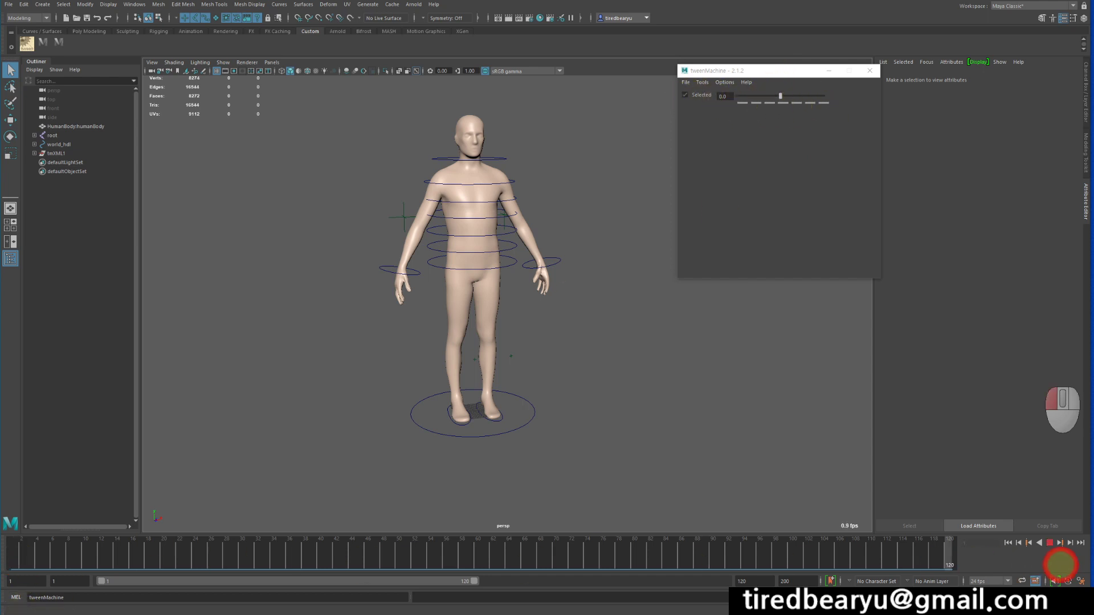
left_click_drag(1059, 565, 3, 498)
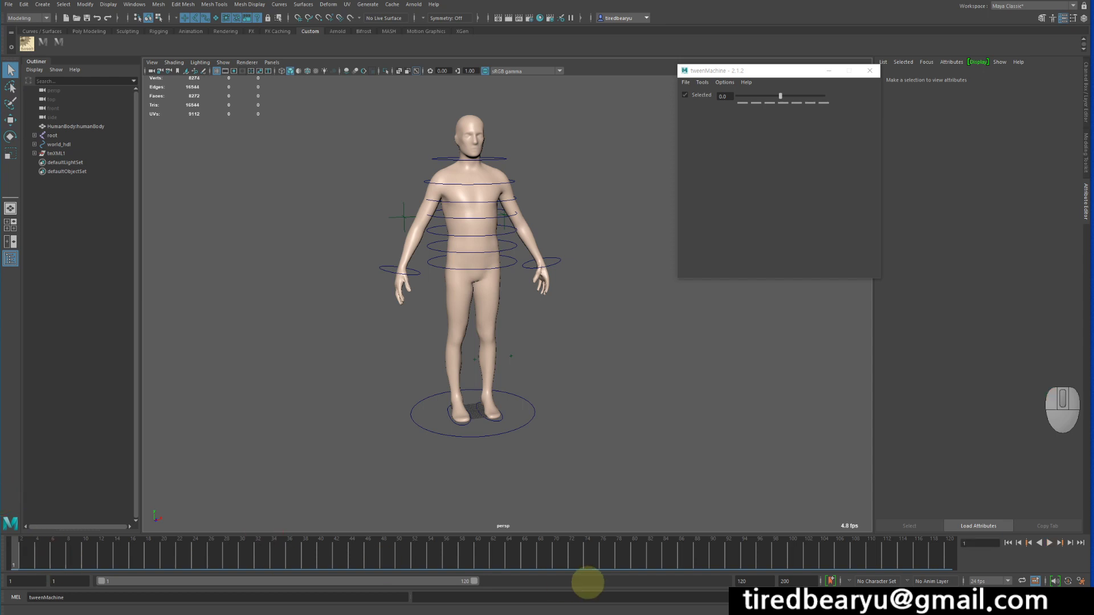
Select all of the character's controls and set keys on them at frames 1 and 120.
left_click_drag(573, 368, 547, 347, "alt")
right_click_drag(560, 279, 654, 268, "alt")
left_click_drag(287, 79, 833, 556)
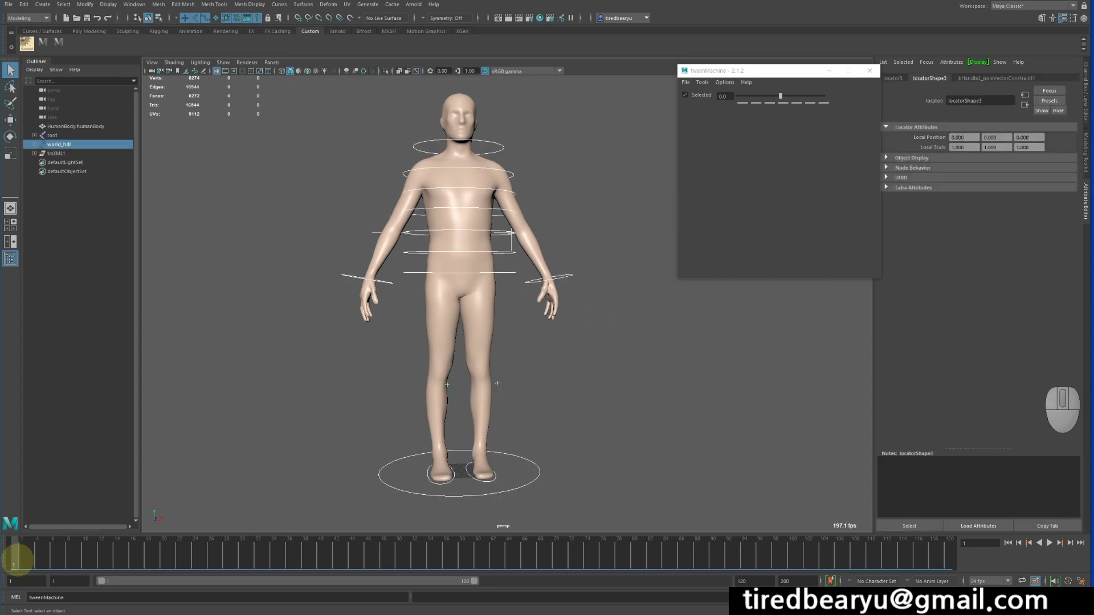
key("s")
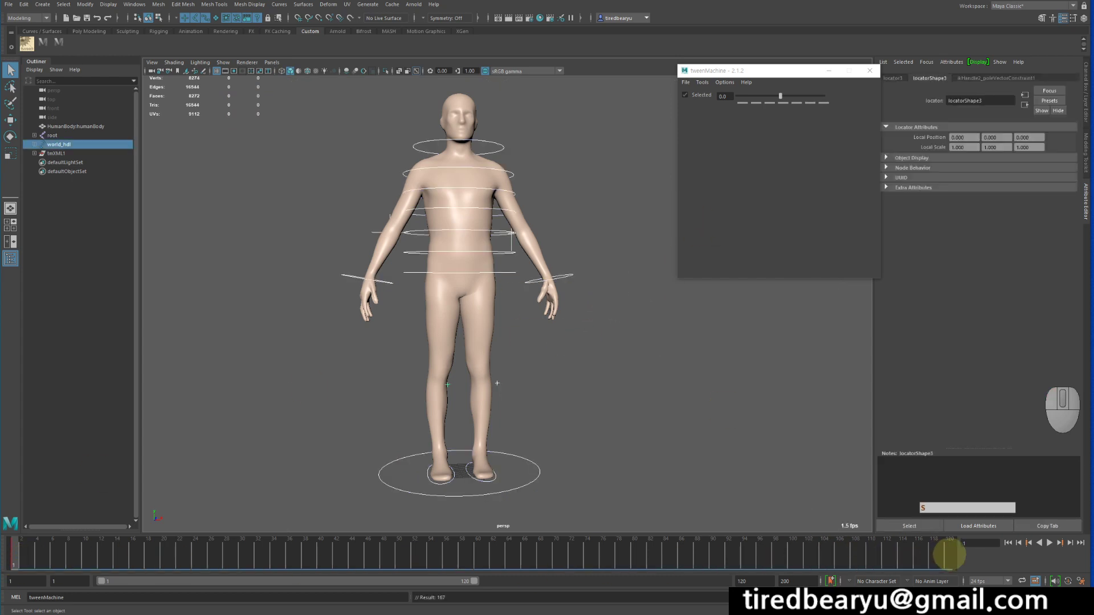
key("s")
Select only the left hand control and, at frame 120, raise the hand outward to about shoulder height.
left_click_drag(724, 398, 713, 428, "alt")
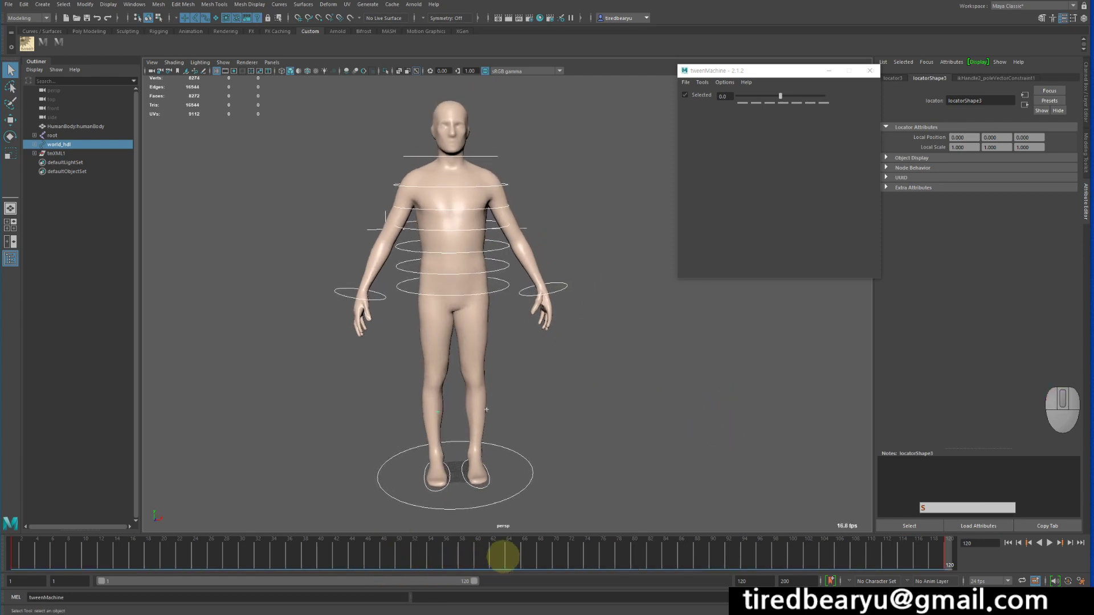
left_click(479, 556)
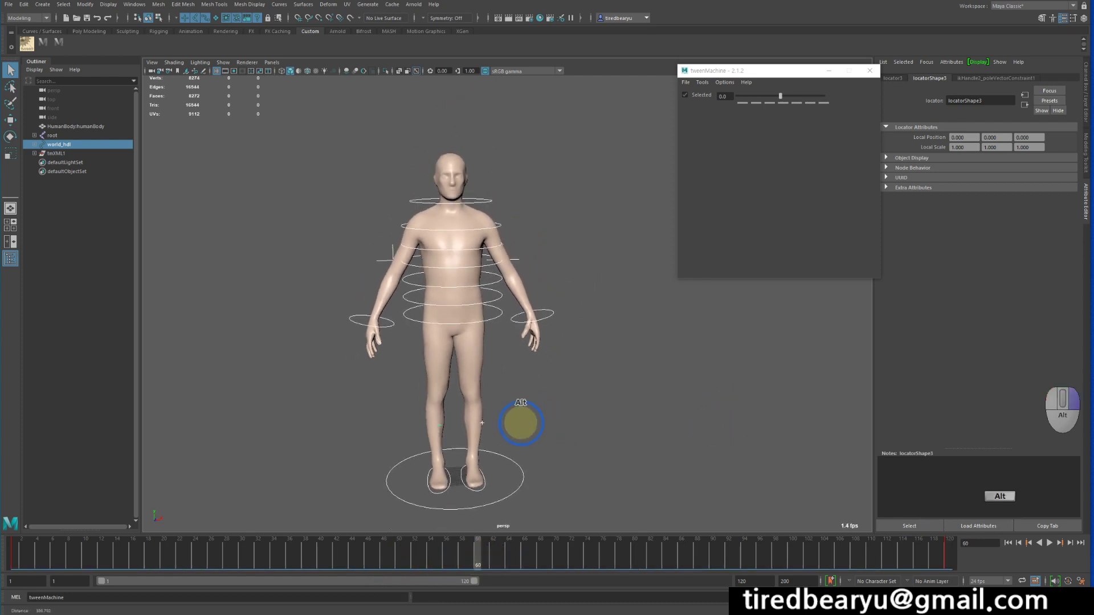
left_click(629, 359)
left_click(549, 308)
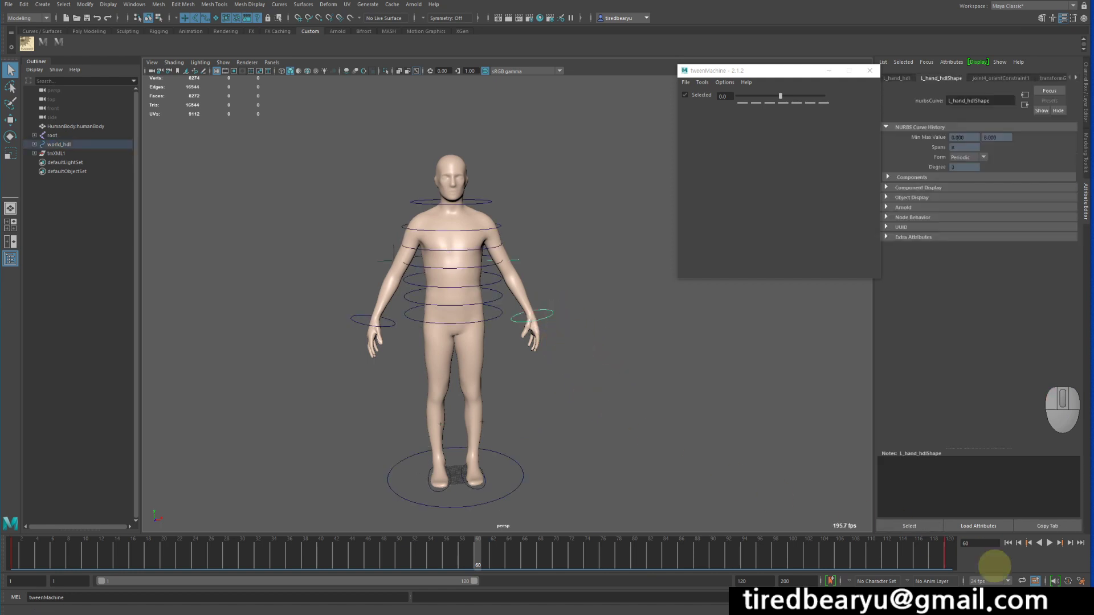
middle_click_drag(590, 392, 637, 367, "alt")
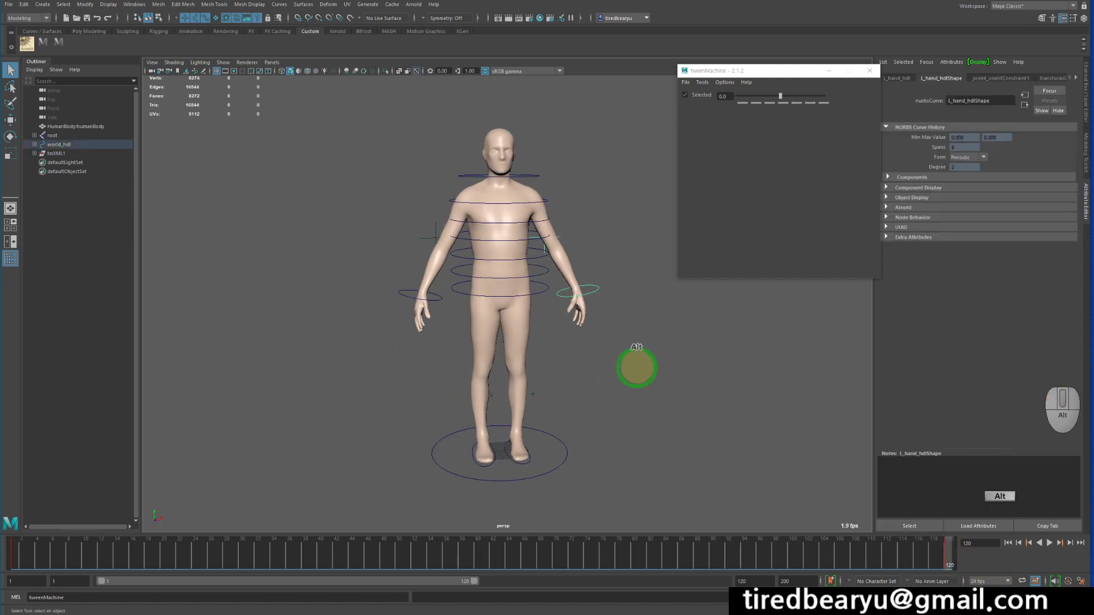
scroll(674, 350, "up", 3)
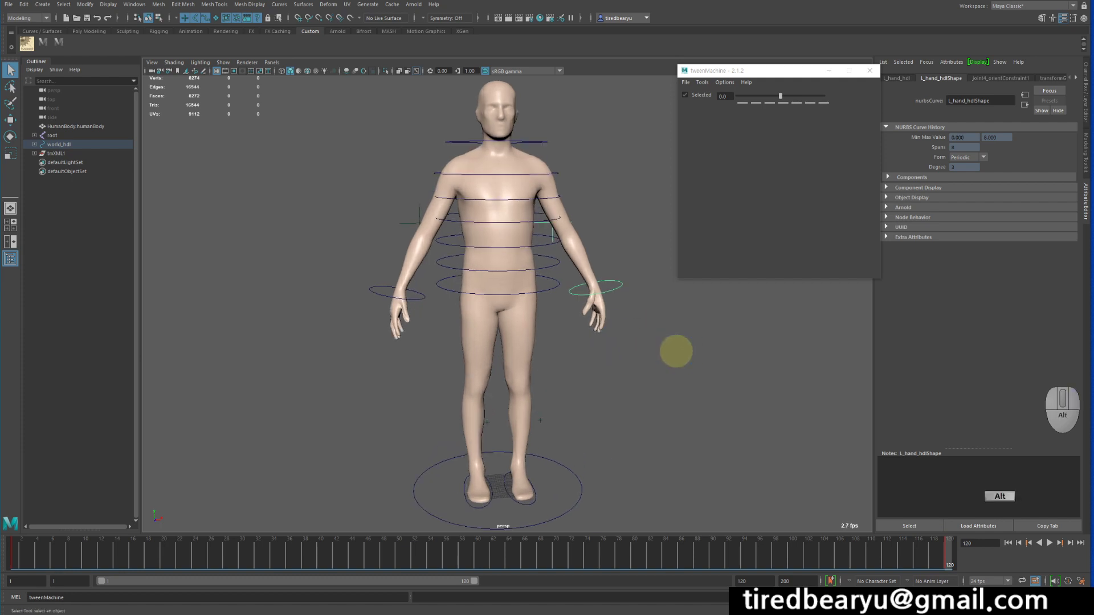
left_click_drag(655, 321, 666, 317, "alt")
middle_click_drag(678, 322, 613, 344, "alt")
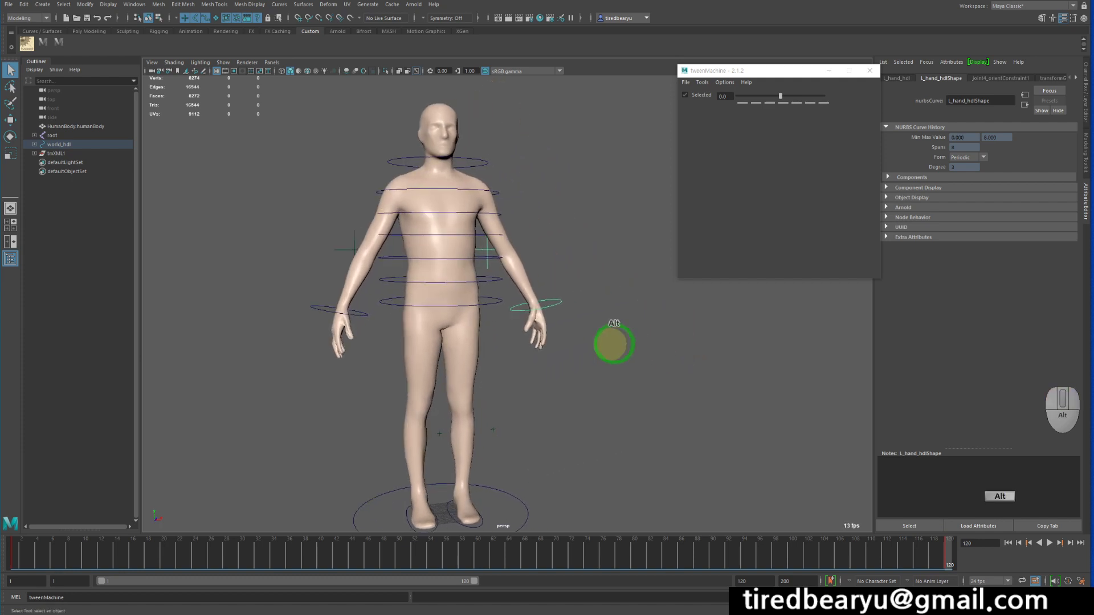
left_click_drag(613, 344, 620, 393, "alt")
key("w")
middle_click_drag(642, 410, 704, 291)
Rotate the left hand control so the fingers point up and outward, and key it at frame 120.
key("e")
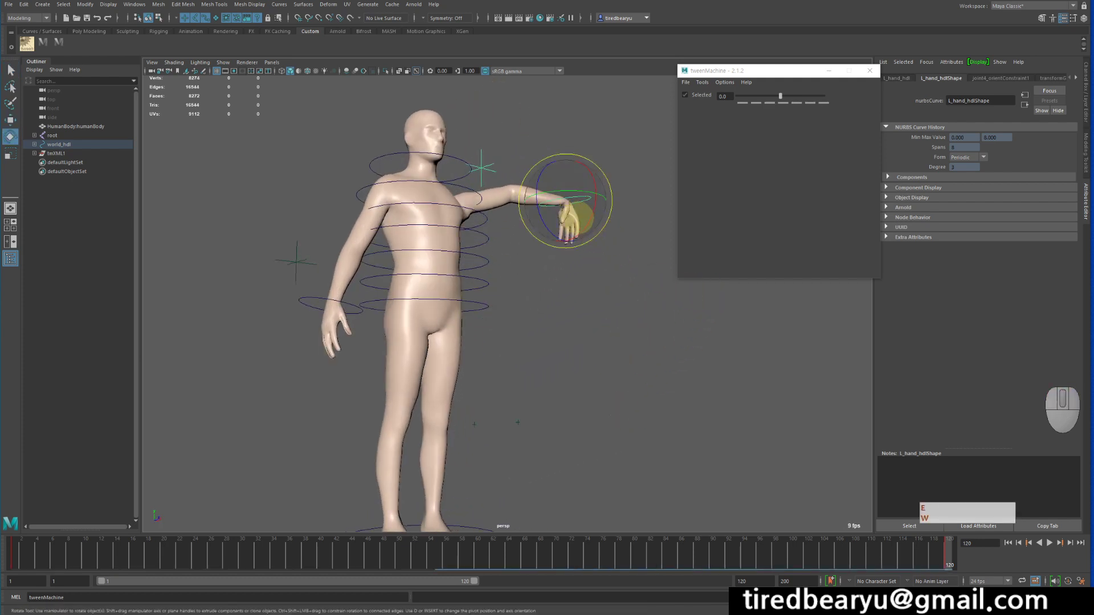
left_click_drag(579, 215, 581, 237)
key("q")
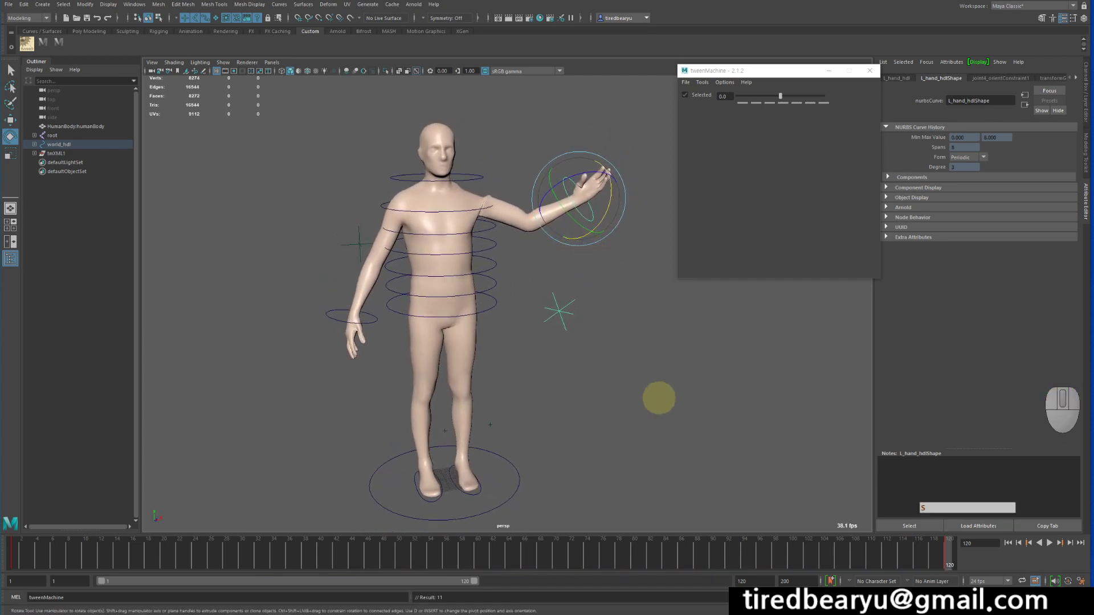
key("s")
left_click_drag(943, 561, 963, 532)
left_click_drag(491, 380, 511, 327, "alt")
left_click(486, 317)
key("e")
left_click_drag(454, 304, 442, 312, "alt")
key("w")
left_click(453, 314)
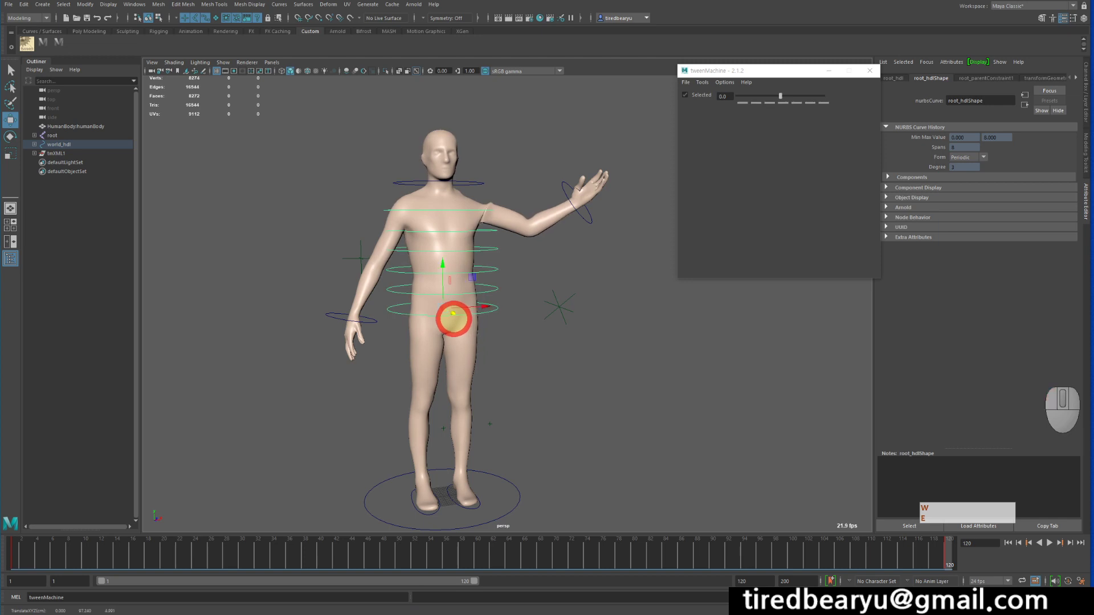
key("ctrl+z")
left_click(483, 308)
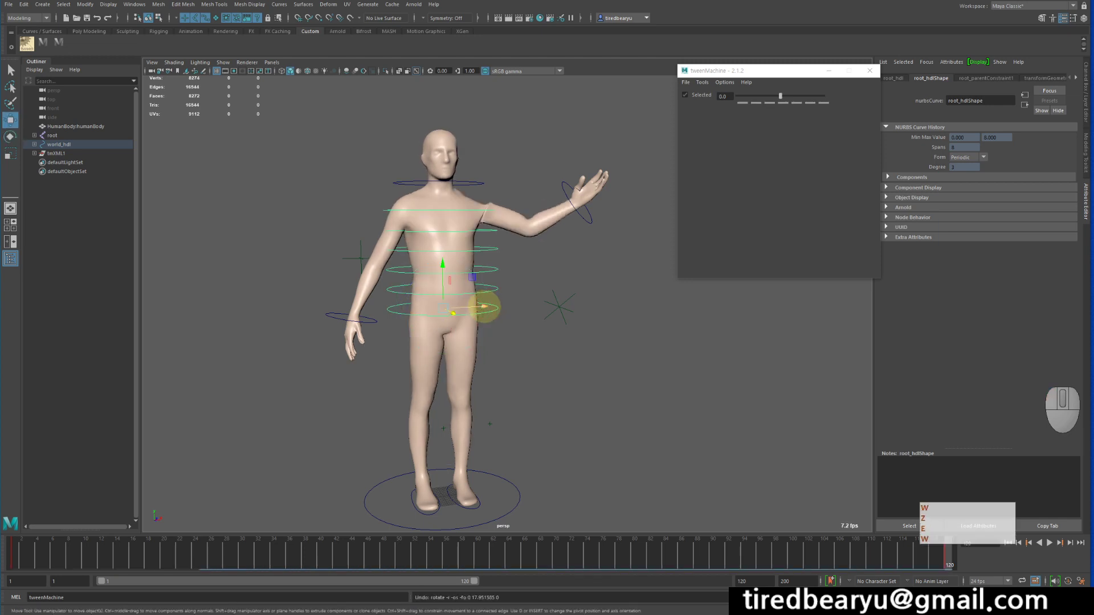
left_click_drag(483, 309, 496, 298, "alt")
key("q")
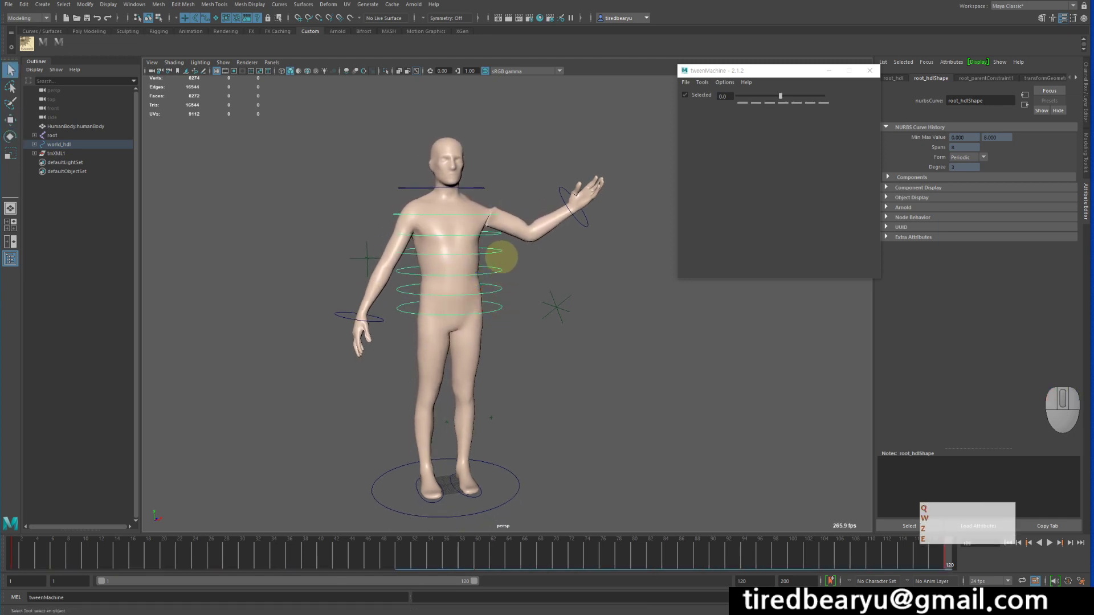
Rotate the upper chest spine control at frame 120 to tilt the shoulders toward the raised arm.
key("e")
left_click_drag(481, 191, 481, 225)
key("q")
key("q")
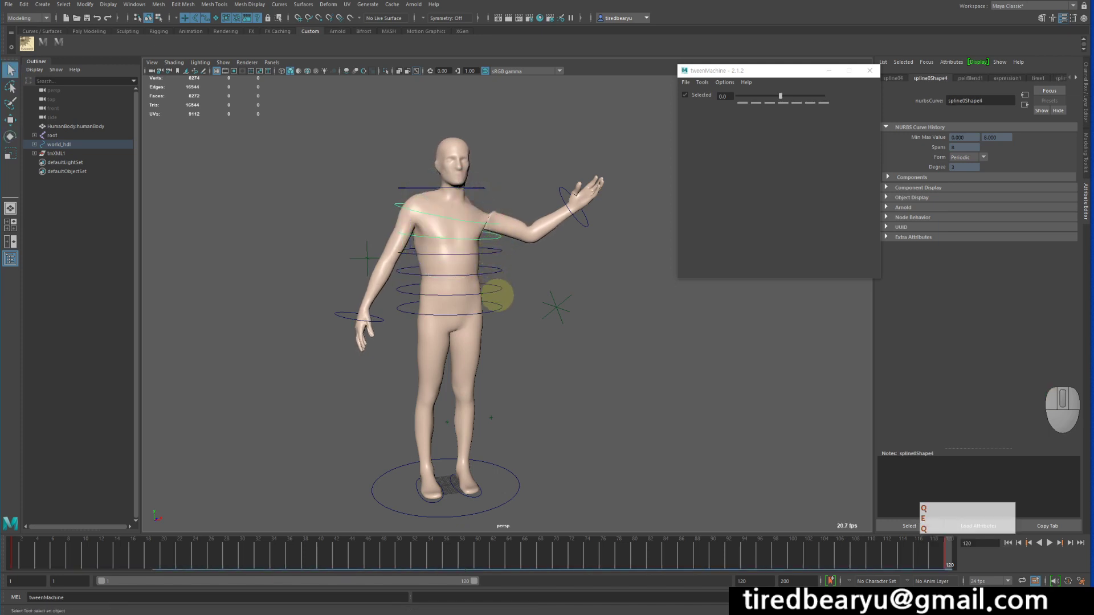
Rotate the lowest spine control at frame 120 so the torso leans slightly toward the raised arm.
left_click(485, 235)
key("e")
left_click_drag(467, 267, 468, 273)
key("q")
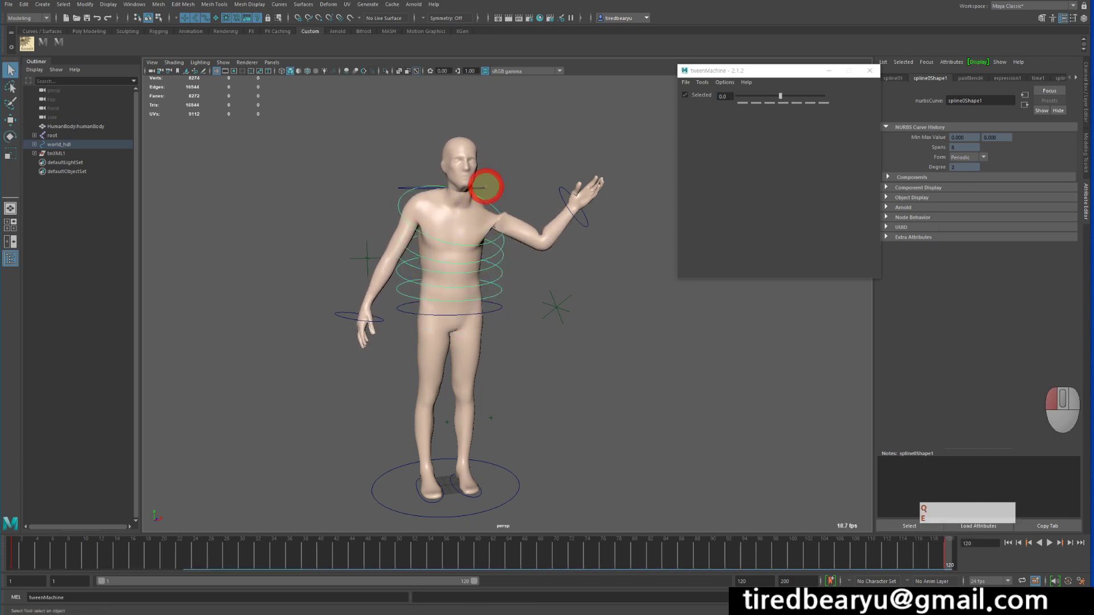
Rotate the neck control at frame 120 to adjust the angle of the head, and key it.
left_click(482, 189)
key("e")
left_click_drag(501, 208, 521, 219, "alt")
key("q")
key("e")
left_click_drag(446, 167, 425, 157)
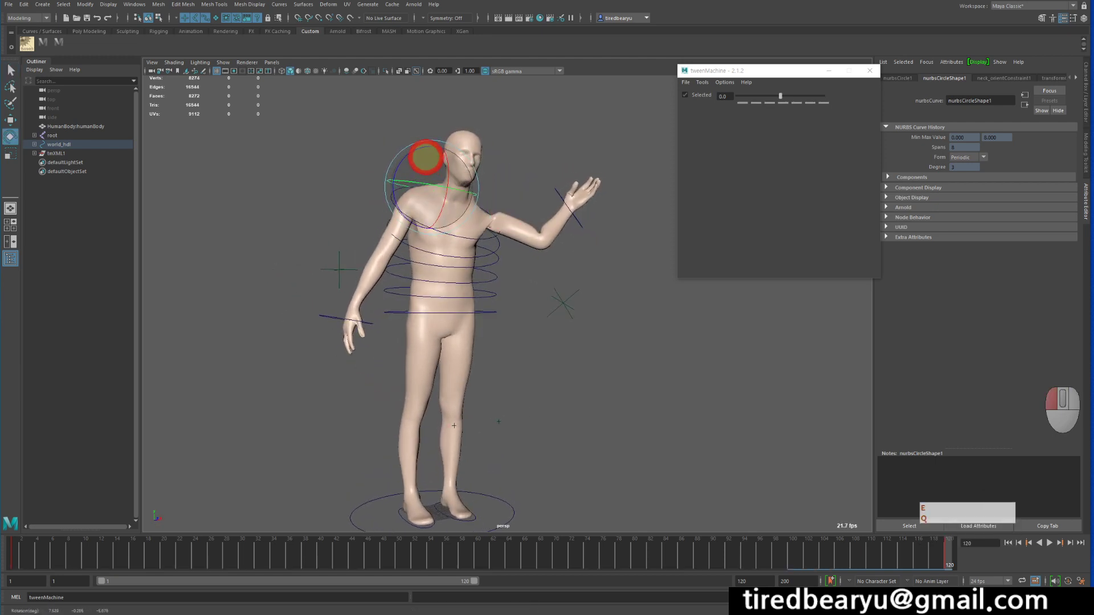
left_click_drag(439, 200, 481, 234, "alt")
key("s")
key("q")
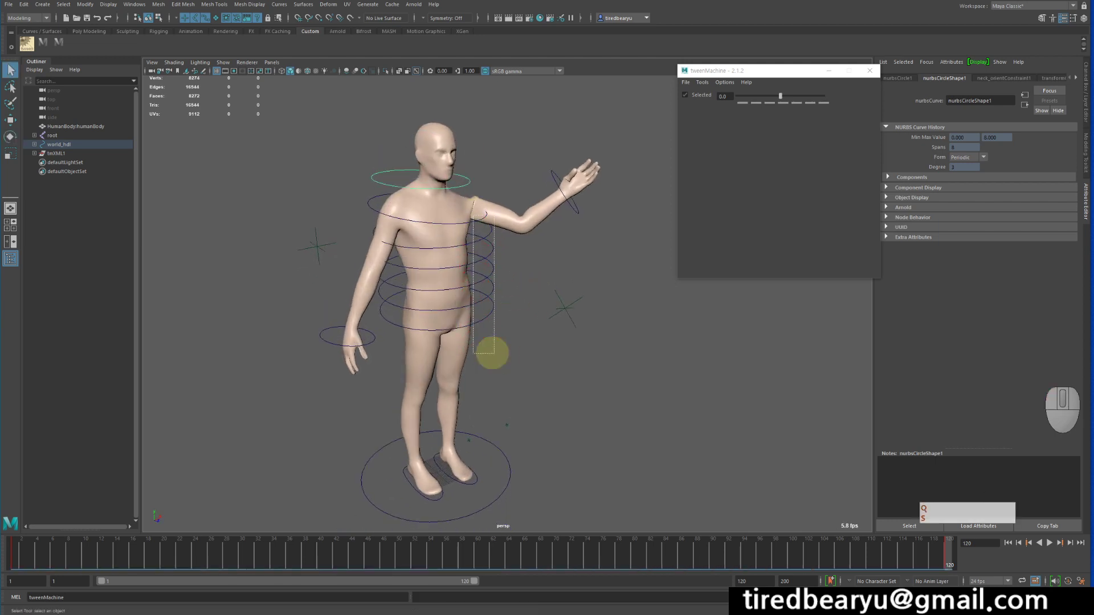
Select the root control at the hips, rotate it to turn and lean the torso toward the raised arm, and key it at frame 120.
left_click_drag(491, 353, 493, 354)
key("e")
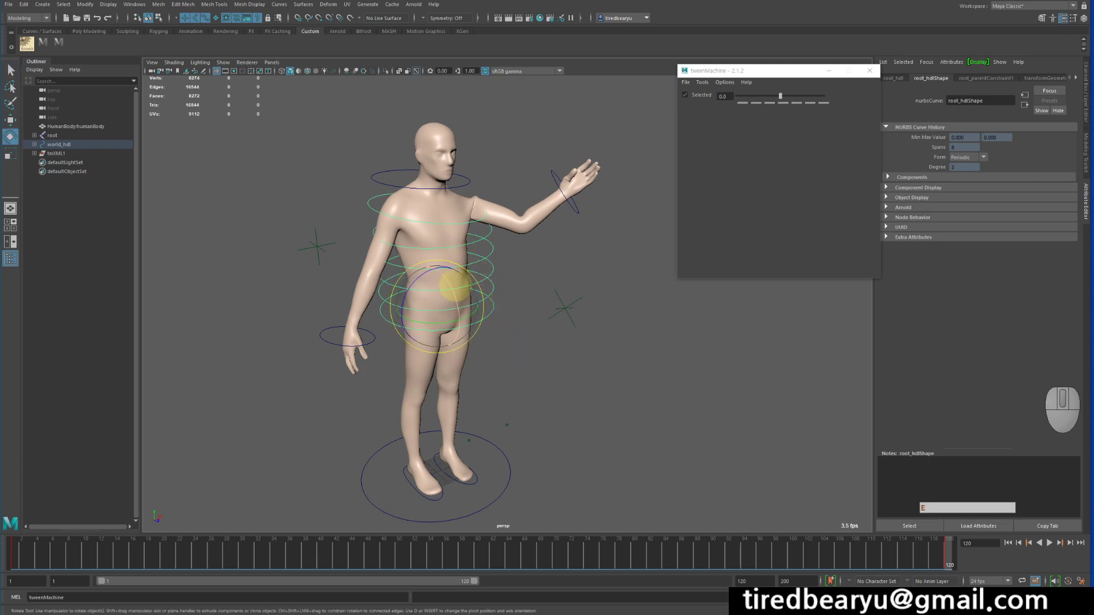
left_click_drag(454, 285, 455, 294, "alt")
key("s")
key("q")
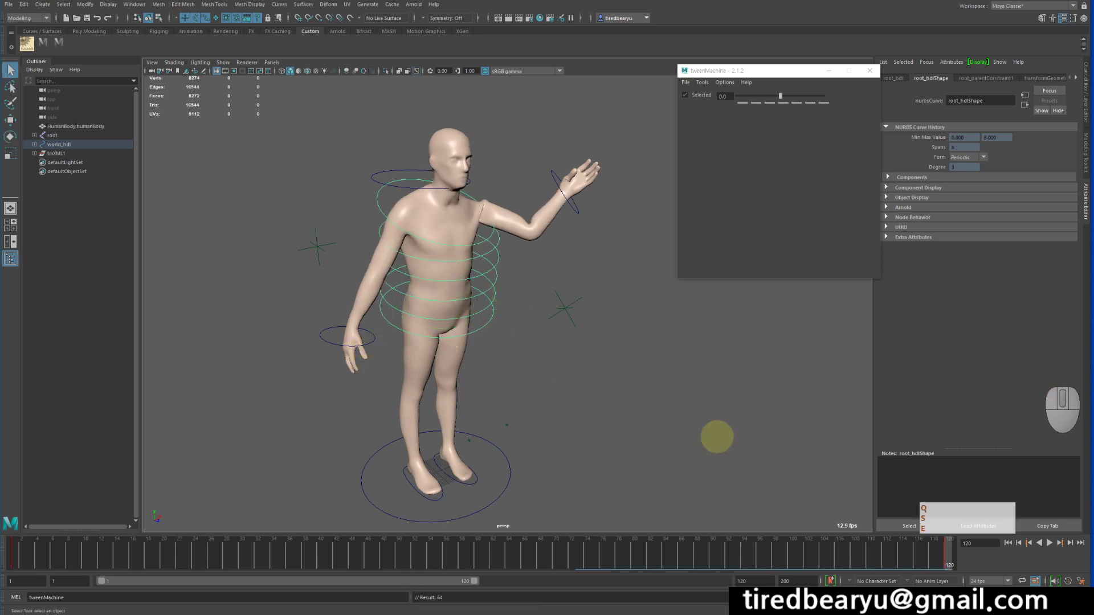
key("s")
Lower the root control at frame 120 so the knees bend slightly, and key it.
mouse_move(937, 550)
left_mouse_down()
mouse_move(19, 542)
mouse_move(841, 525)
mouse_move(7, 458)
mouse_move(949, 535)
left_mouse_up()
mouse_move(475, 318)
left_mouse_down()
mouse_move(497, 340)
mouse_move(486, 320)
left_mouse_up()
key("w")
left_click_drag(440, 263, 438, 279)
key("s")
key("q")
Select the right hand control, move it slightly up and back at frame 120 so the elbow bends, and key it.
left_click_drag(935, 555, 13, 547)
left_click_drag(313, 303, 328, 331)
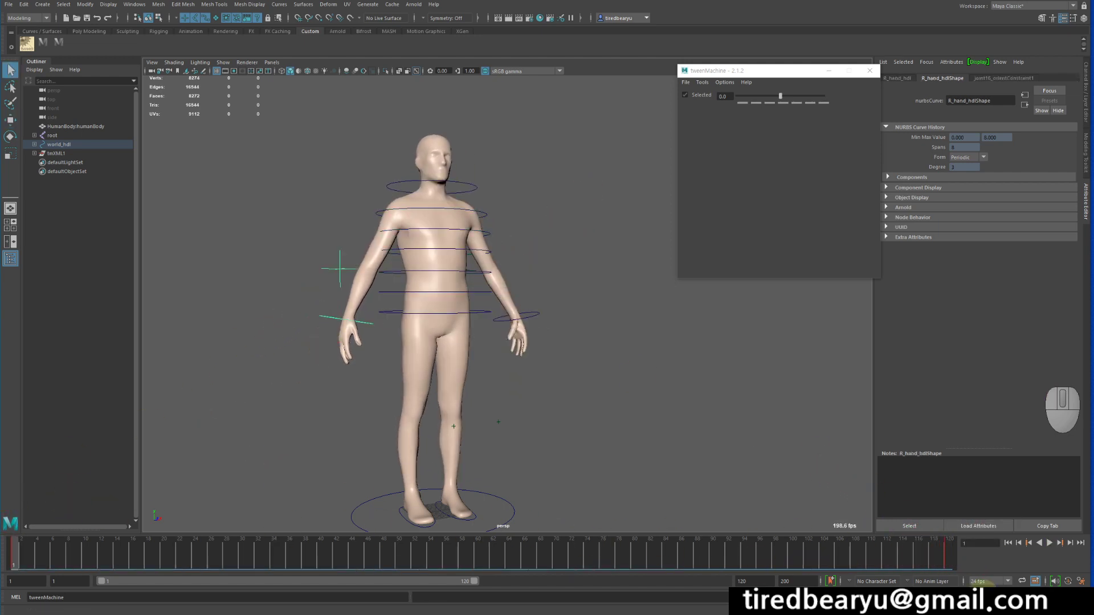
left_click(942, 552)
left_click_drag(942, 551, 949, 552)
key("w")
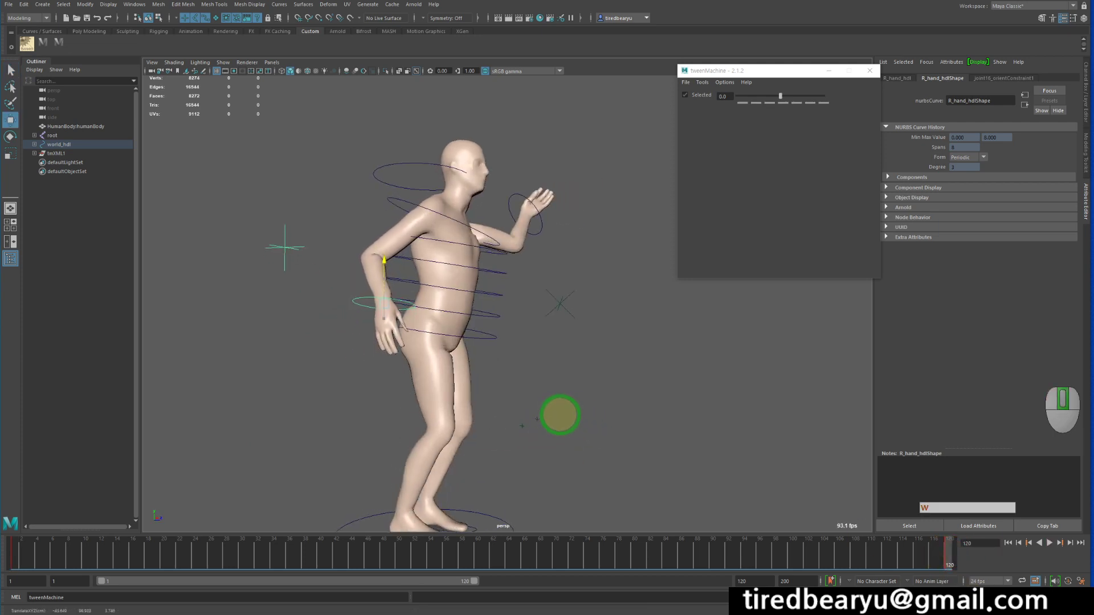
middle_click_drag(560, 414, 560, 411)
left_click_drag(380, 302, 533, 287, "alt")
key("s")
Move the left elbow's pole vector locator upward at frame 120 to adjust the bend of the raised arm.
left_click(498, 311)
key("w")
left_click_drag(587, 379, 546, 368, "alt")
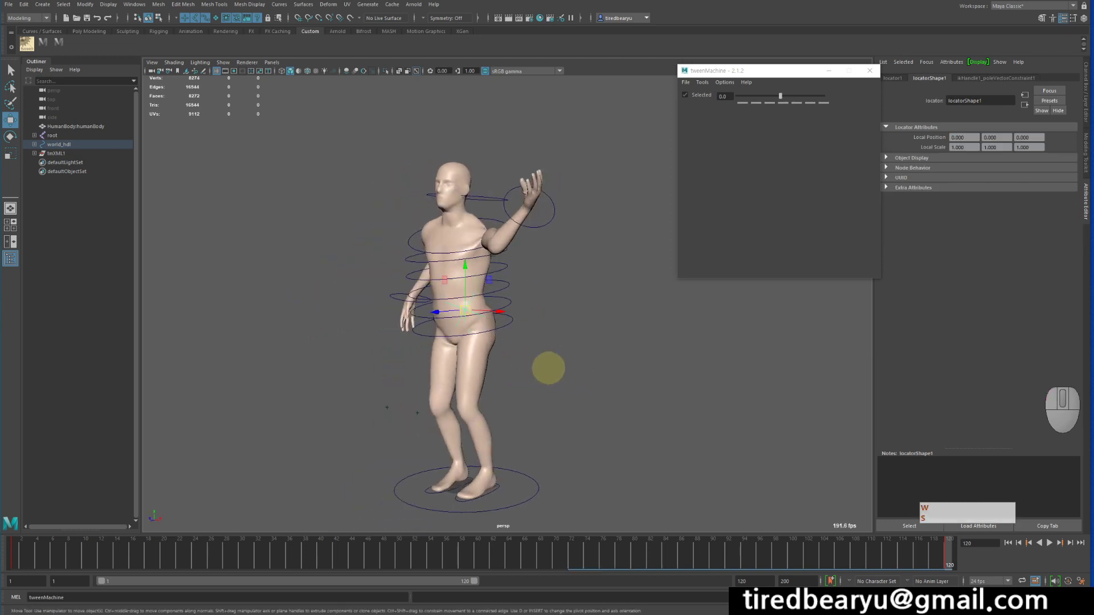
left_click_drag(681, 334, 569, 352, "alt")
key("q")
Play back and scrub the animation between frames 1 and 120 to review the motion between the two poses.
left_click_drag(916, 552, 948, 561)
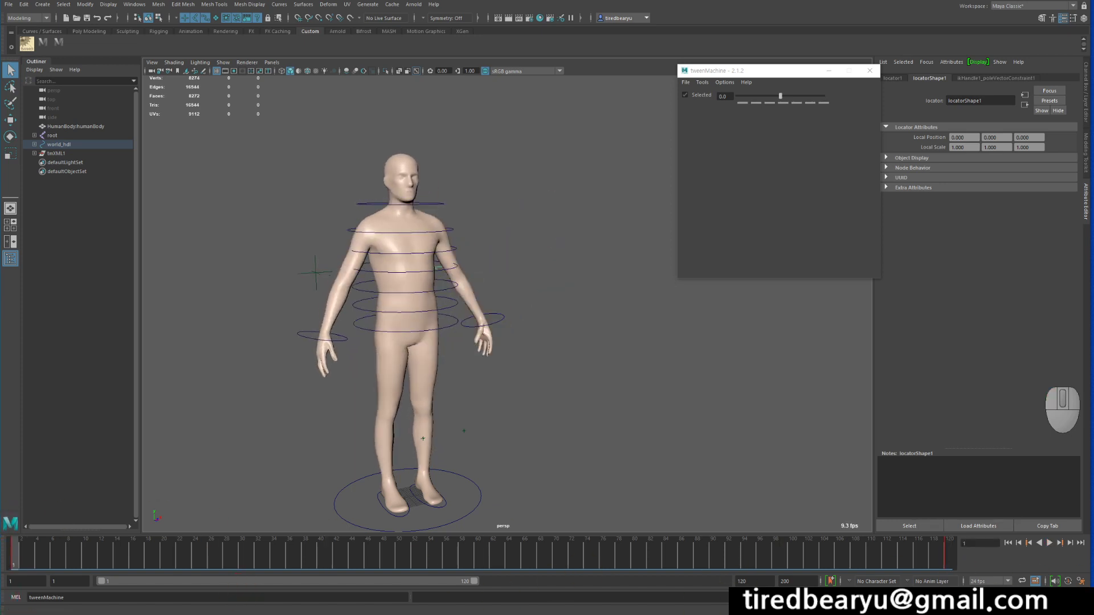
left_click(1050, 543)
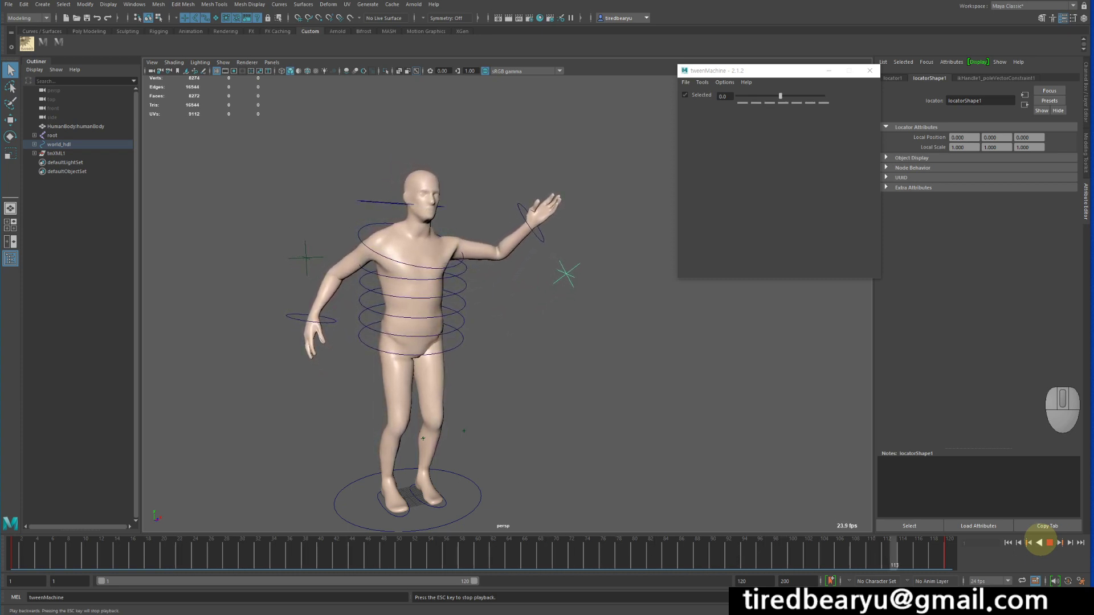
left_click(1050, 543)
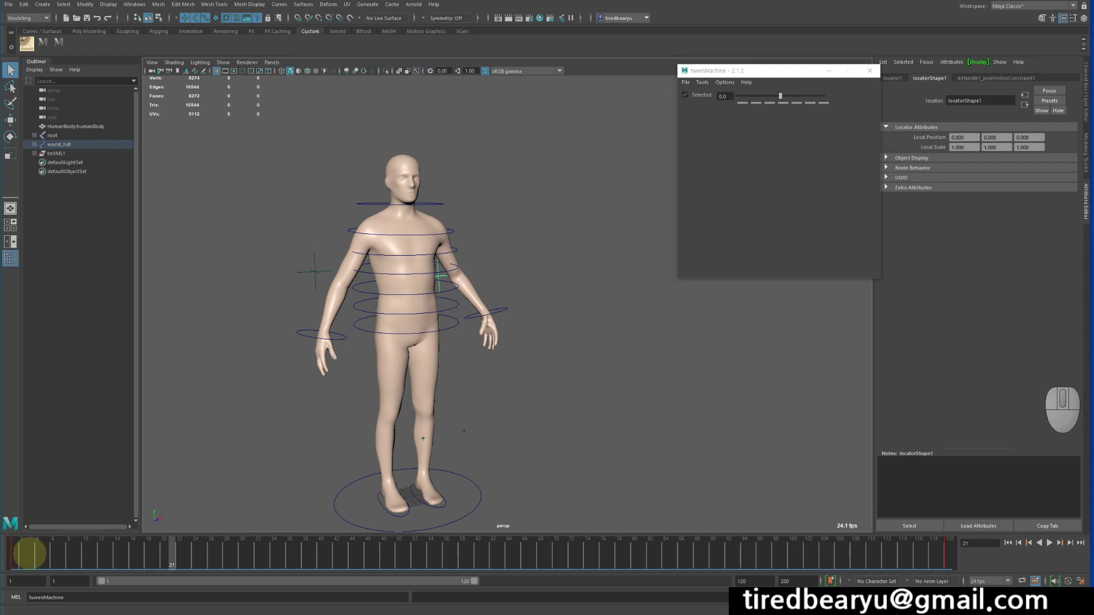
left_click(14, 554)
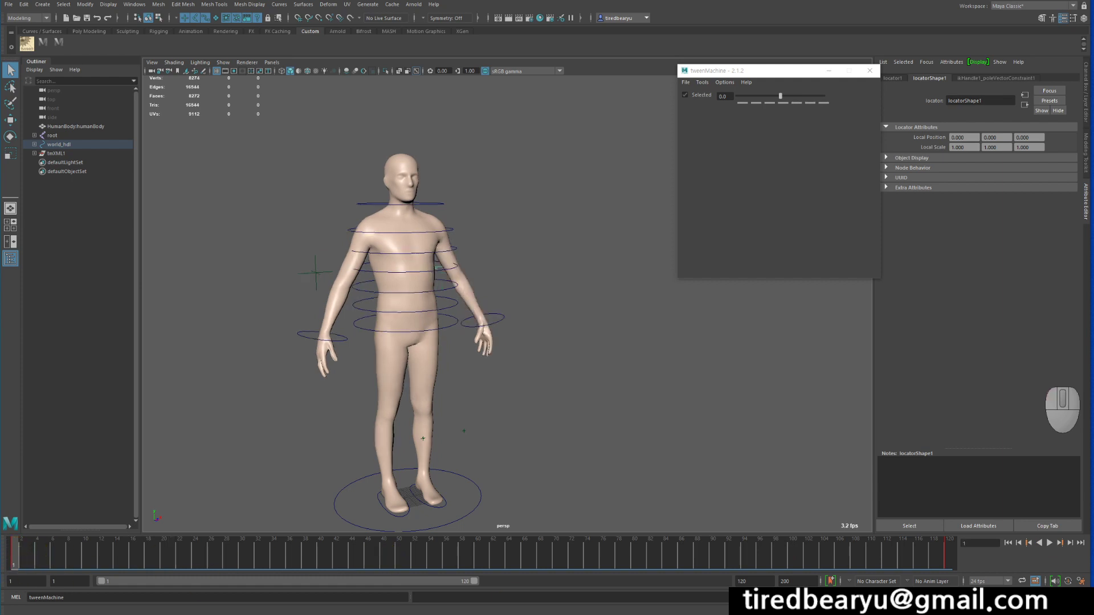
left_click_drag(946, 549, 8, 542)
left_click(500, 554)
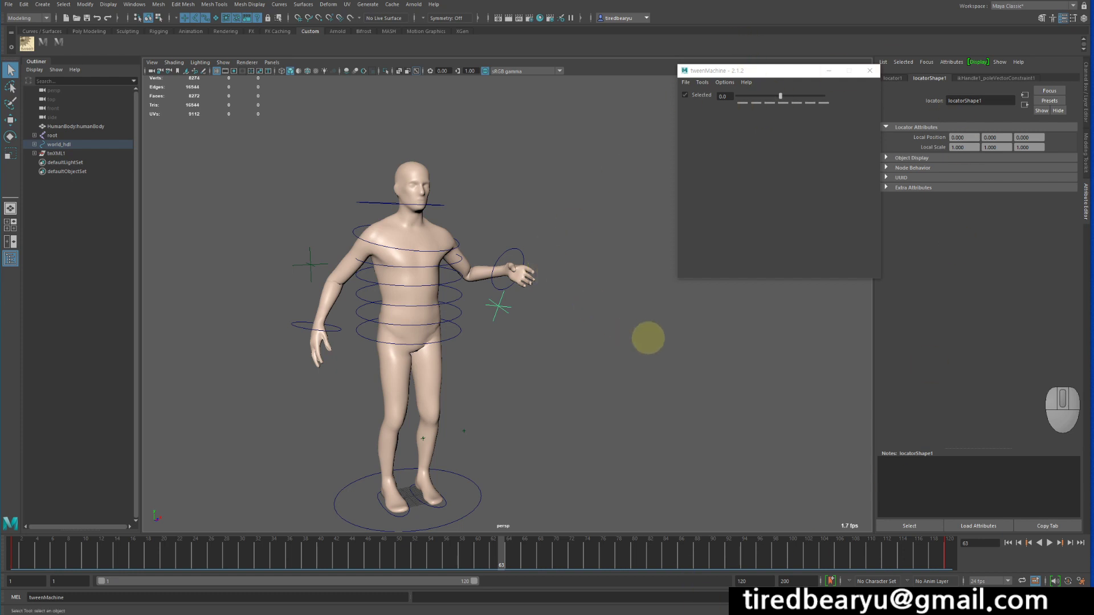
middle_click_drag(681, 340, 647, 336, "alt")
left_click_drag(647, 337, 633, 337, "alt")
mouse_move(275, 558)
left_mouse_down()
mouse_move(5, 581)
mouse_move(1016, 561)
mouse_move(133, 556)
mouse_move(276, 564)
left_mouse_up()
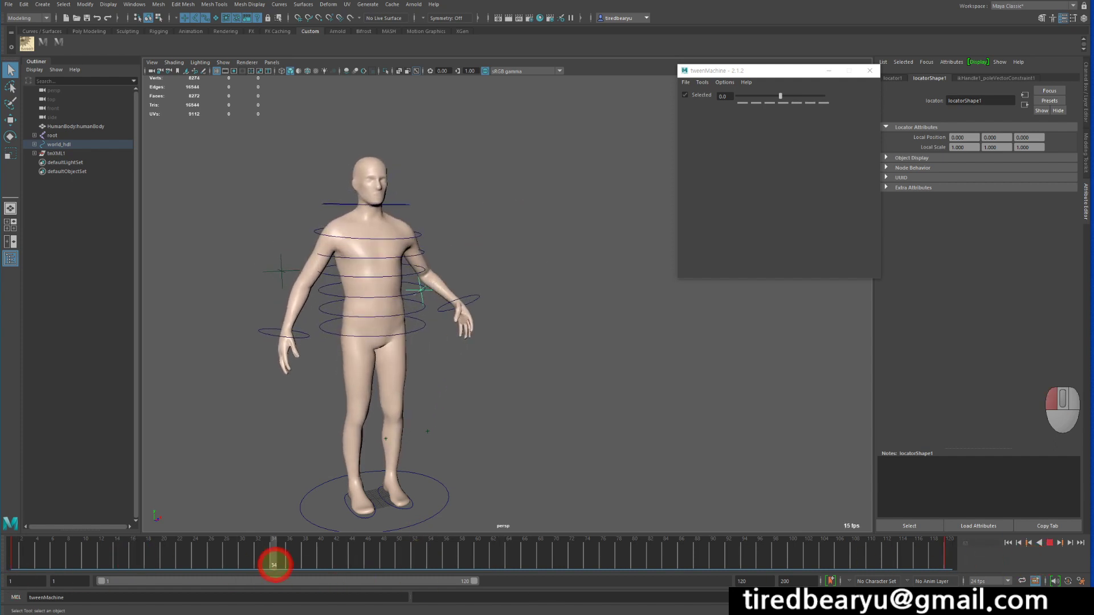
At frame 58, select all character controls and set a tweenMachine breakdown of 89.4 toward the raised-arm pose.
left_click_drag(350, 559, 465, 555)
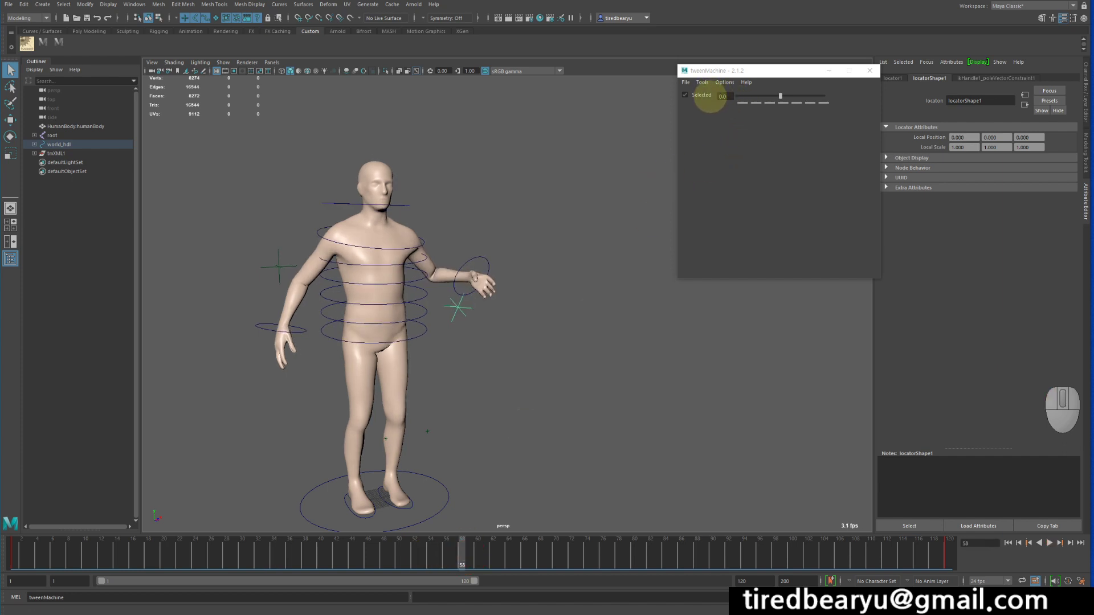
left_click_drag(227, 136, 330, 215)
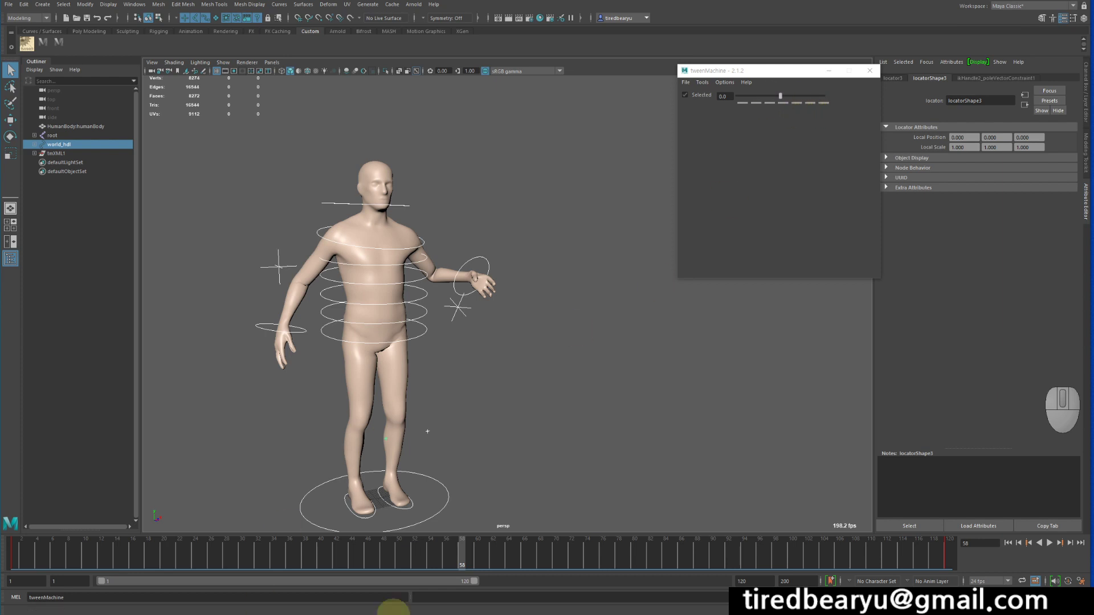
left_click_drag(809, 97, 817, 97)
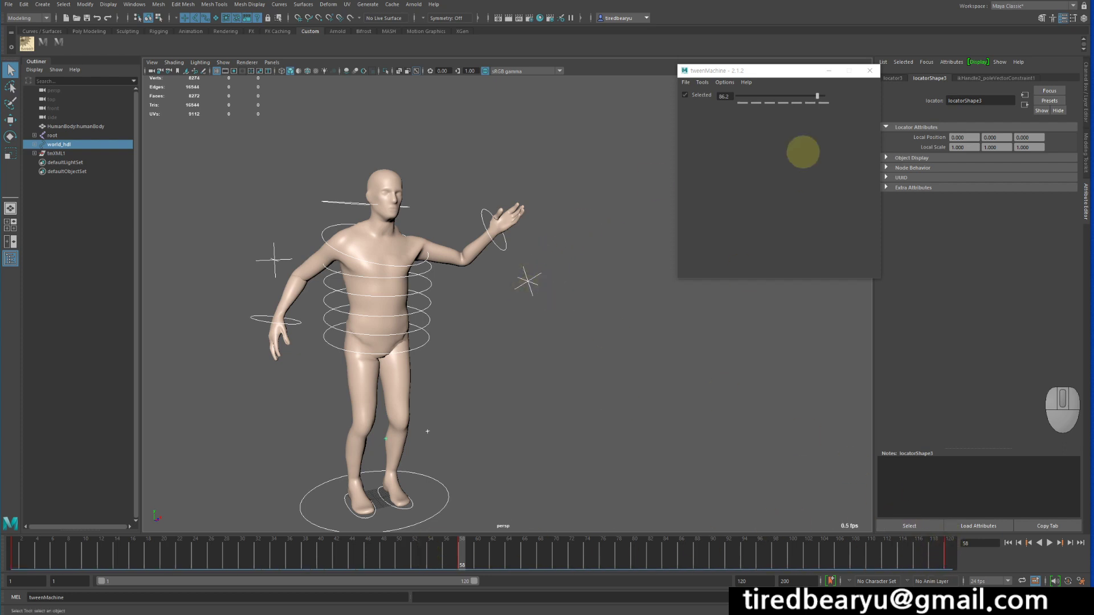
left_click_drag(757, 97, 744, 95)
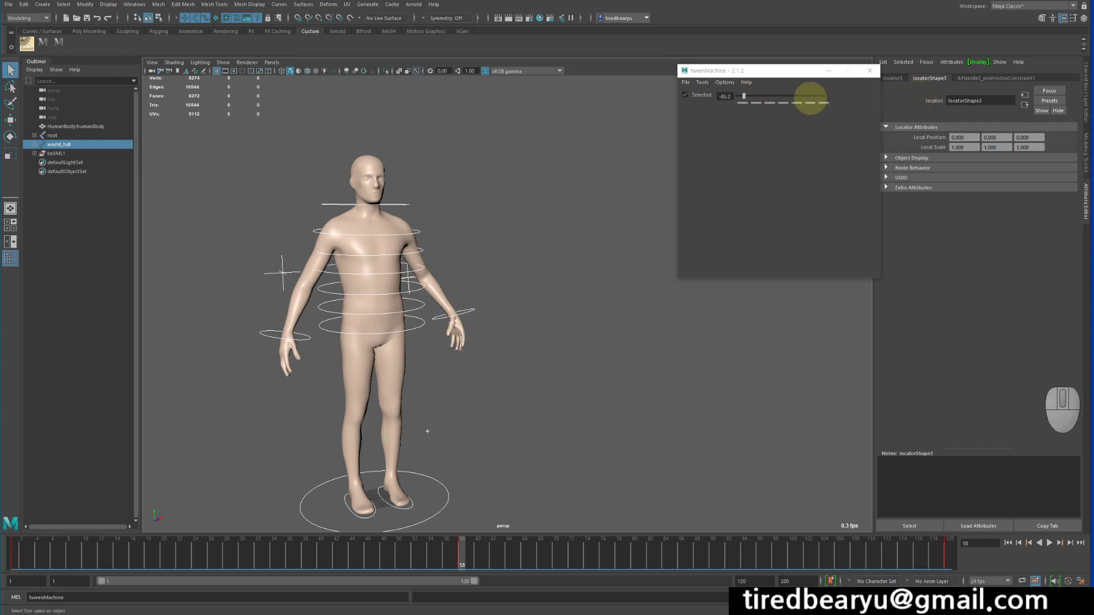
left_click_drag(809, 97, 818, 96)
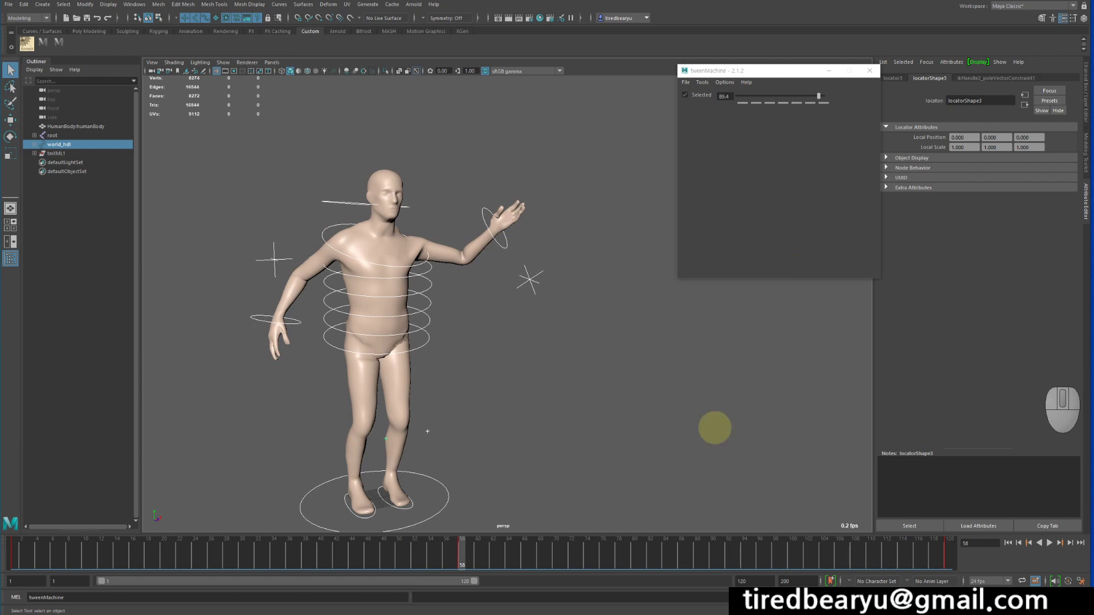
Play the animation from frame 1 to review the effect of the breakdown pose at frame 58.
left_click(12, 557)
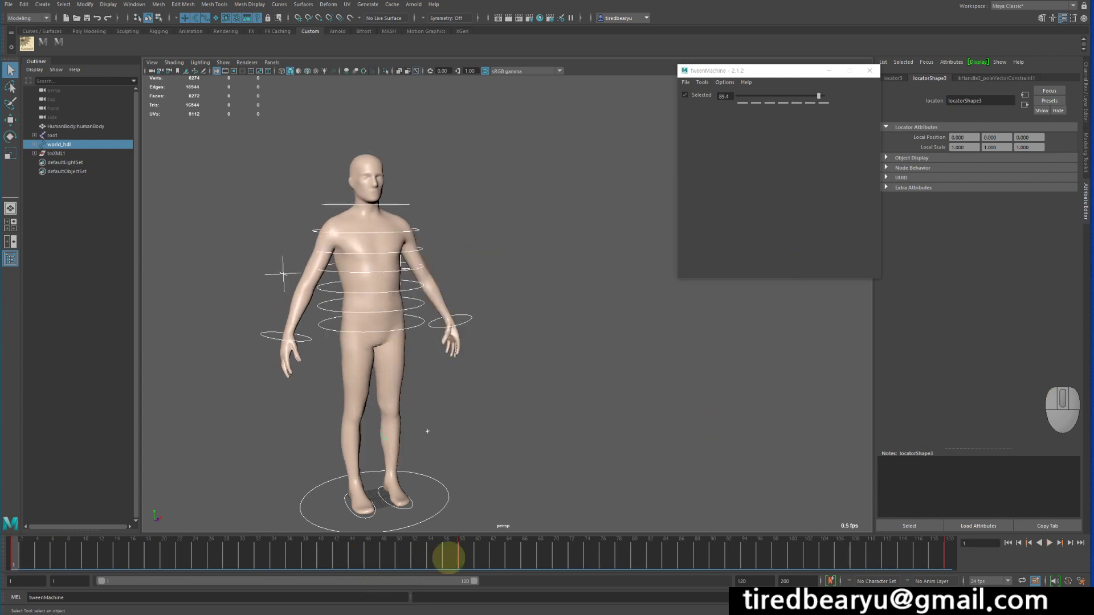
left_click(1050, 543)
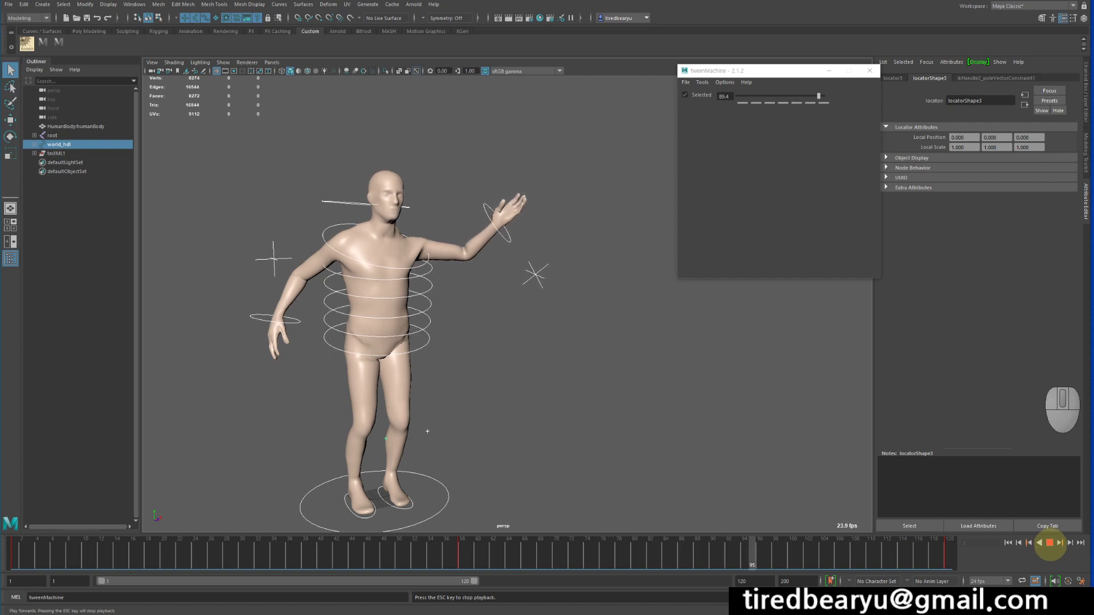
left_click(1050, 543)
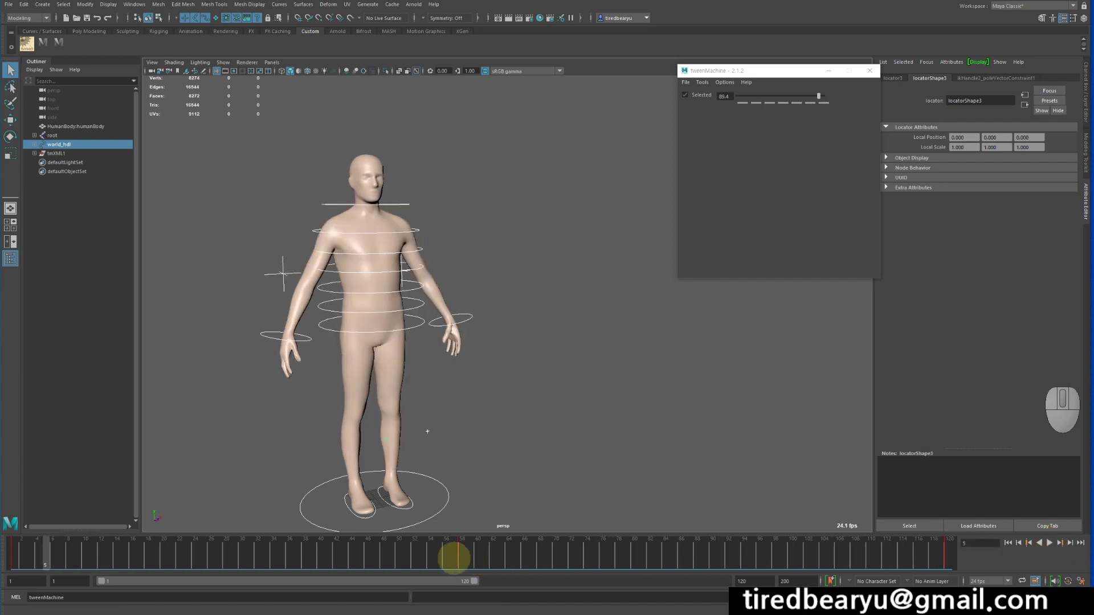
Move the breakdown keys to frame 19 and the final pose keys to frame 34, and play back the retimed animation.
left_click_drag(437, 557, 491, 557, "shift")
middle_click_drag(460, 564, 266, 570)
left_click(1007, 543)
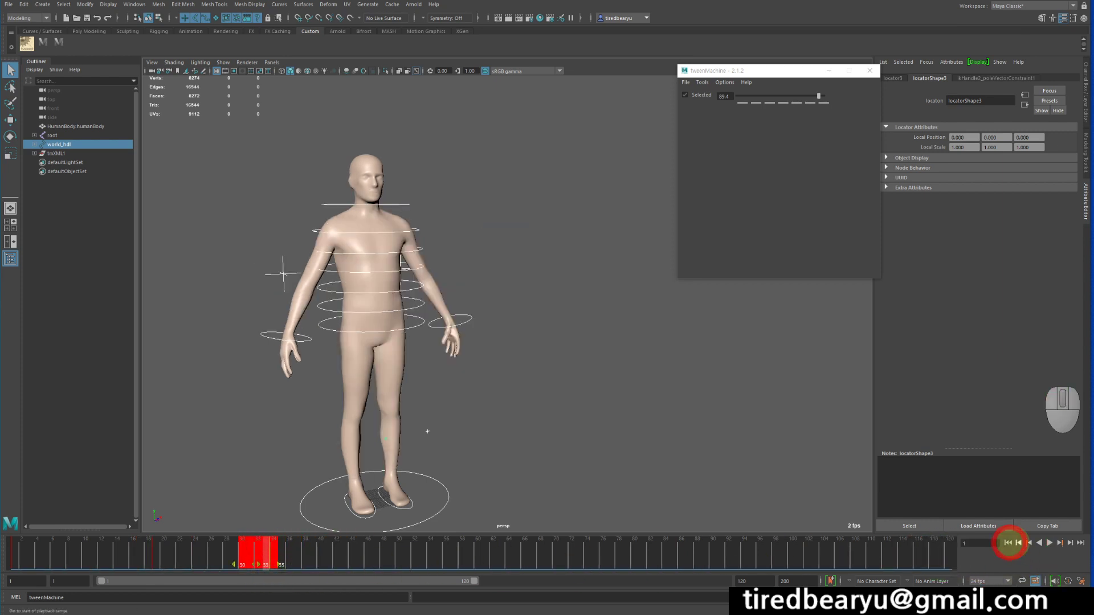
left_click(1050, 543)
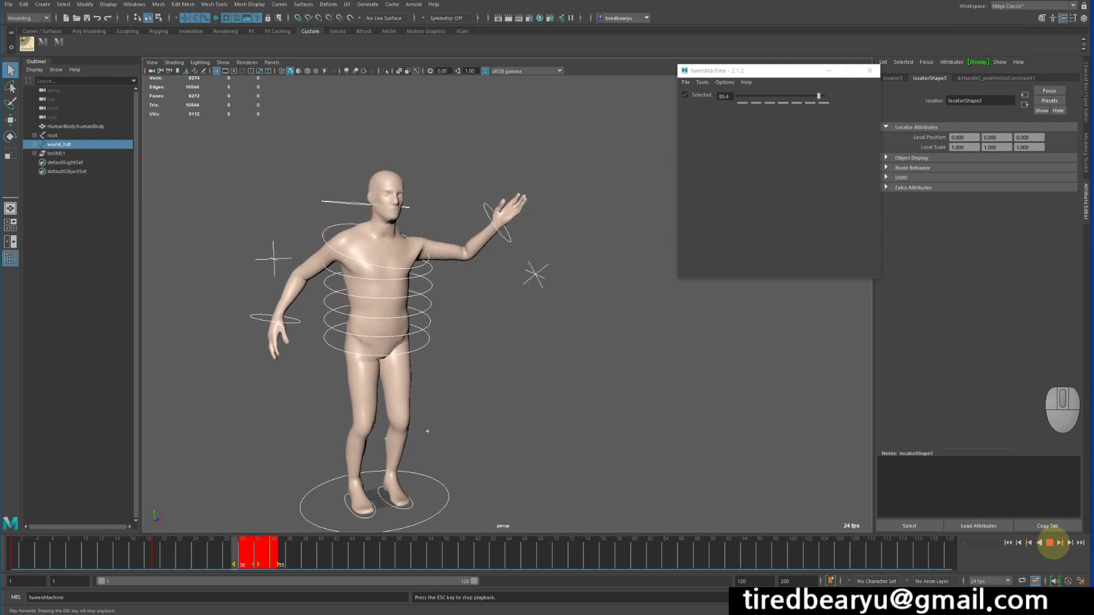
left_click(1049, 543)
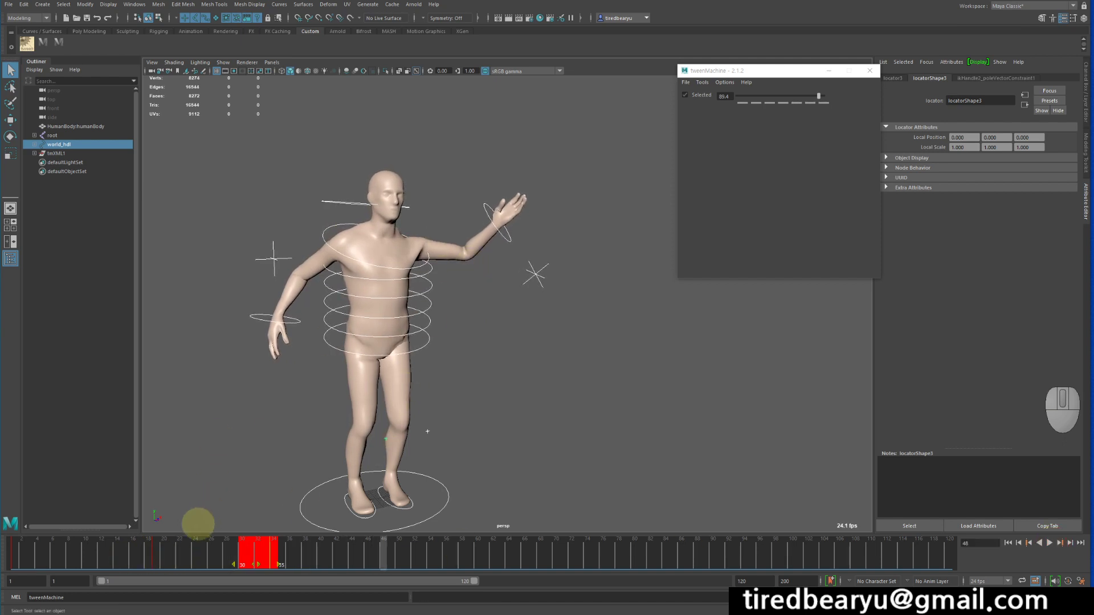
At frame 19, set the tweenMachine breakdown for all selected controls to 75.
left_click(164, 561)
left_click(156, 561)
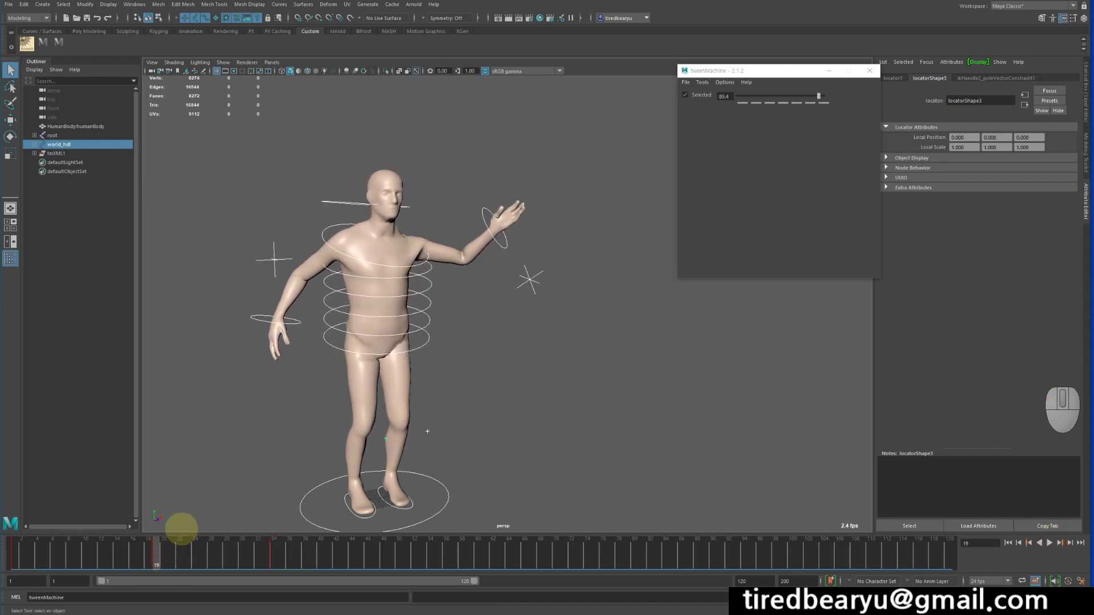
mouse_move(162, 558)
left_mouse_down()
mouse_move(130, 563)
mouse_move(179, 561)
mouse_move(156, 561)
left_mouse_up()
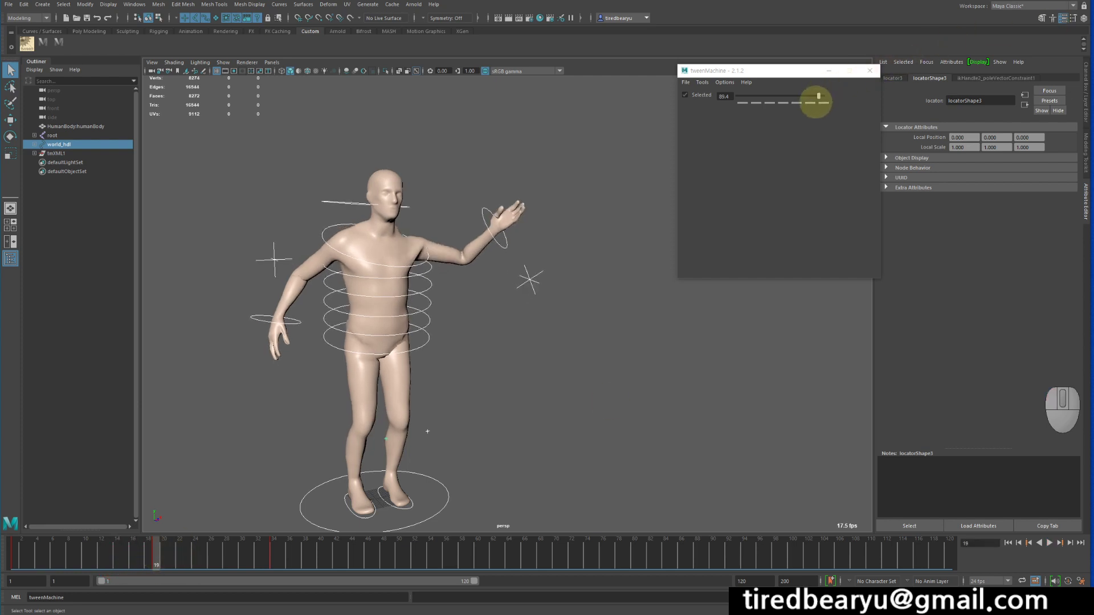
left_click(823, 102)
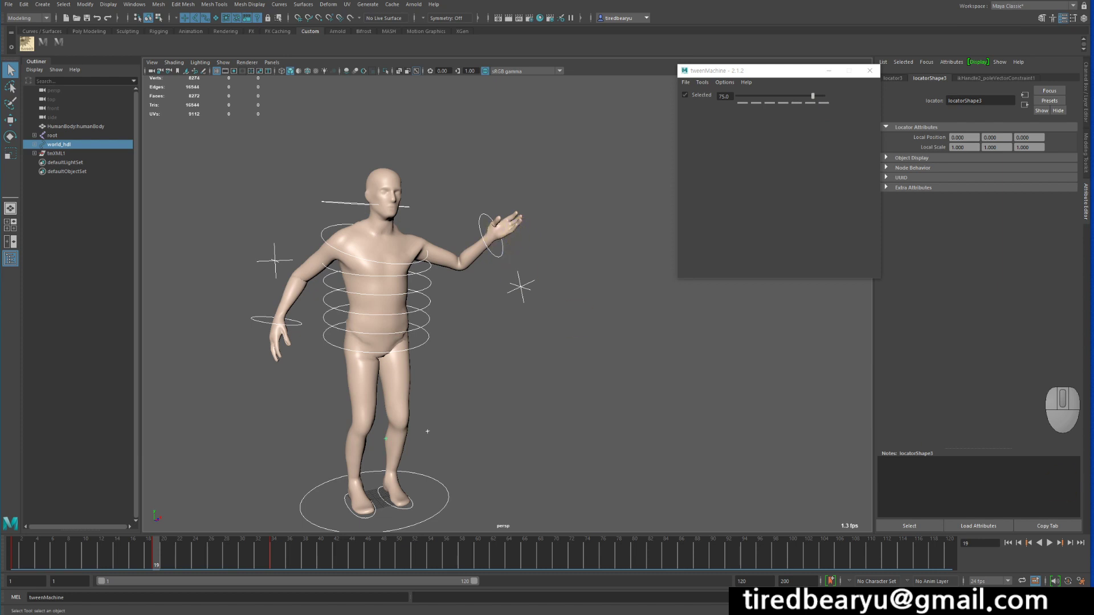
Play and scrub the animation from frame 1 to review the motion through the breakdown at frame 19.
left_click(1008, 544)
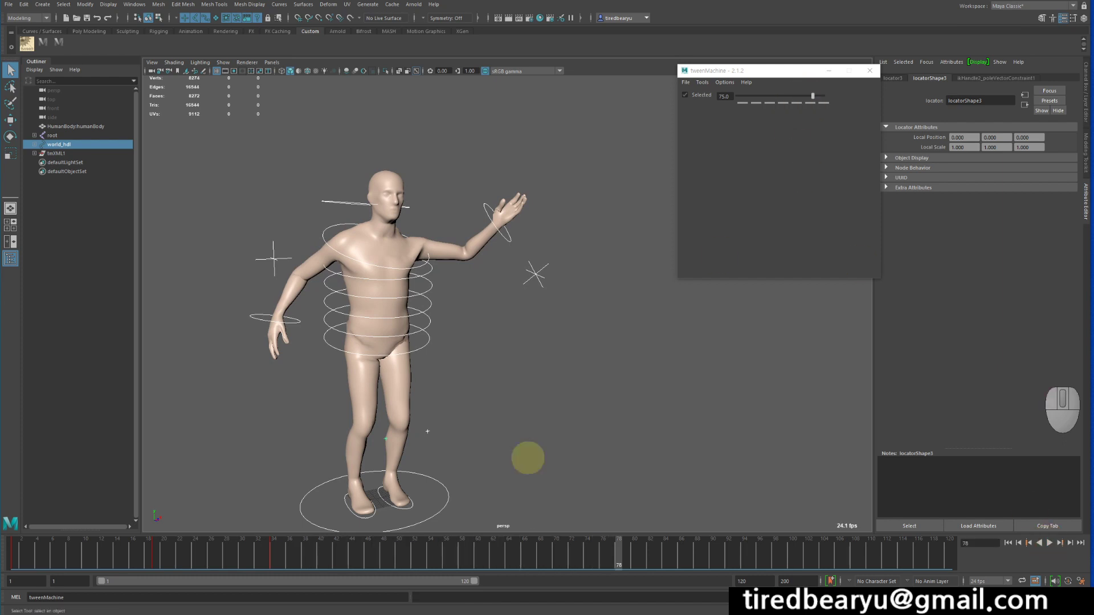
left_click(88, 552)
left_click_drag(89, 553, 14, 553)
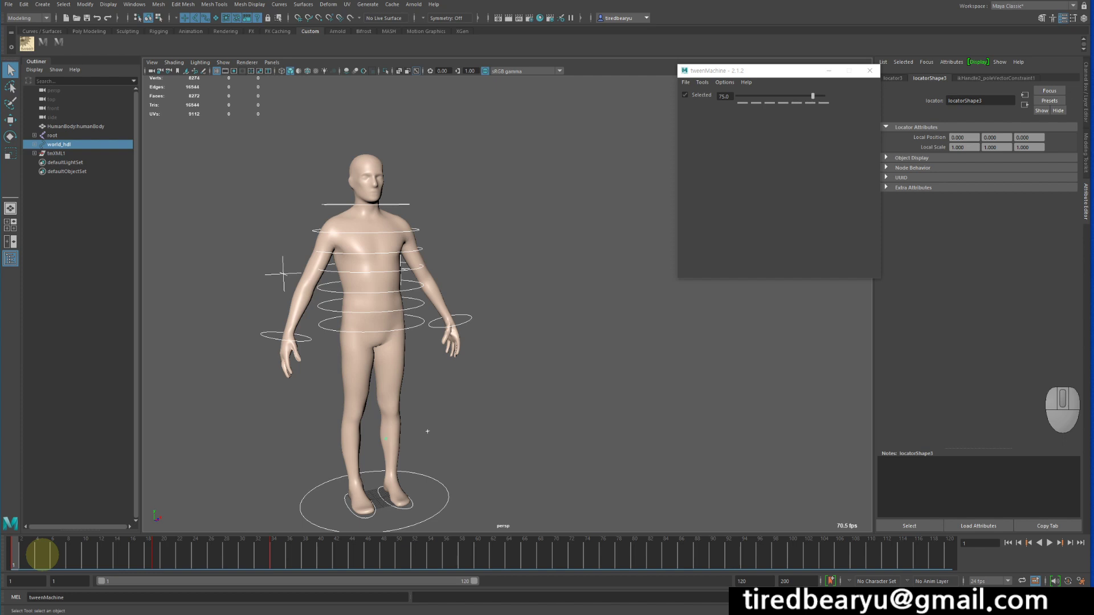
left_click_drag(42, 563, 13, 572)
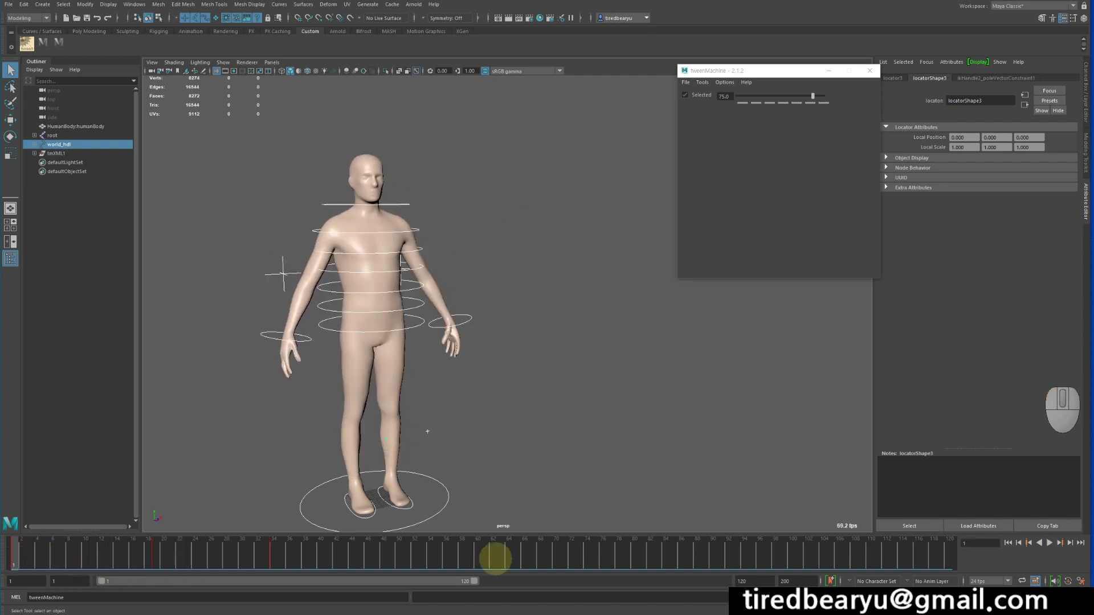
left_click(1049, 542)
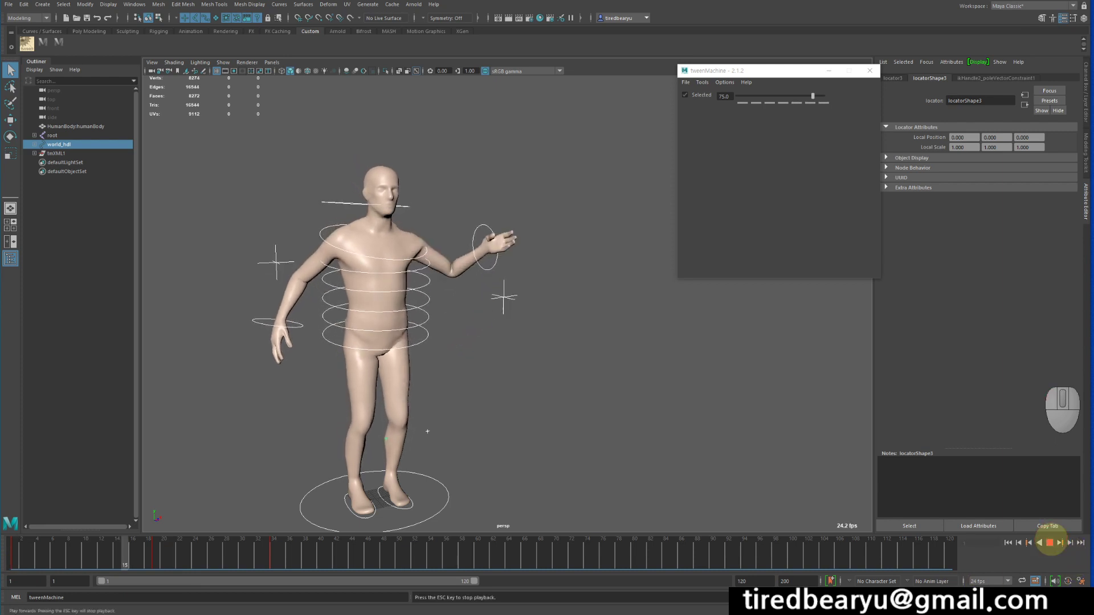
key("Escape")
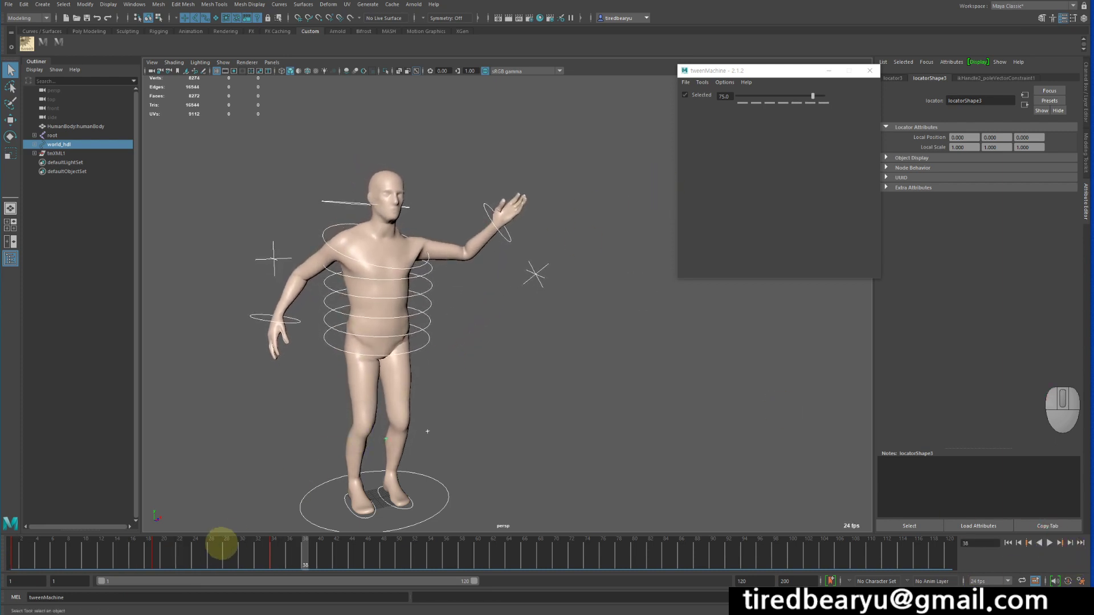
Return to frame 19, deselect the controls, and add a tweenMachine group named char01.
left_click(156, 564)
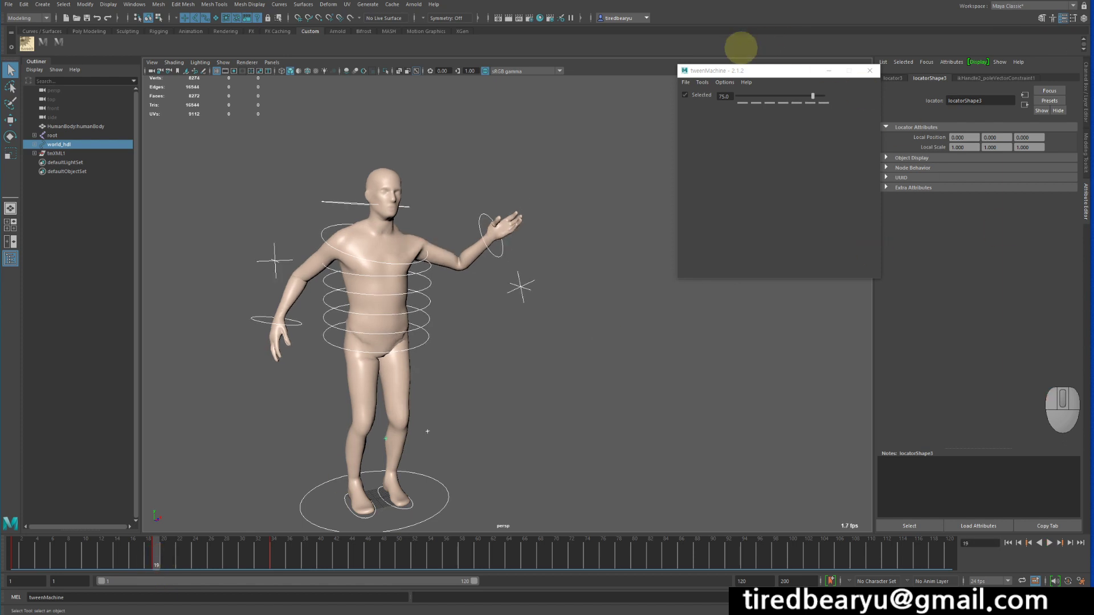
left_click(703, 82)
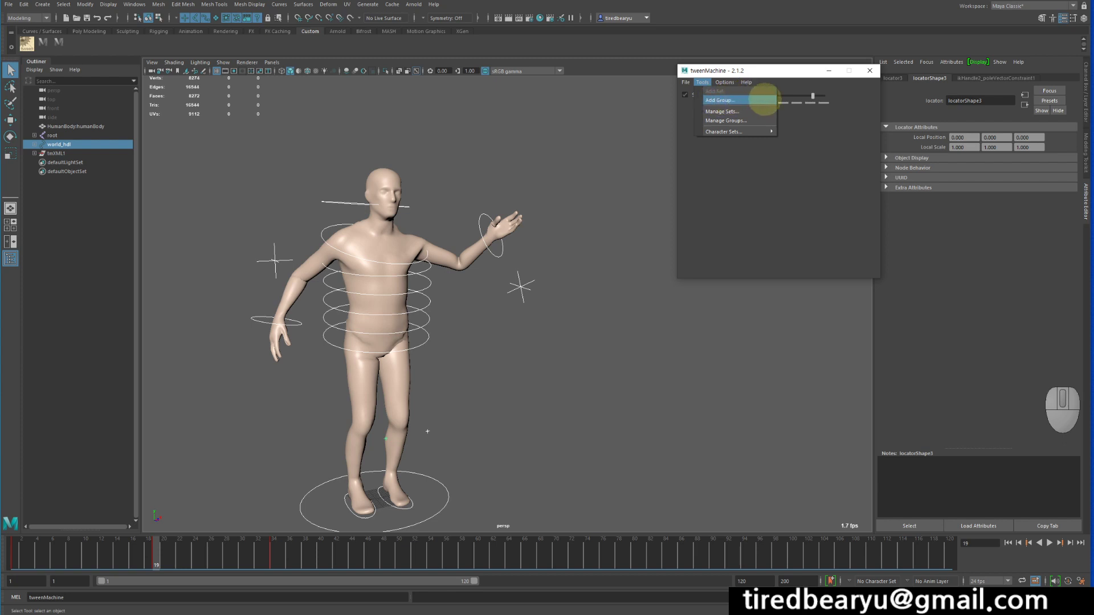
left_click(553, 109)
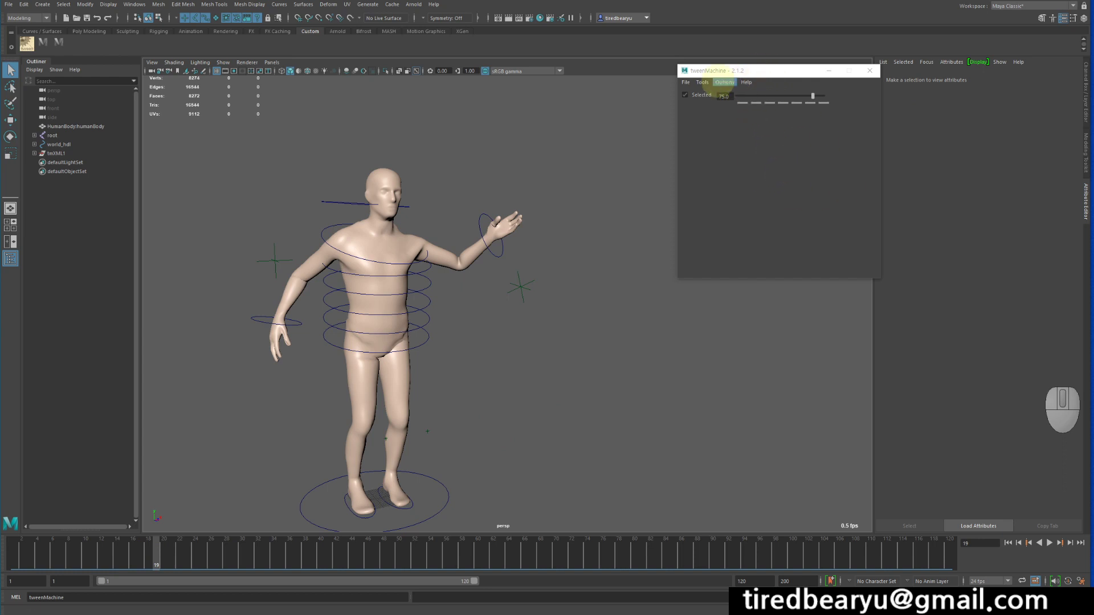
left_click(702, 83)
left_click(719, 100)
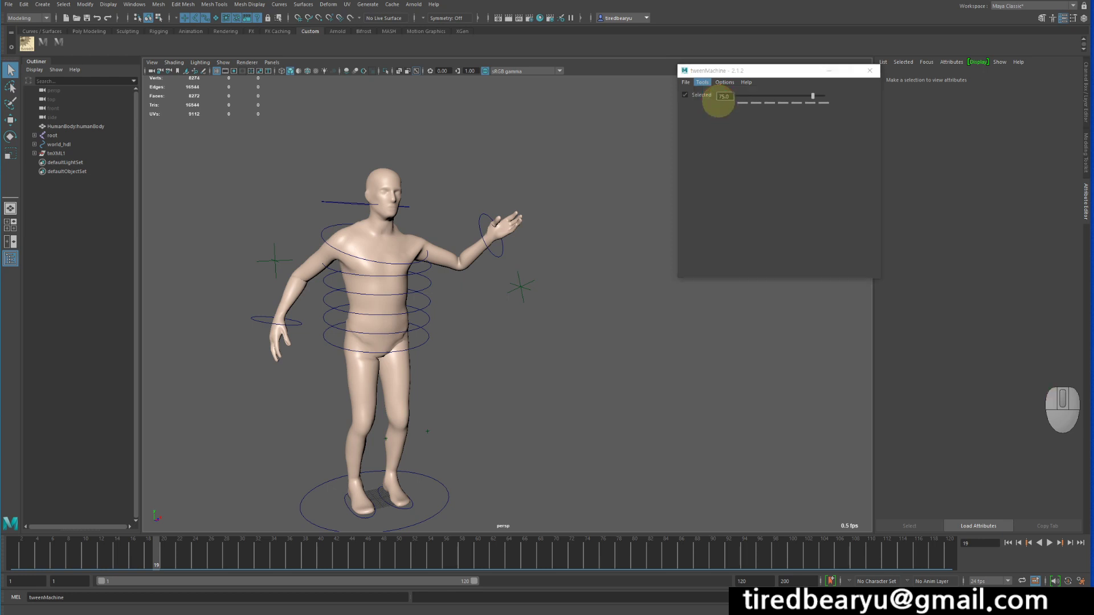
type("char01")
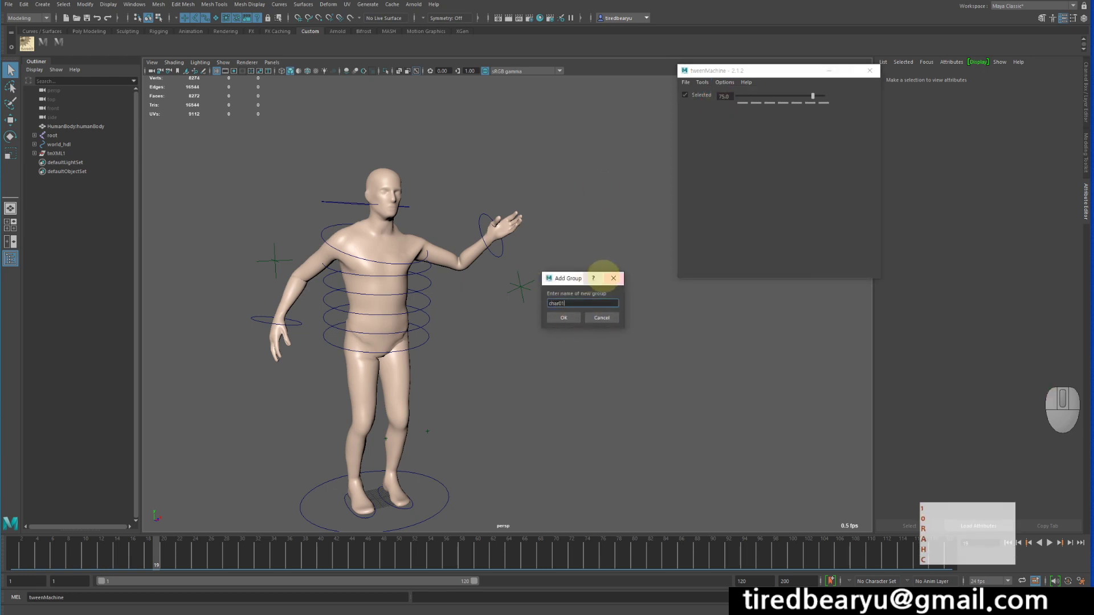
left_click(570, 322)
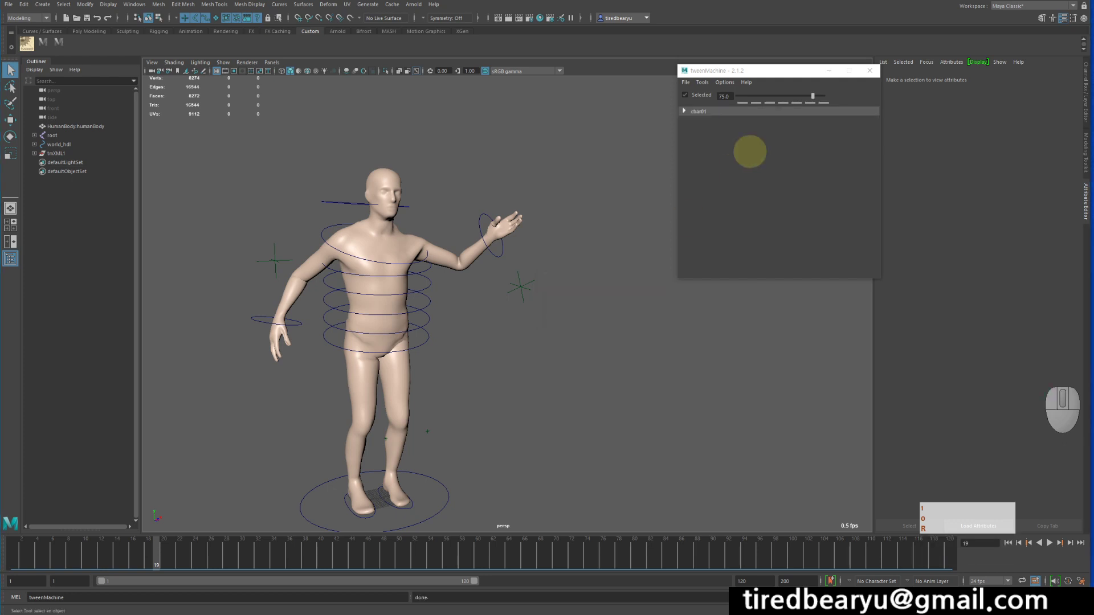
left_click(708, 112)
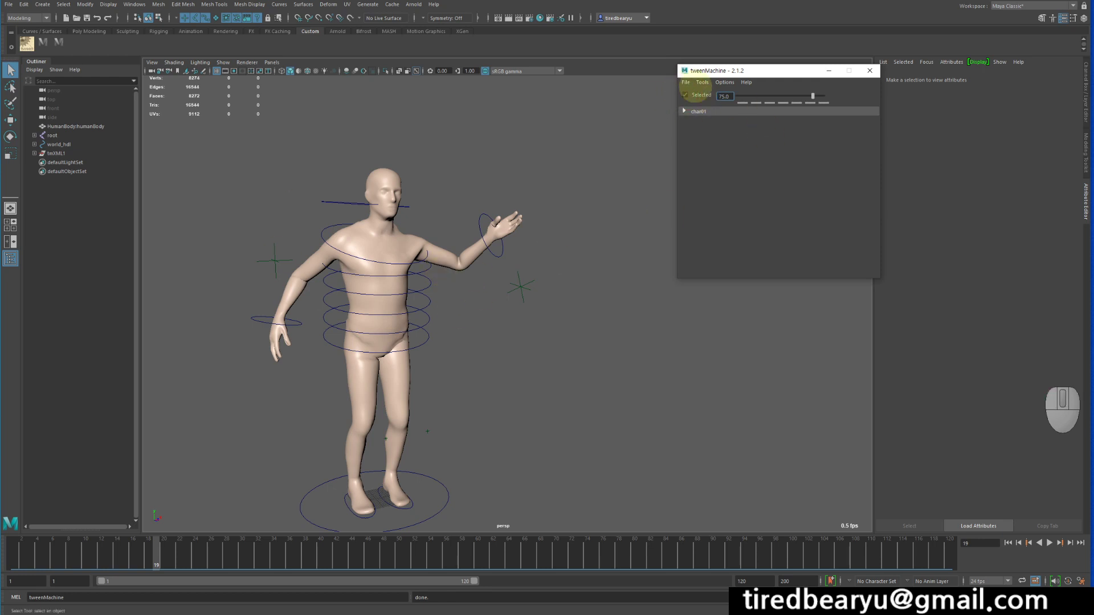
left_click(702, 82)
left_click(703, 82)
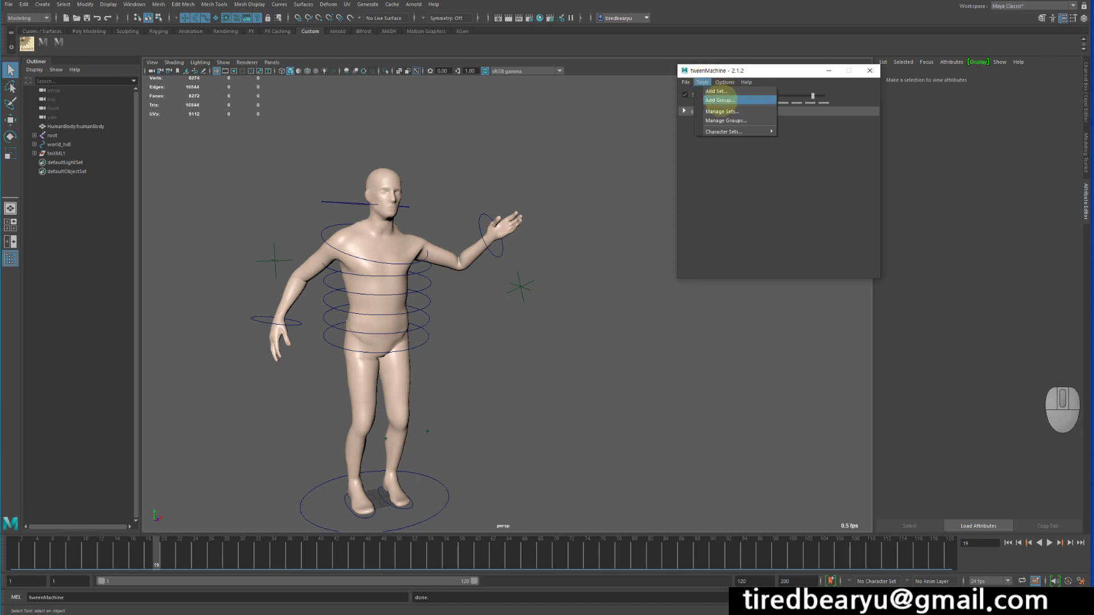
left_click(705, 163)
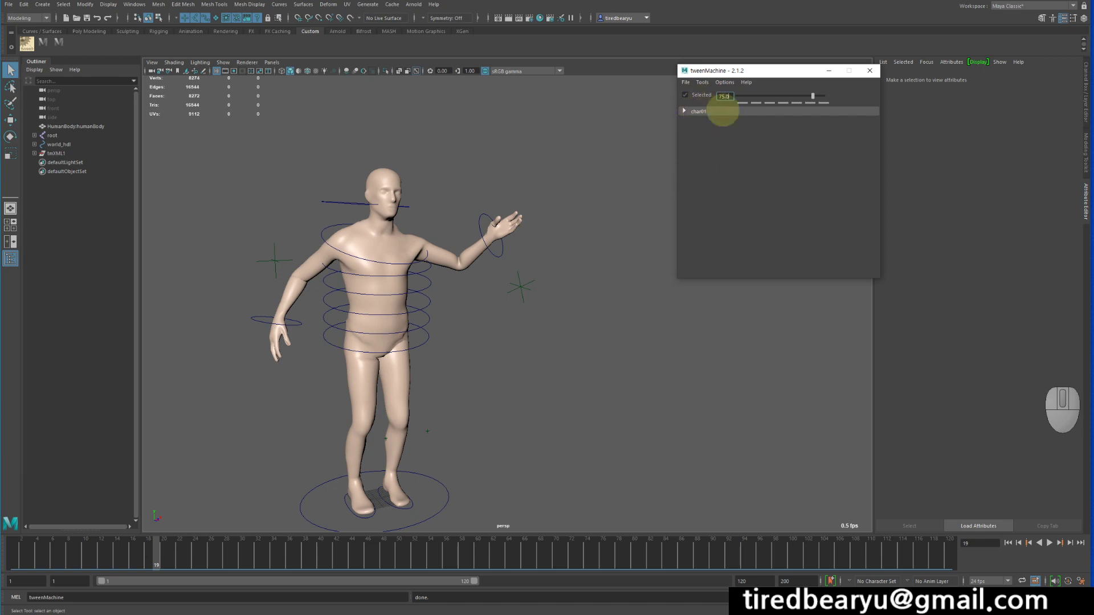
Add a tweenMachine set named all_control to the char01 group, containing all of the character's controls.
left_click(702, 83)
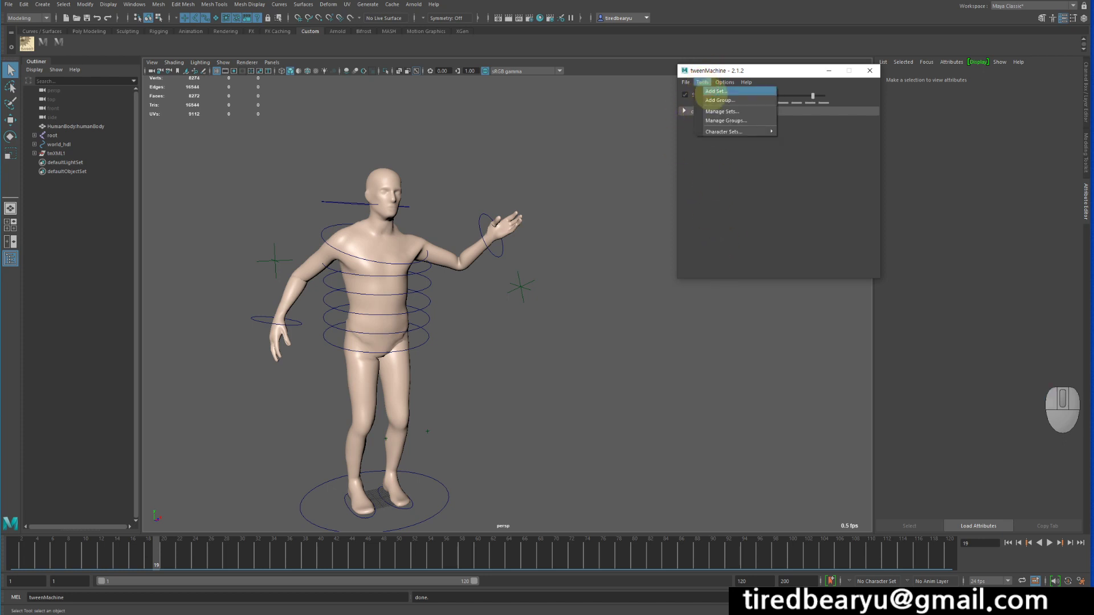
left_click(717, 91)
left_click(459, 210)
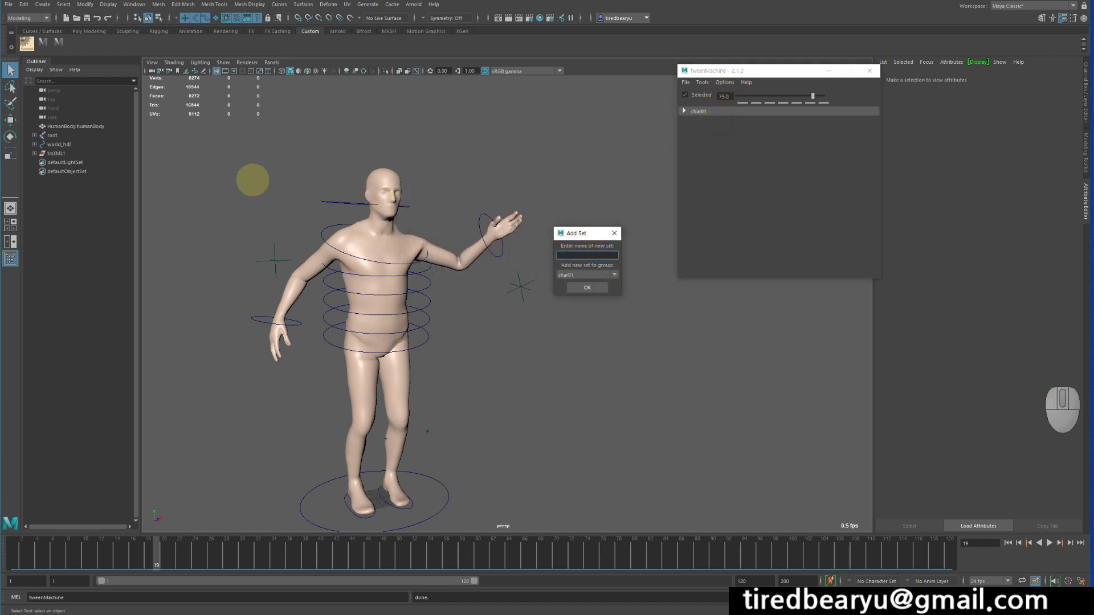
left_click_drag(211, 133, 521, 533)
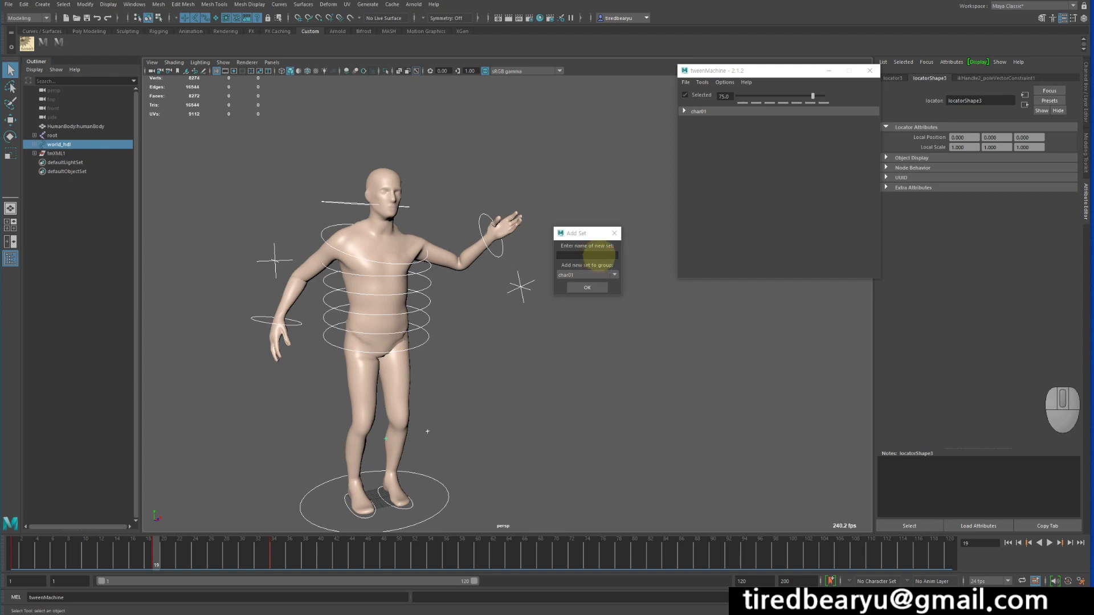
left_click(596, 255)
type("a")
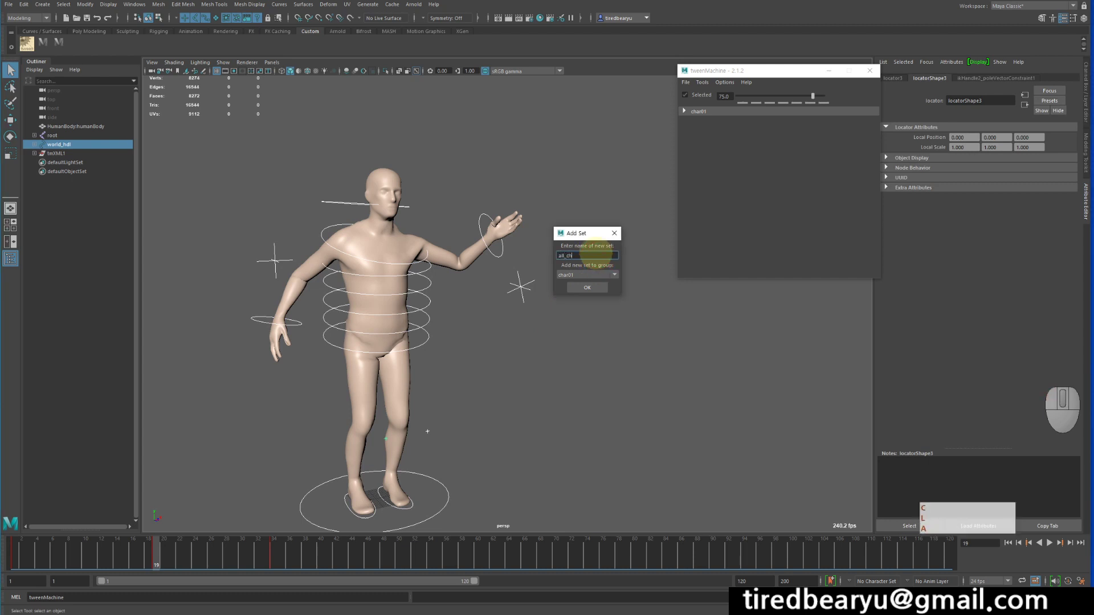
type("ll_control")
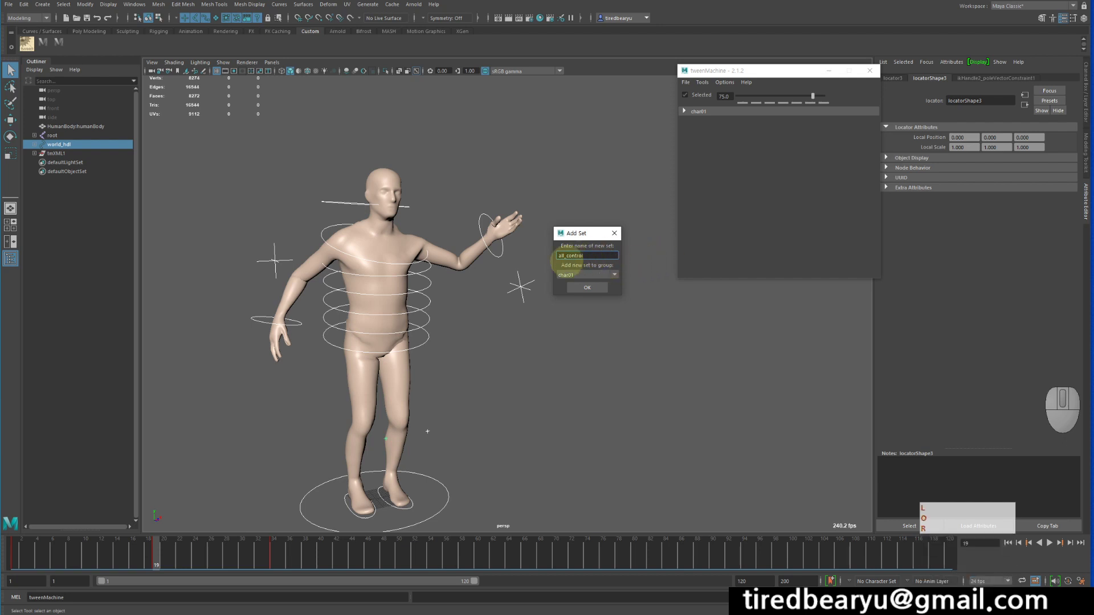
left_click_drag(232, 154, 632, 579)
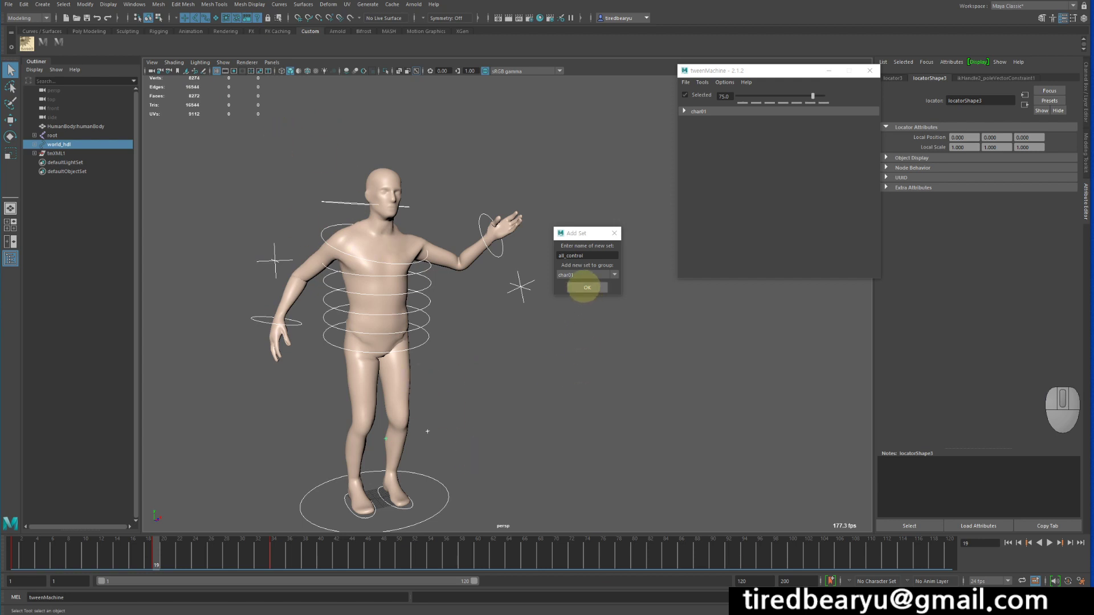
left_click(583, 286)
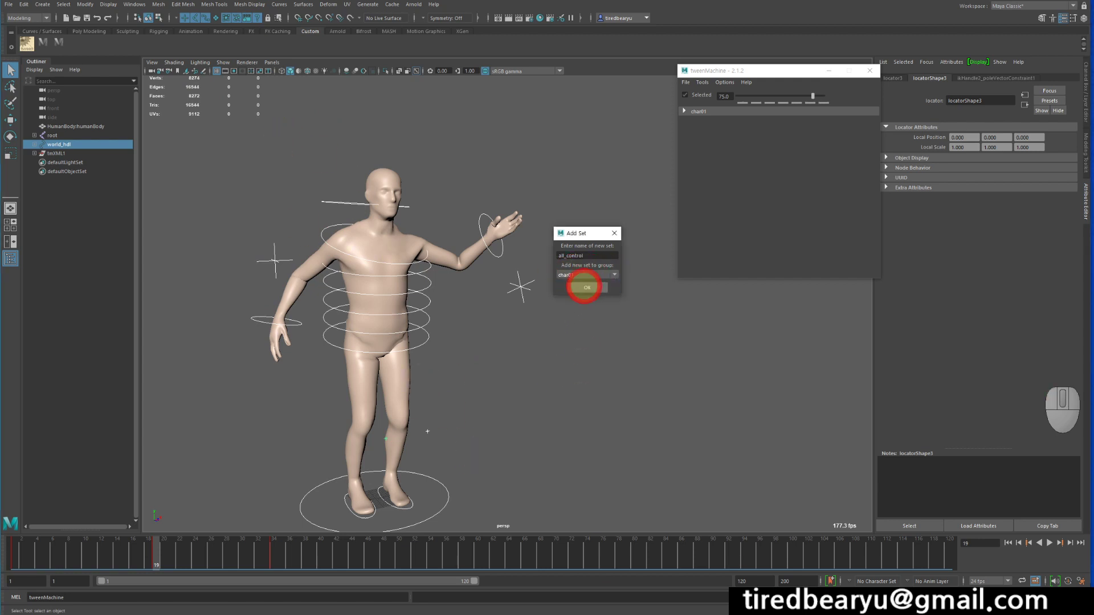
left_click(713, 154)
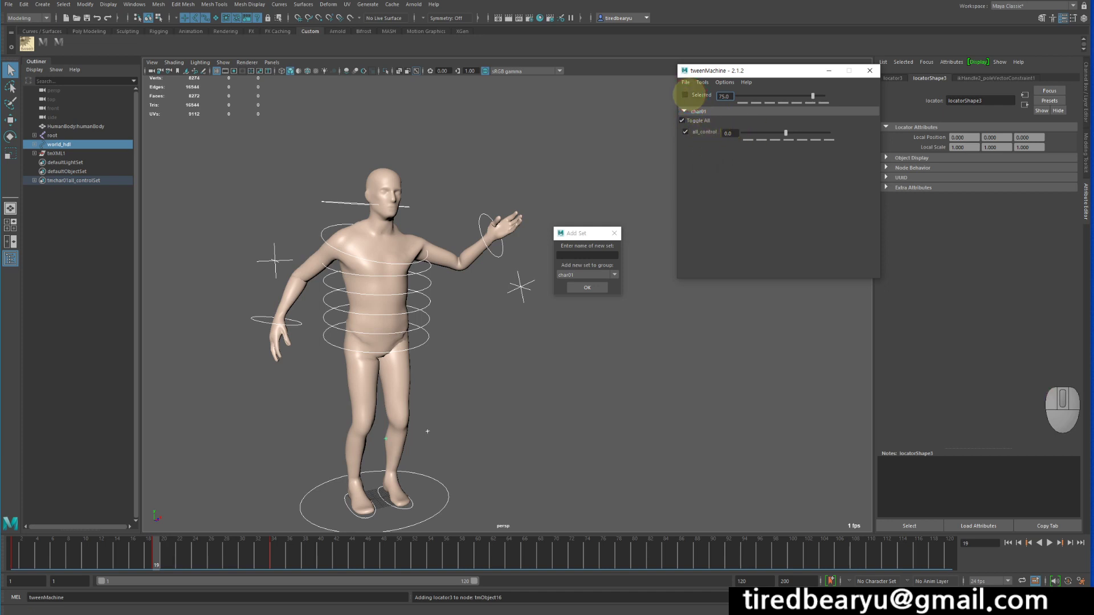
Add a set named L_arm to the char01 group from the character's left hand and elbow controls.
left_click(578, 108)
left_click_drag(466, 149, 581, 357)
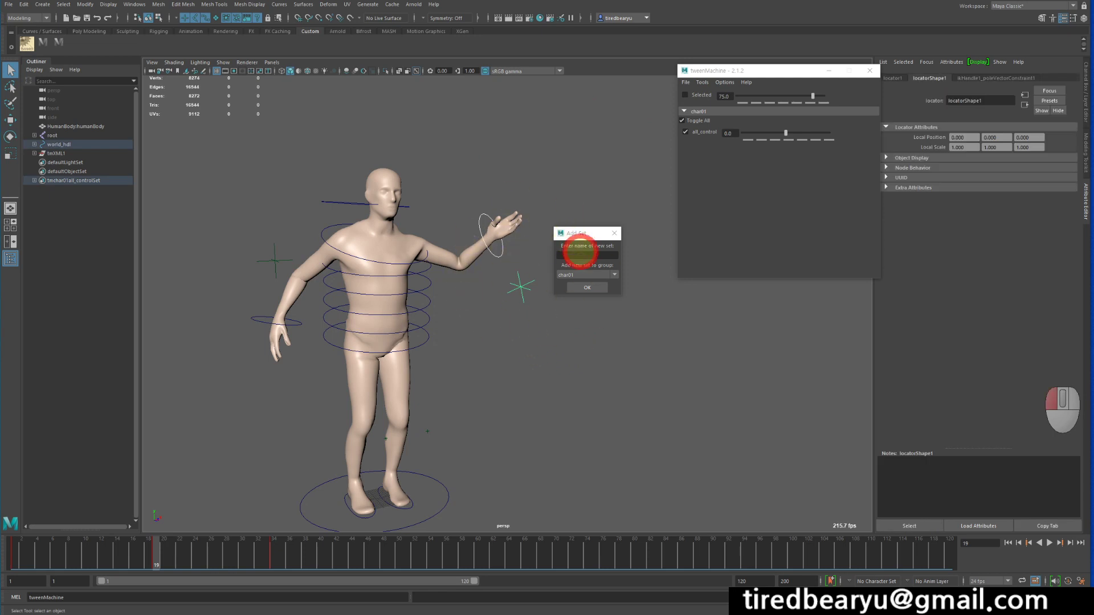
left_click(579, 254)
type("L")
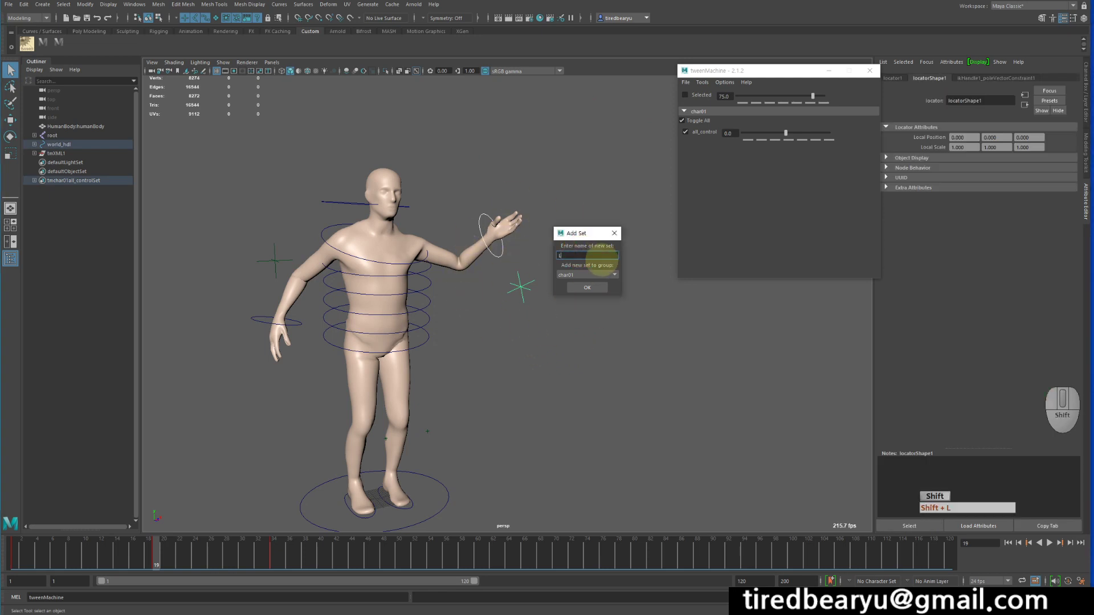
type("_arm")
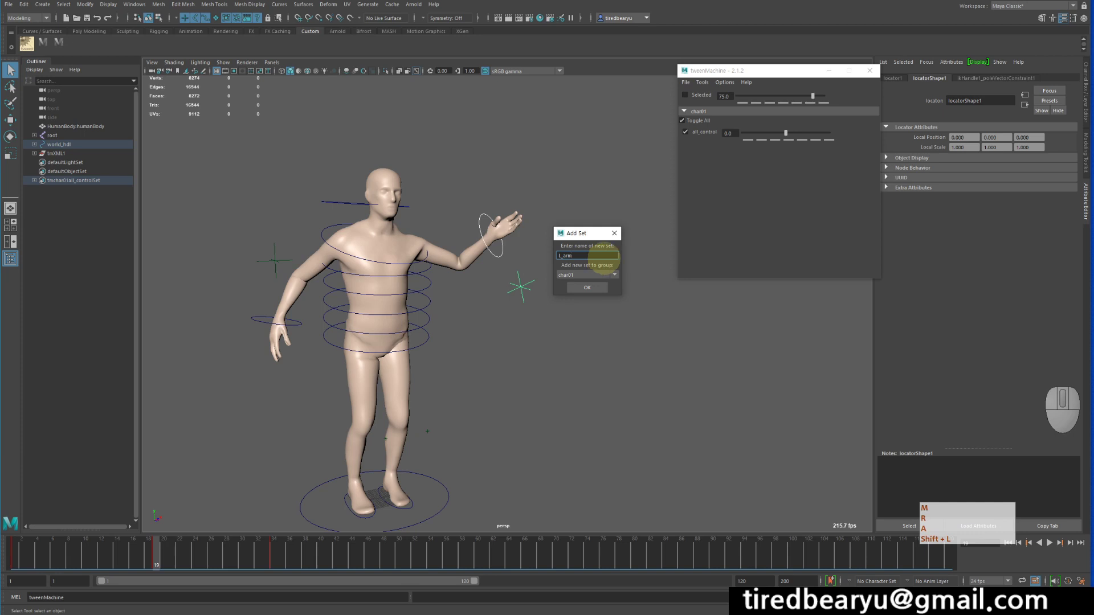
left_click(586, 287)
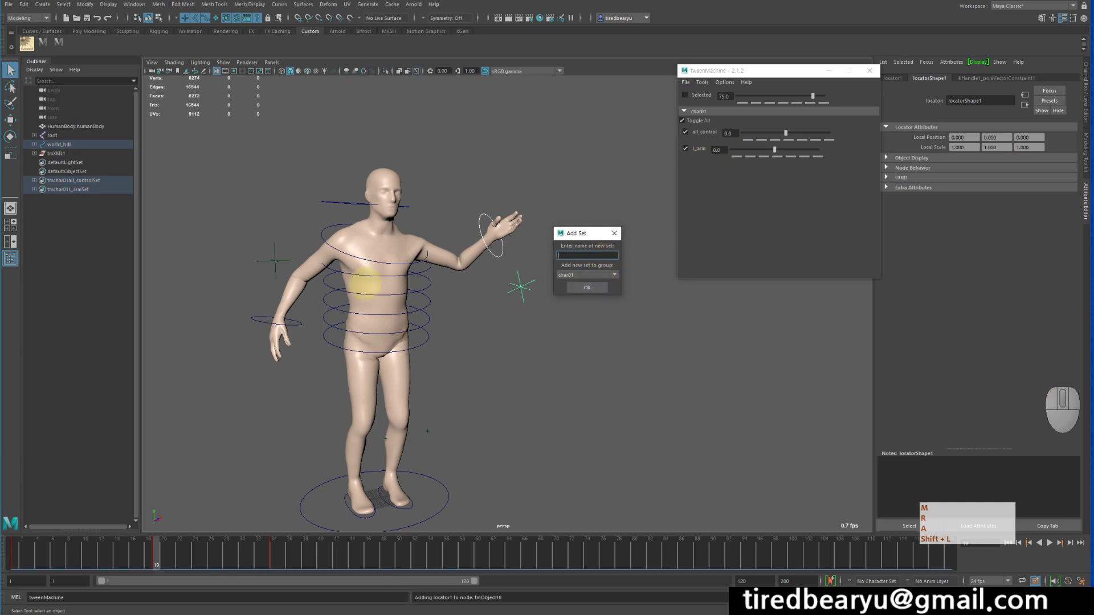
Add a set named r_arm to the char01 group from the right hand and elbow controls, and finish adding sets.
left_click_drag(224, 211, 284, 373)
left_click(586, 256)
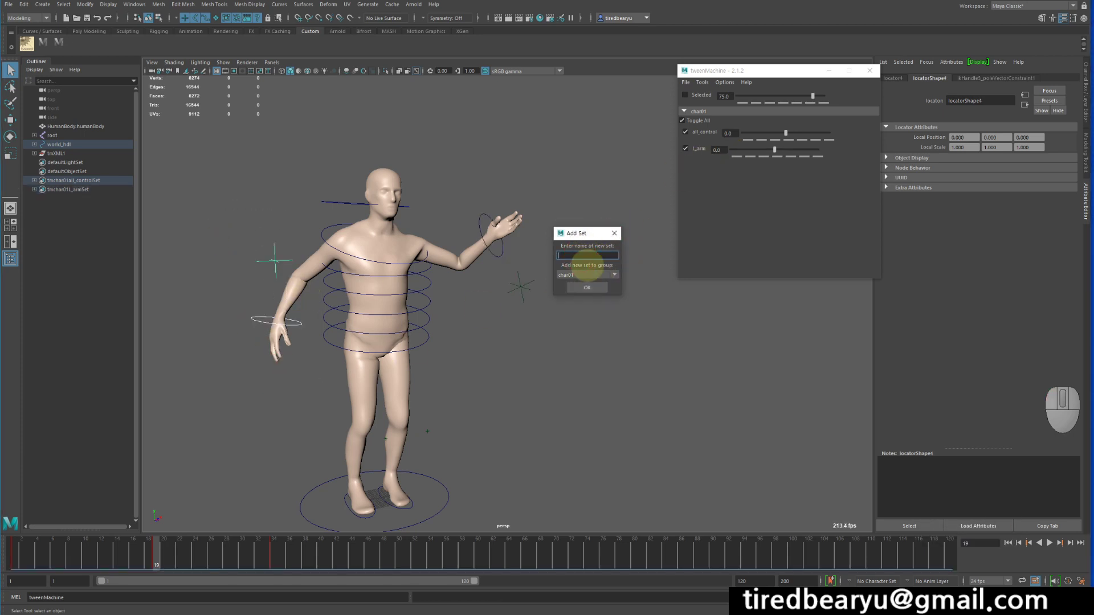
type("r_arm")
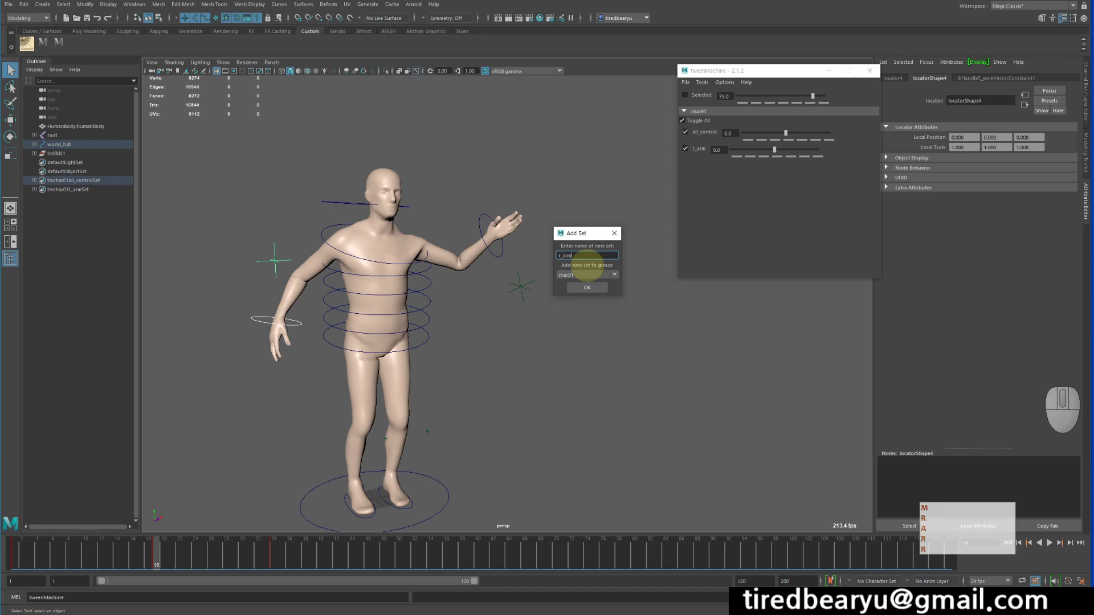
left_click(596, 287)
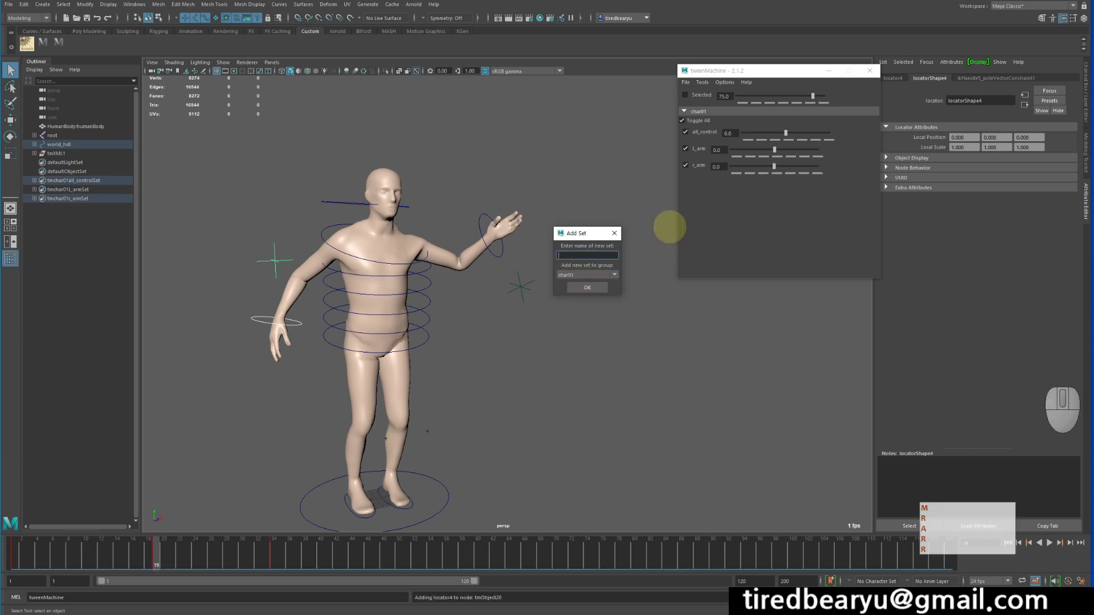
left_click(731, 216)
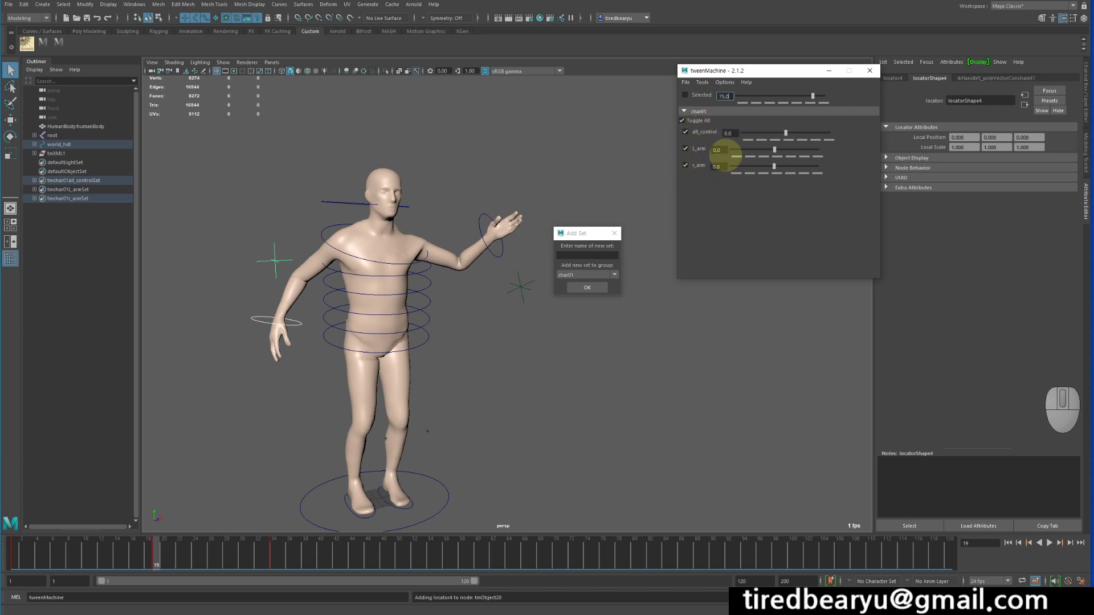
left_click(613, 233)
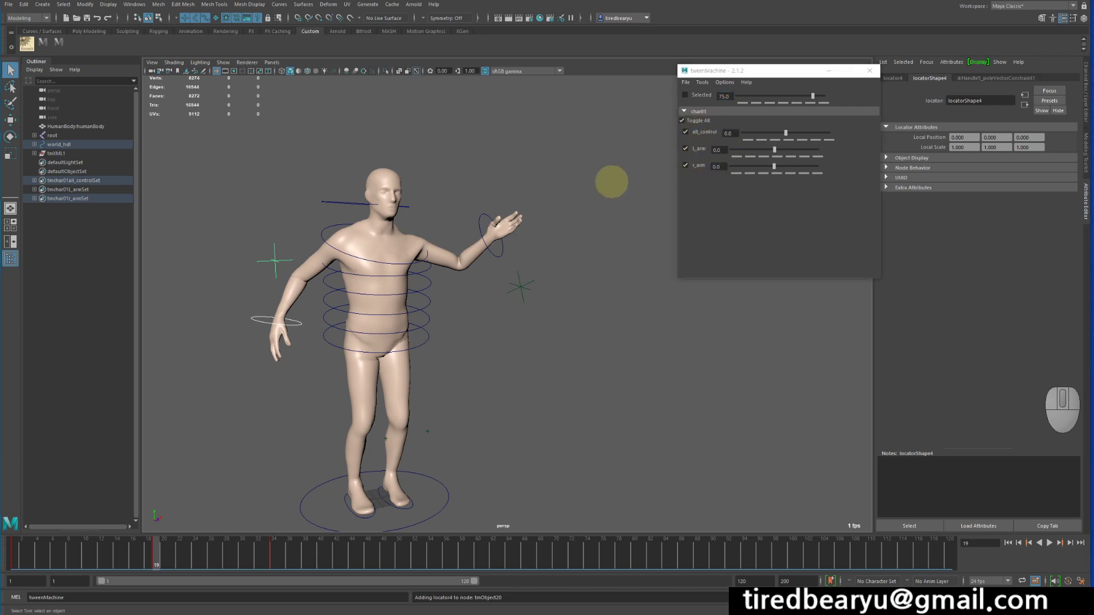
Enabling only the arm set being adjusted, set the frame 19 breakdown to about 84.1 for L_arm and about -81.0 for r_arm.
left_click(636, 129)
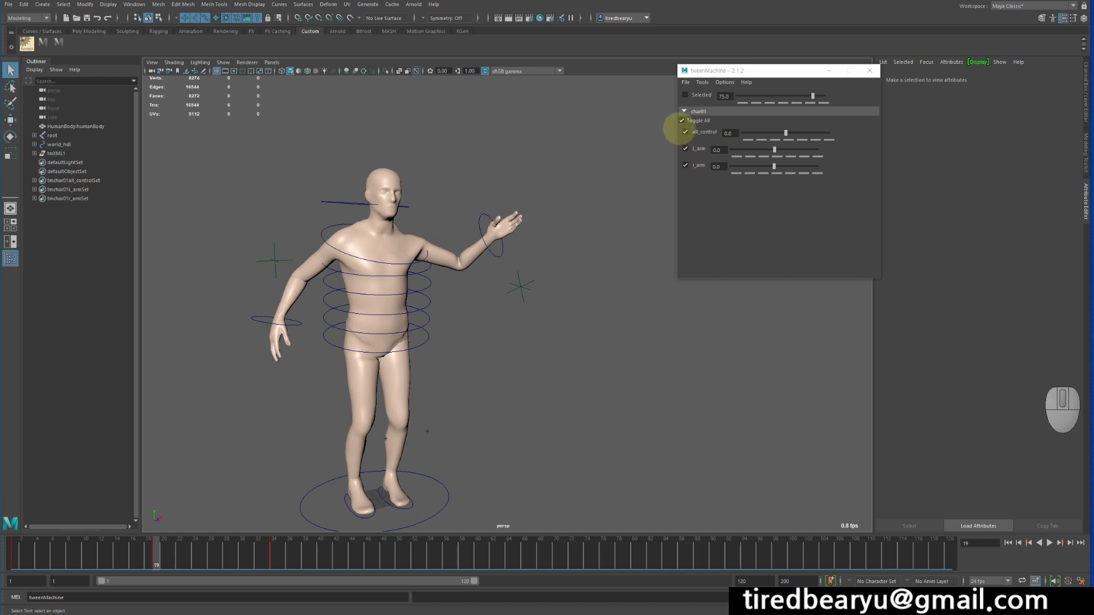
left_click(686, 132)
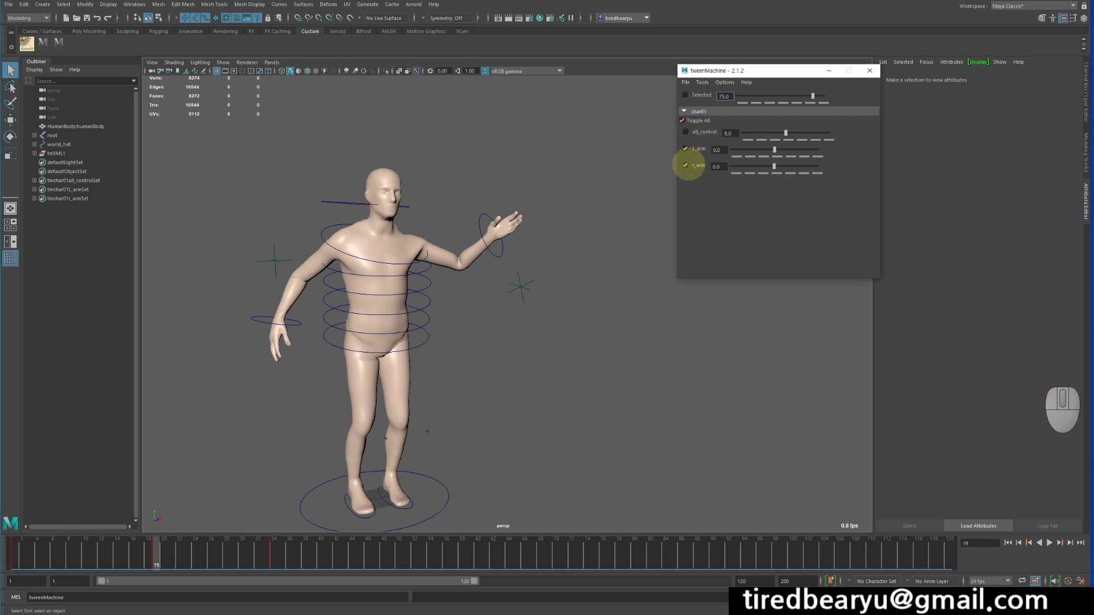
left_click(686, 165)
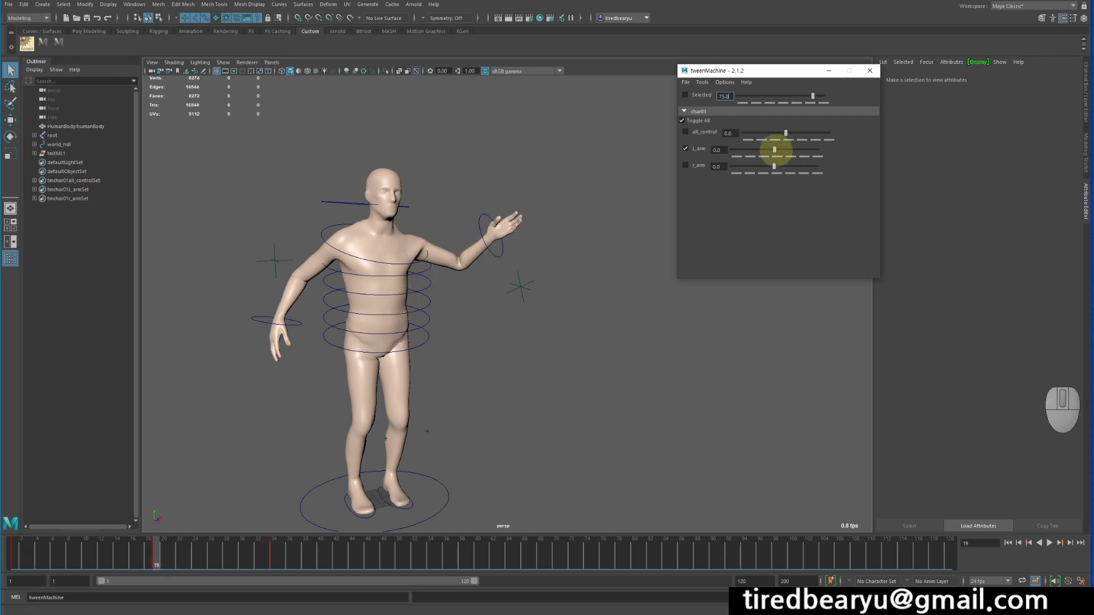
left_click_drag(775, 150, 811, 150)
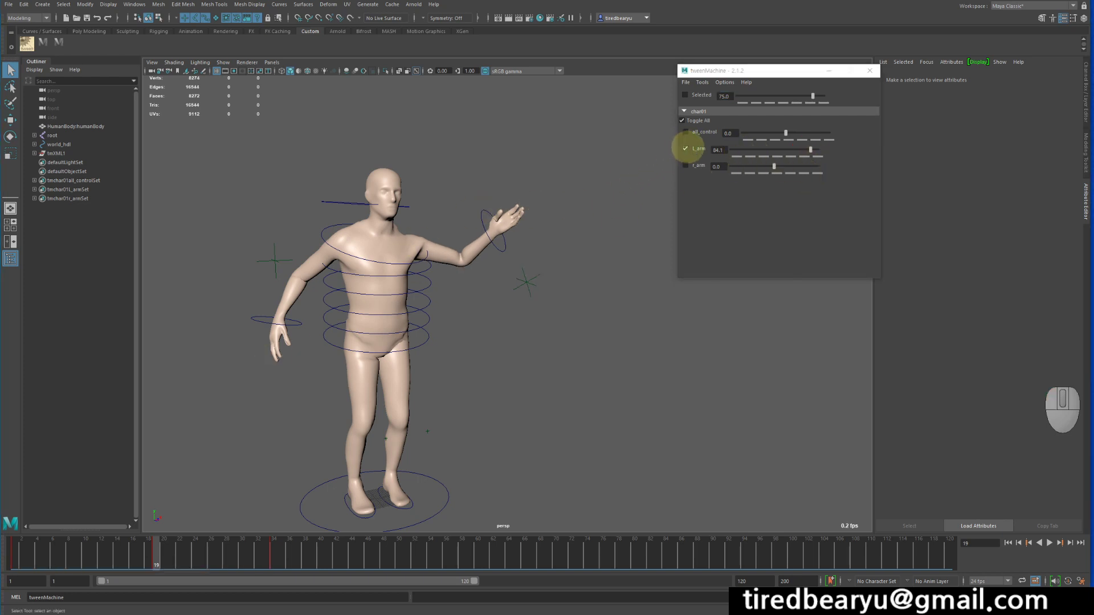
left_click(688, 148)
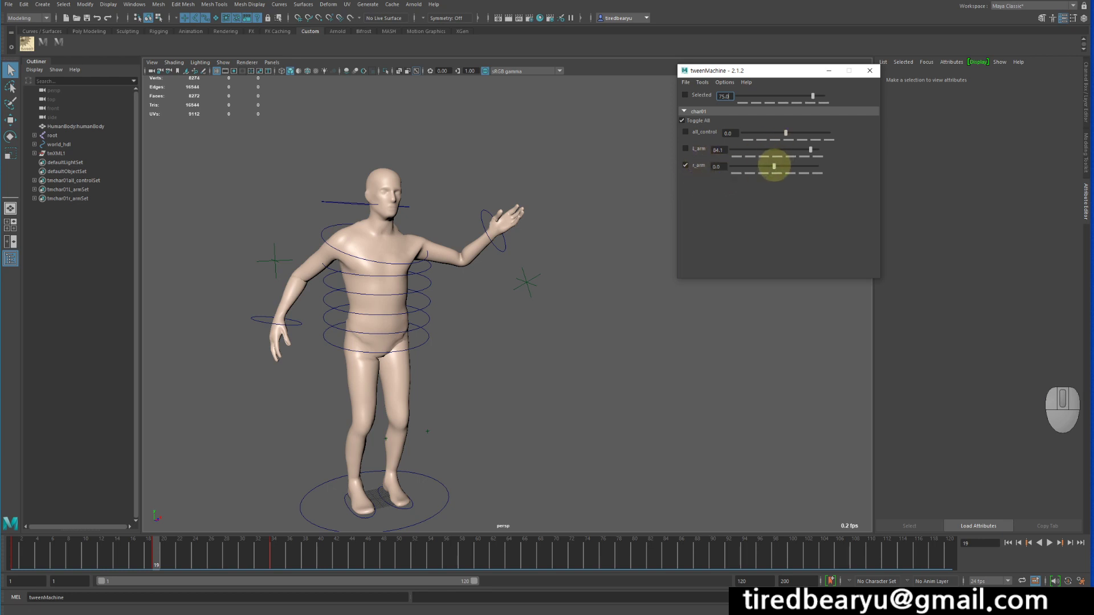
left_click_drag(773, 166, 739, 167)
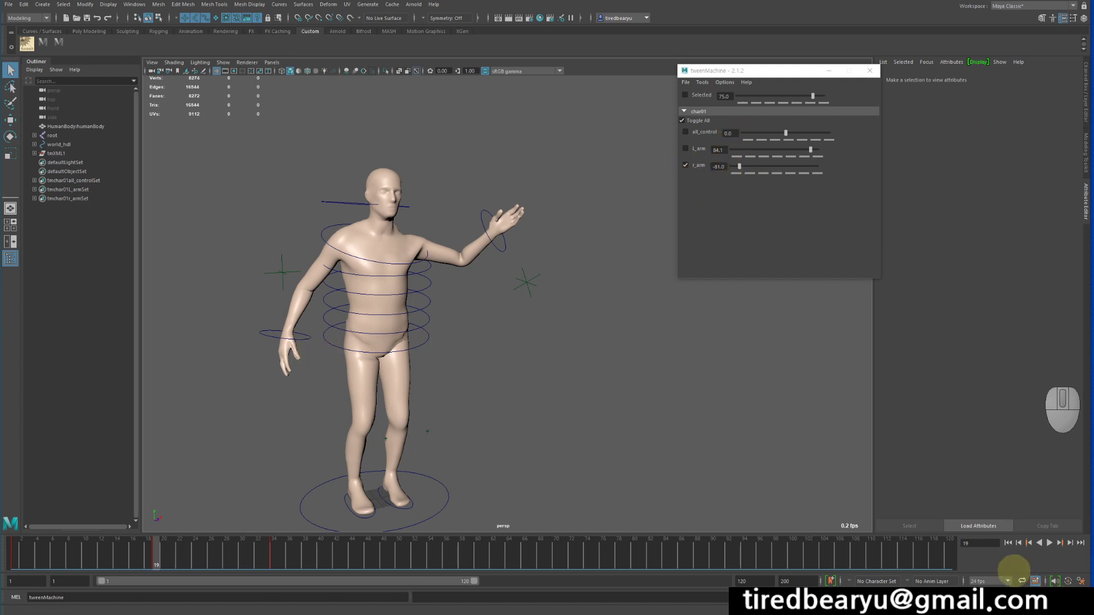
Play the animation from frame 1 and scrub back to the start to review the separate arm breakdowns.
left_click(1007, 543)
left_click(1049, 543)
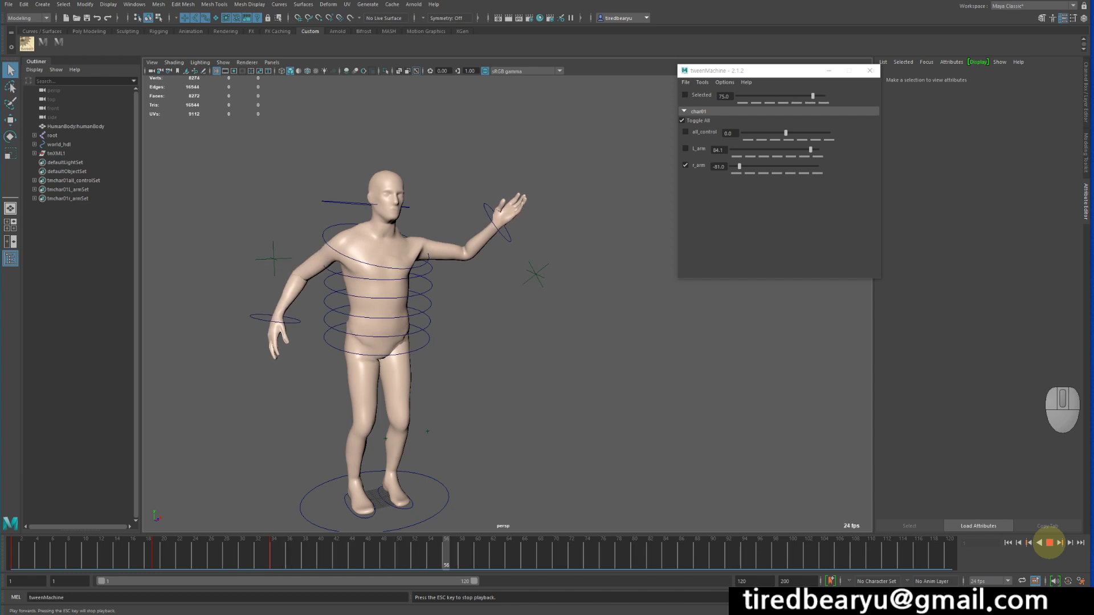
left_click(1049, 543)
left_click_drag(155, 549, 2, 547)
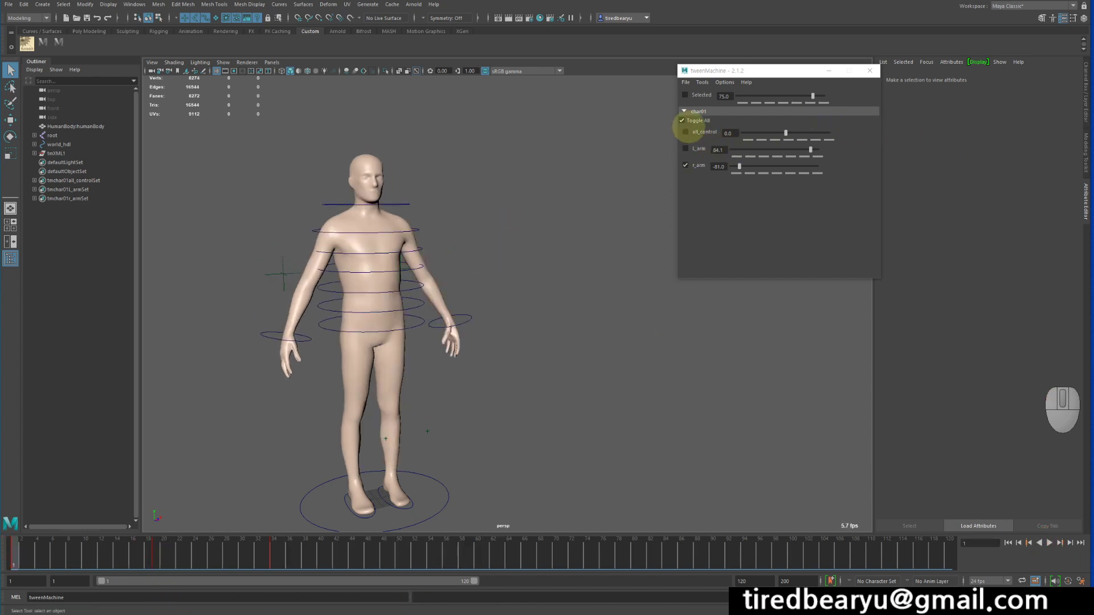
Enable the all_control and L_arm sets in the char01 group again.
left_click(685, 132)
left_click(685, 149)
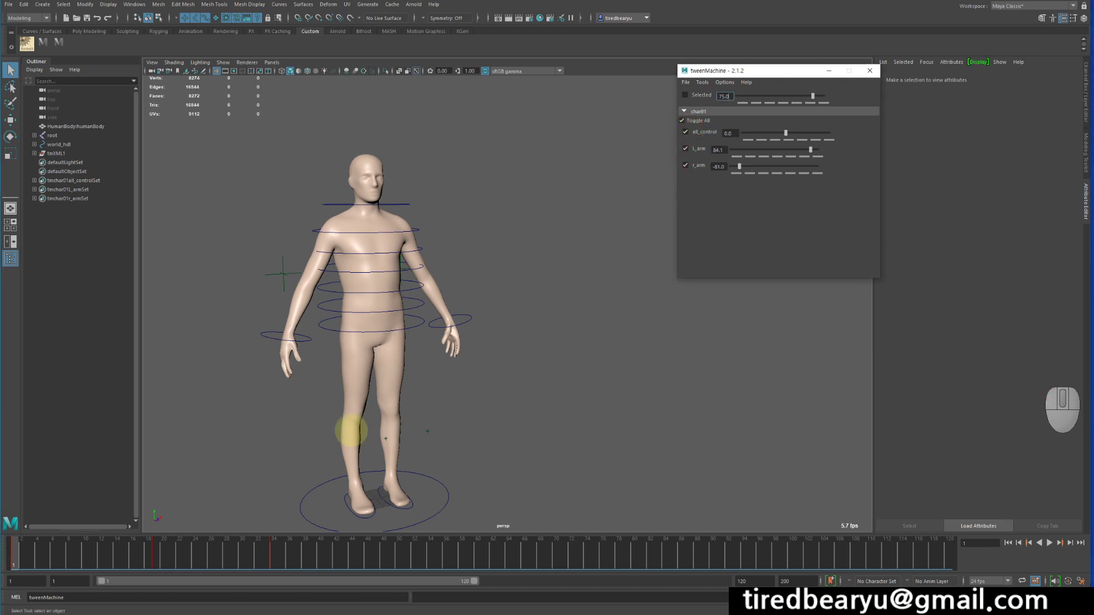
At frame 19, set the all_control breakdown of the char01 group to about 84.1.
left_click(155, 555)
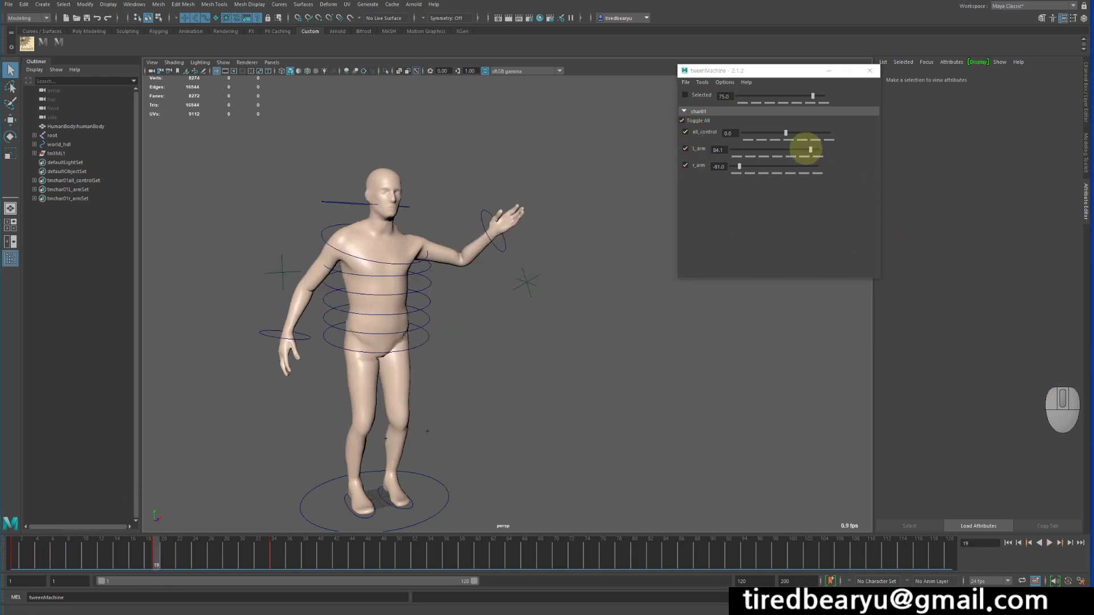
left_click(802, 132)
left_click_drag(820, 132, 822, 133)
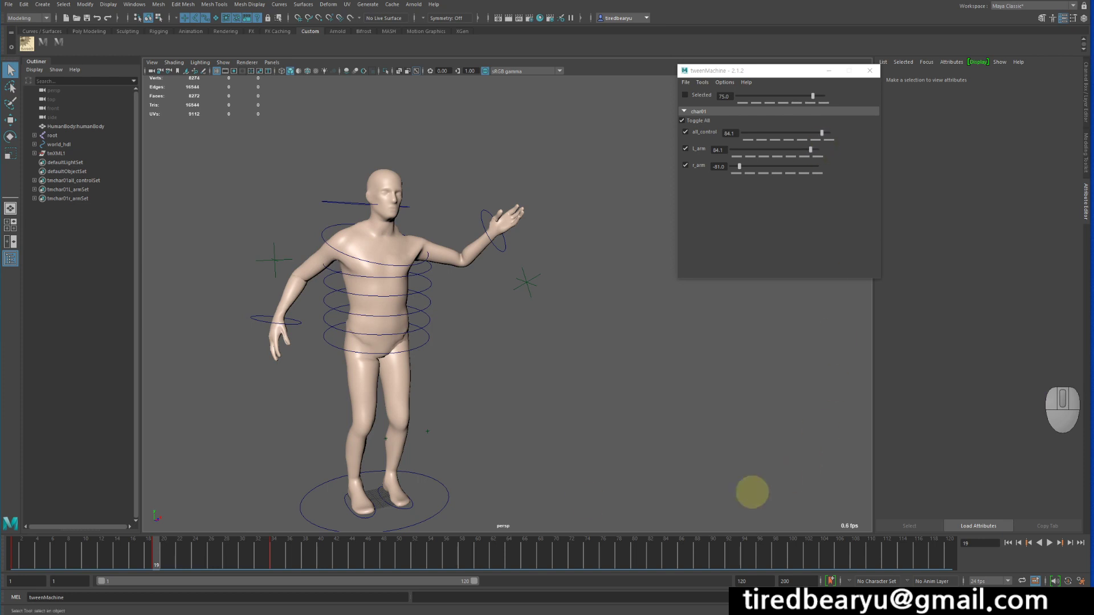
Play the animation from frame 1 to review the all_control breakdown.
left_click(57, 555)
left_click_drag(57, 555, 4, 555)
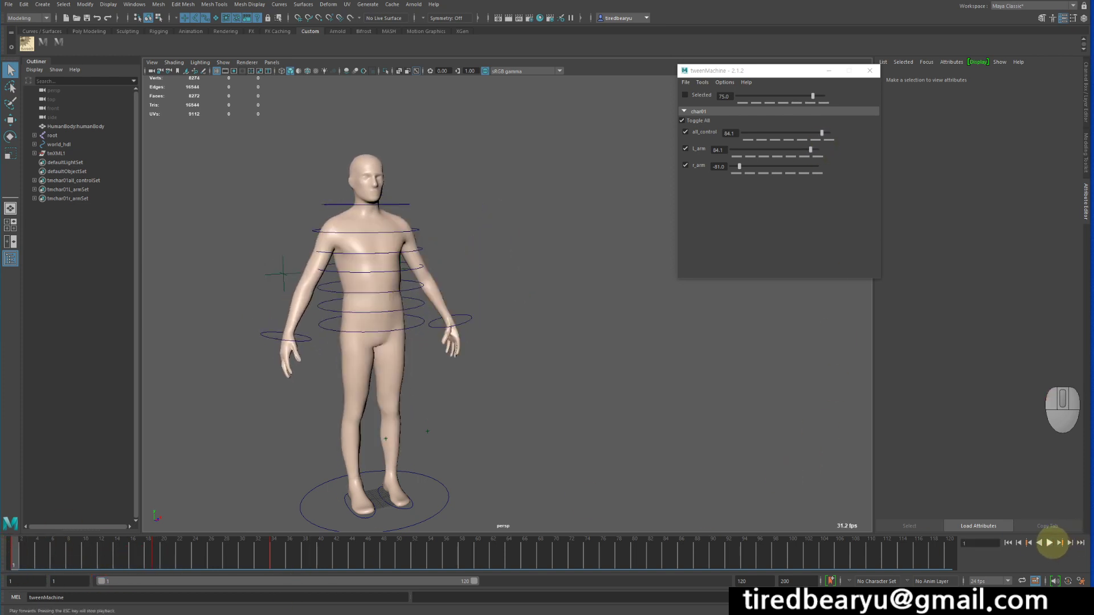
left_click(1049, 542)
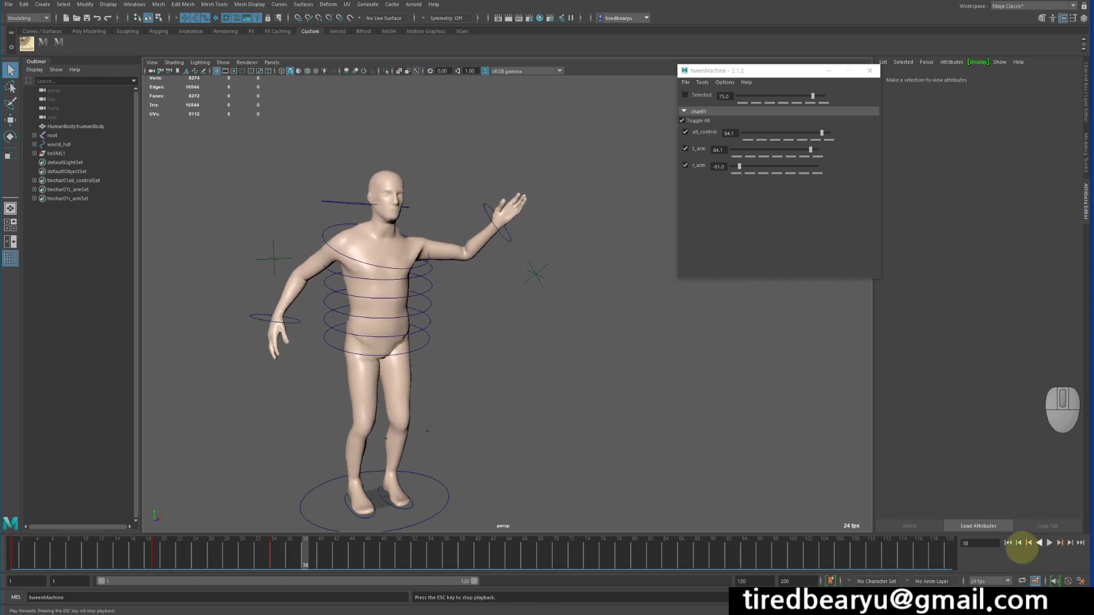
Return to frame 19 and set the breakdown to about 59 for L_arm and about -79.9 for r_arm.
left_click_drag(232, 556, 156, 563)
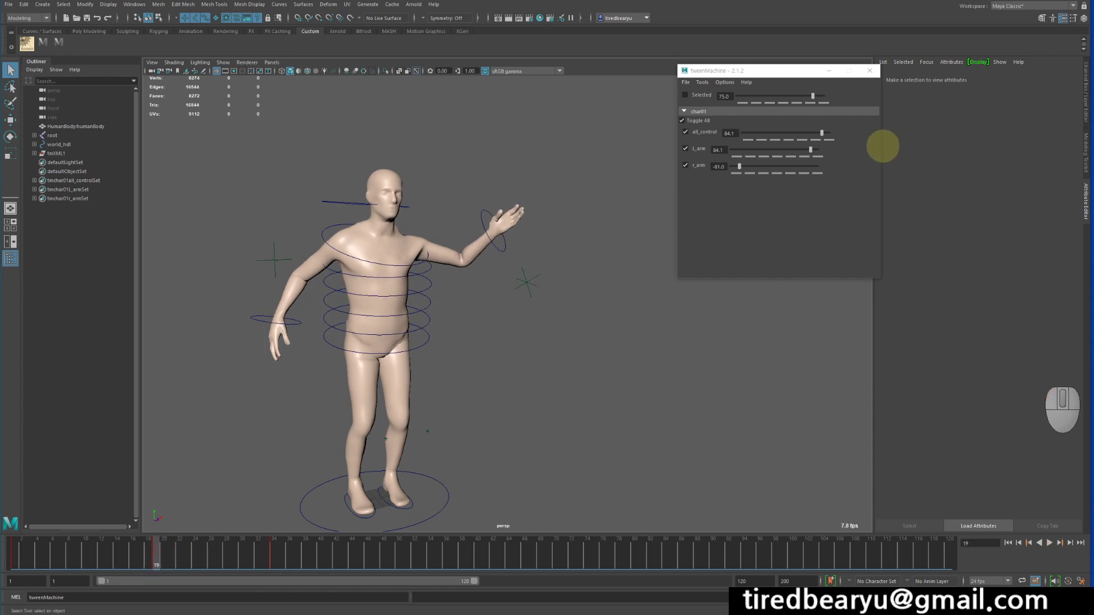
left_click_drag(806, 150, 800, 149)
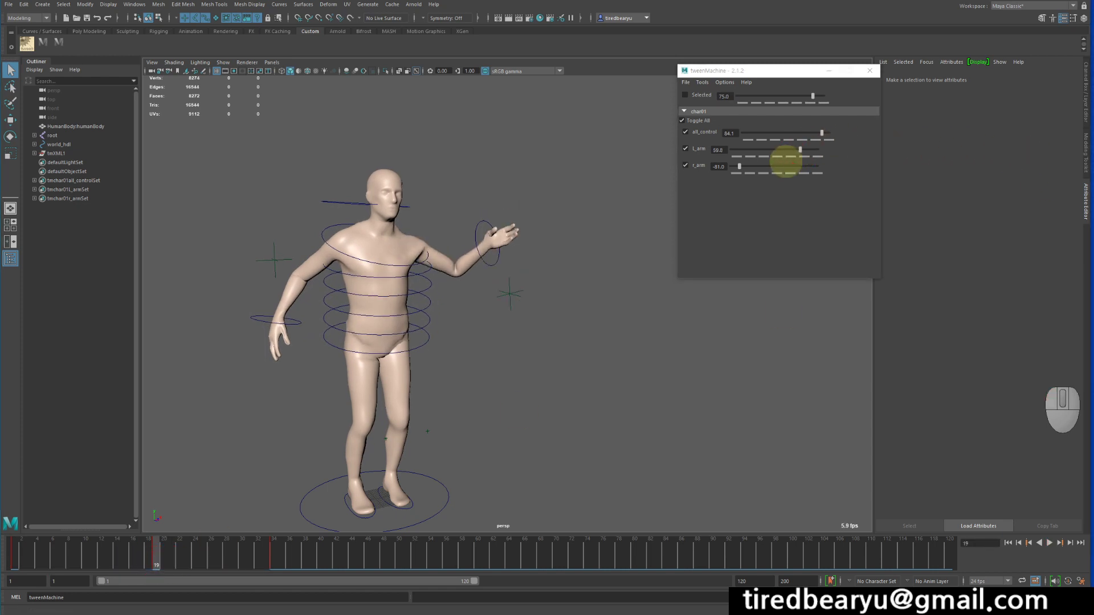
mouse_move(739, 166)
left_mouse_down()
mouse_move(801, 166)
mouse_move(739, 167)
left_mouse_up()
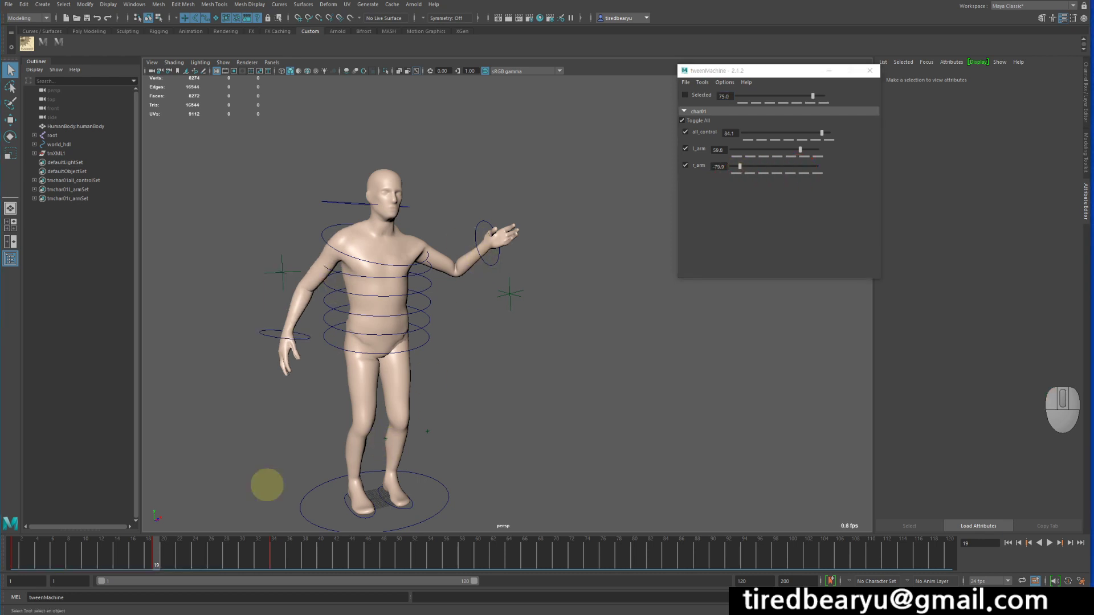
Play the animation from frame 1 and scrub back to the start to review both adjusted arm breakdowns.
left_click(8, 561)
left_click(1049, 542)
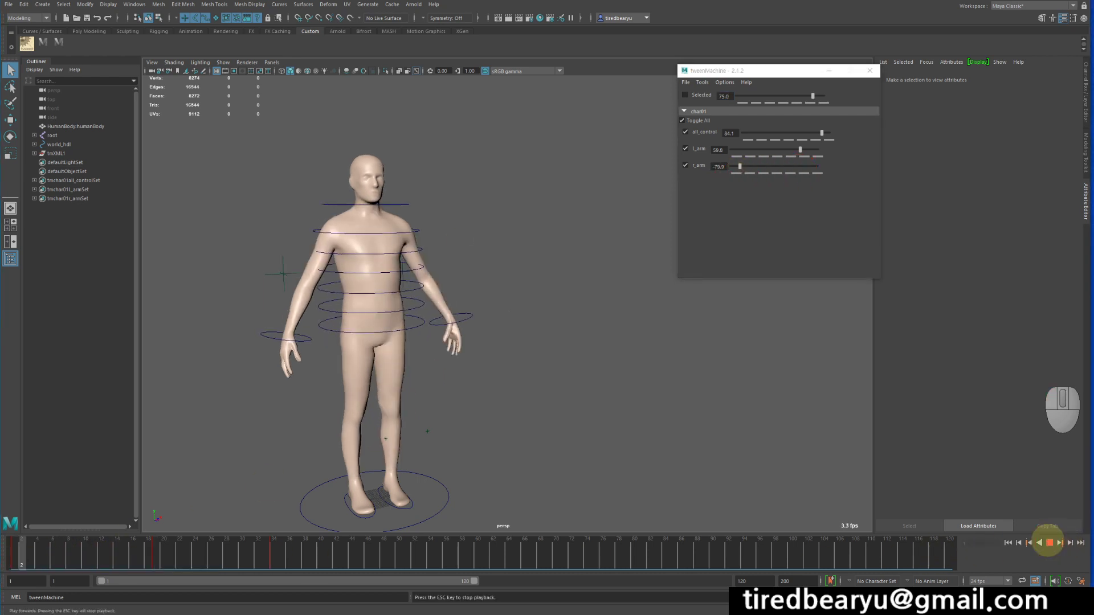
left_click(1049, 543)
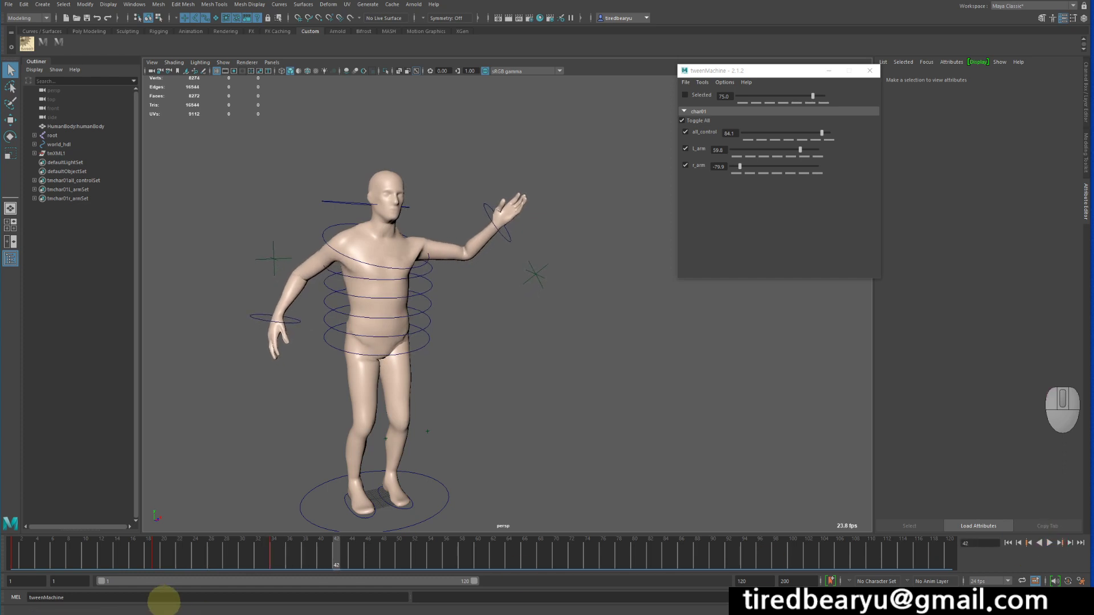
left_click(116, 553)
left_click_drag(102, 551, 2, 548)
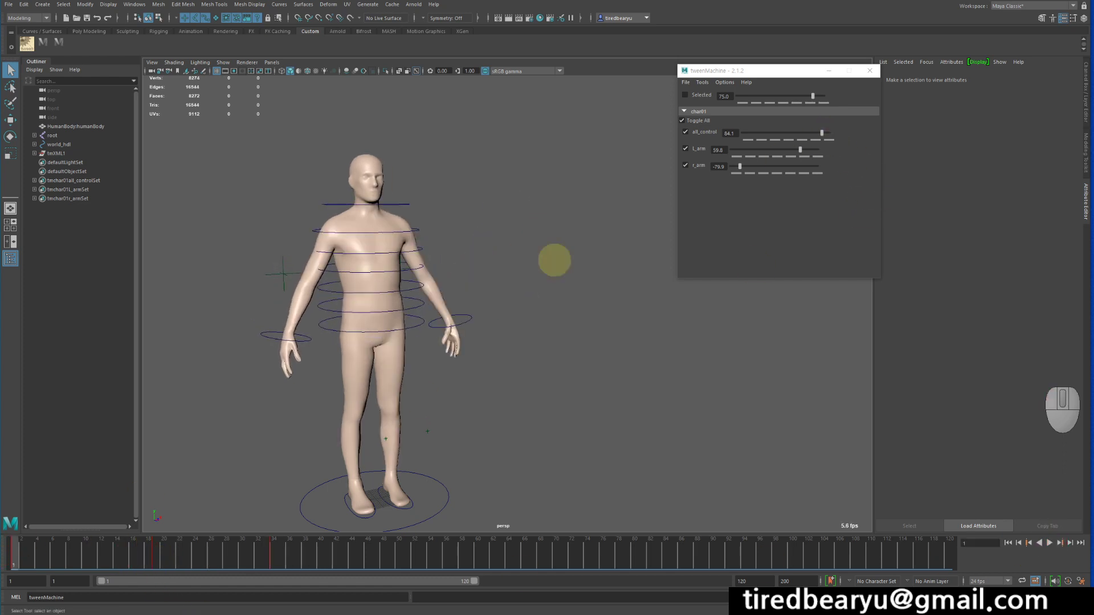
Set the frame 19 breakdown to about 76.7 for all_control, 81.0 for L_arm and -89.4 for r_arm, and play it from frame 1.
left_click(155, 554)
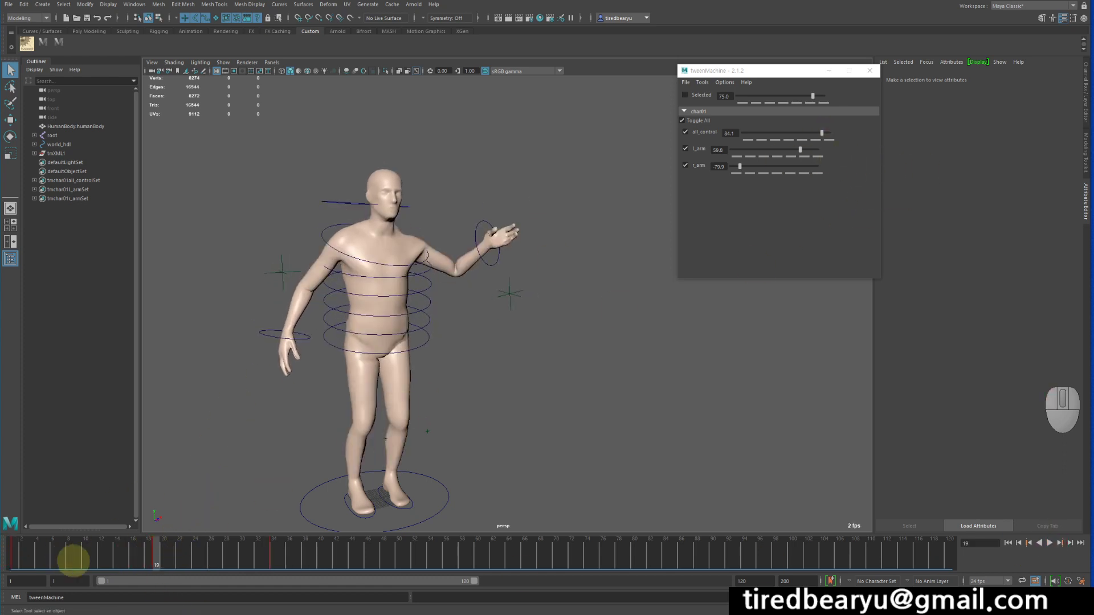
mouse_move(820, 133)
left_mouse_down()
mouse_move(779, 133)
mouse_move(821, 133)
left_mouse_up()
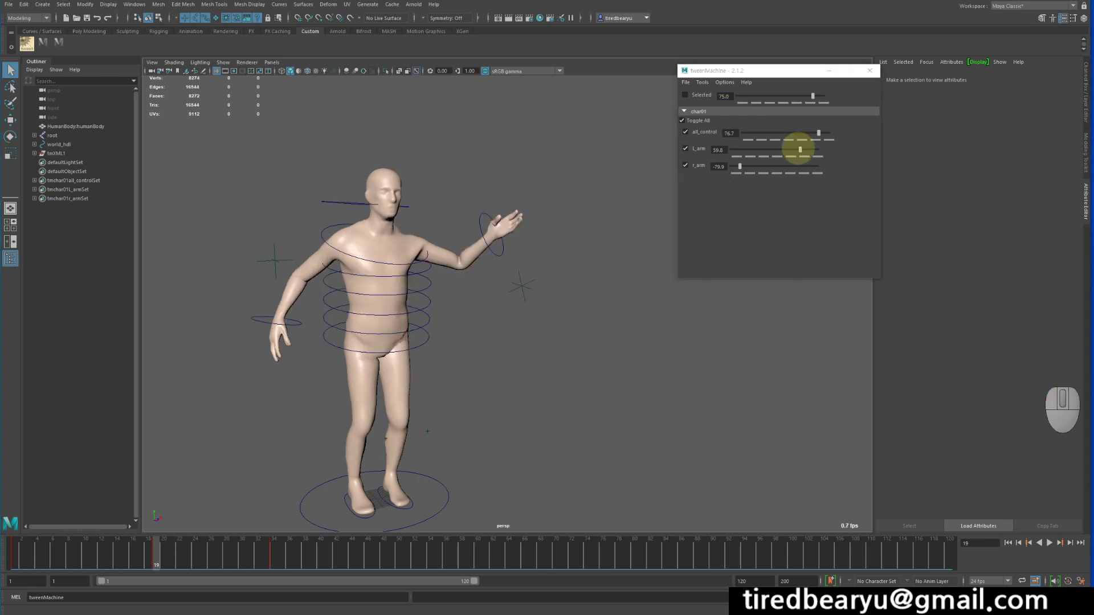
mouse_move(798, 150)
left_mouse_down()
mouse_move(781, 151)
mouse_move(808, 168)
left_mouse_up()
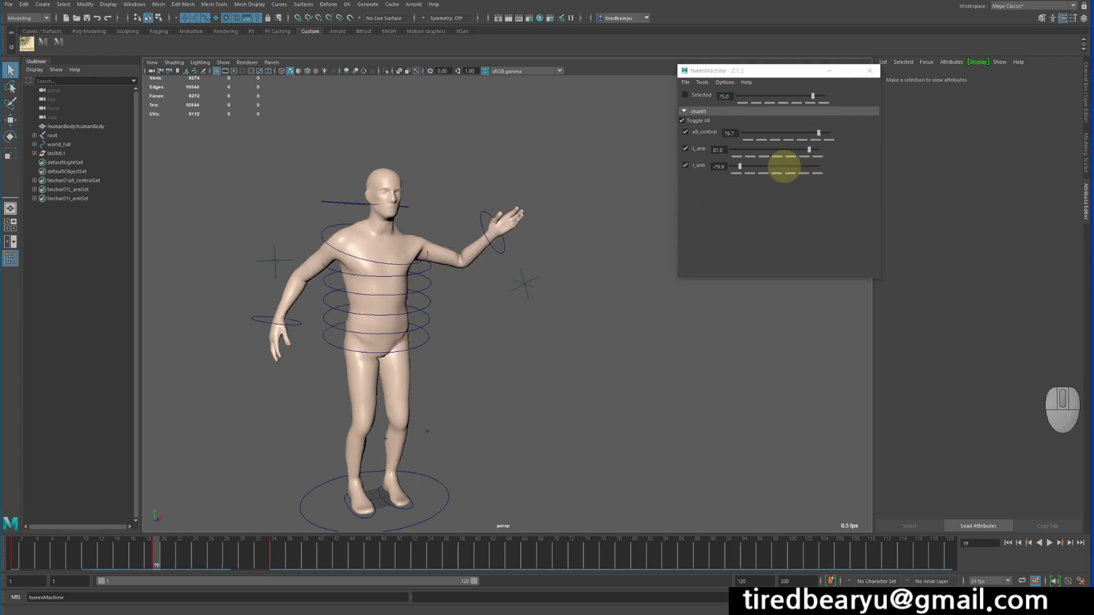
left_click_drag(740, 166, 735, 166)
left_click_drag(75, 563, 4, 559)
left_click(1050, 542)
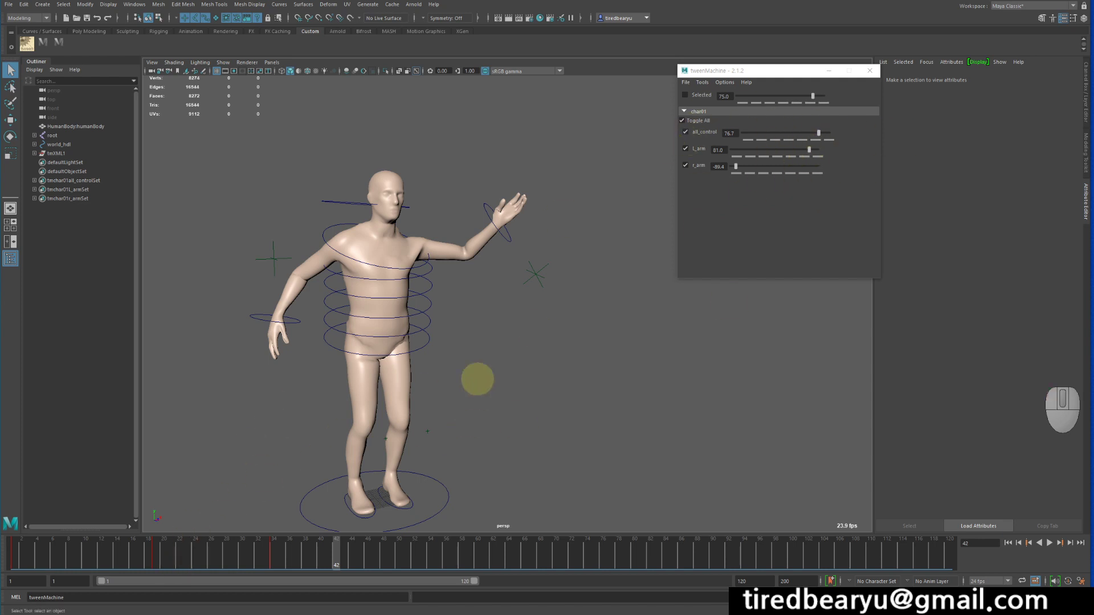
Refine the r_arm breakdown at frame 19 to about -90.5 and scrub the preceding frames to check the motion.
left_click(154, 556)
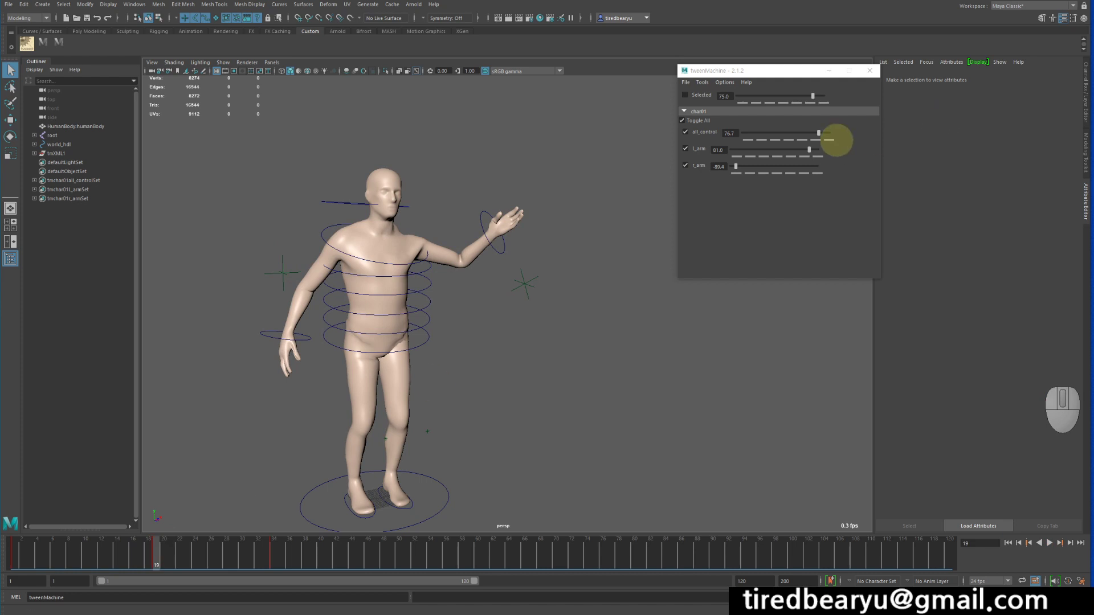
mouse_move(734, 166)
left_mouse_down()
mouse_move(747, 165)
mouse_move(735, 166)
left_mouse_up()
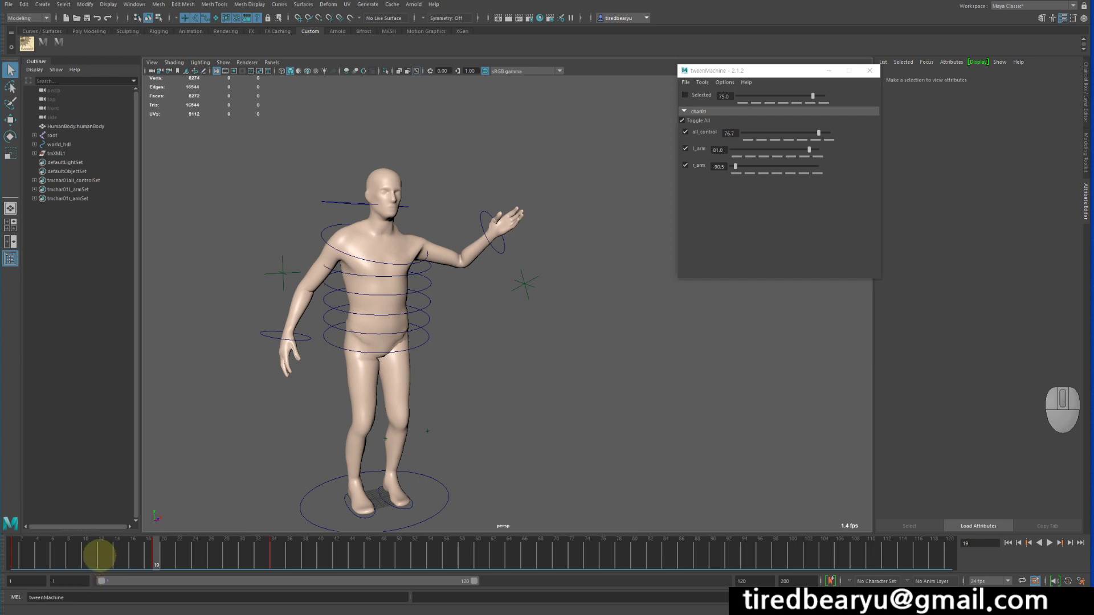
mouse_move(98, 555)
left_mouse_down()
mouse_move(69, 561)
mouse_move(87, 557)
left_mouse_up()
left_click(156, 554)
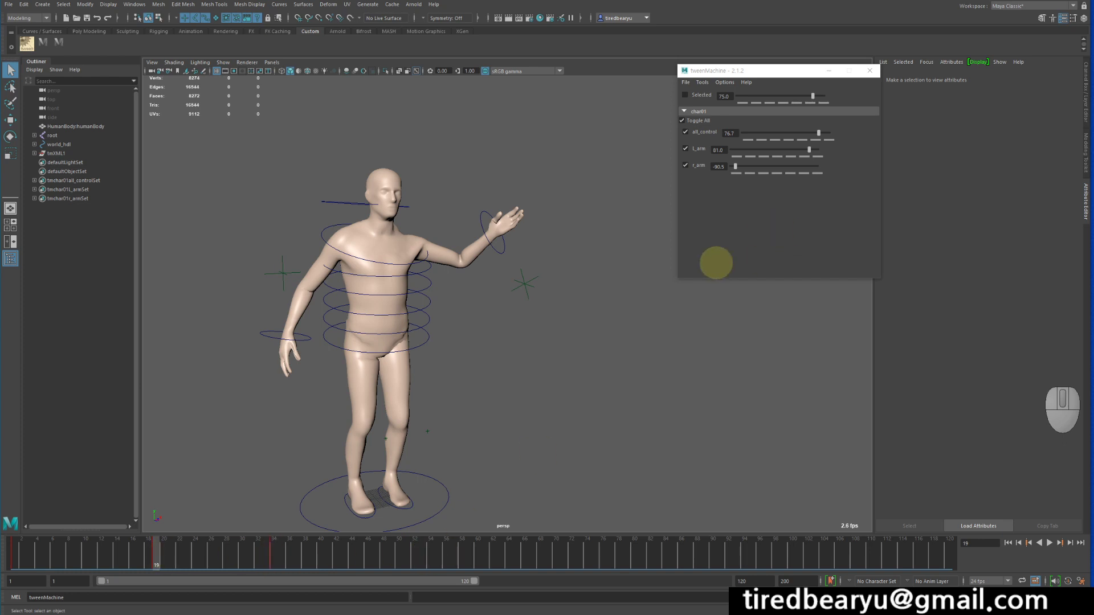
Add an r_arm breakdown of about -96.8 at frame 9 and review the animation from frame 1.
left_click(79, 556)
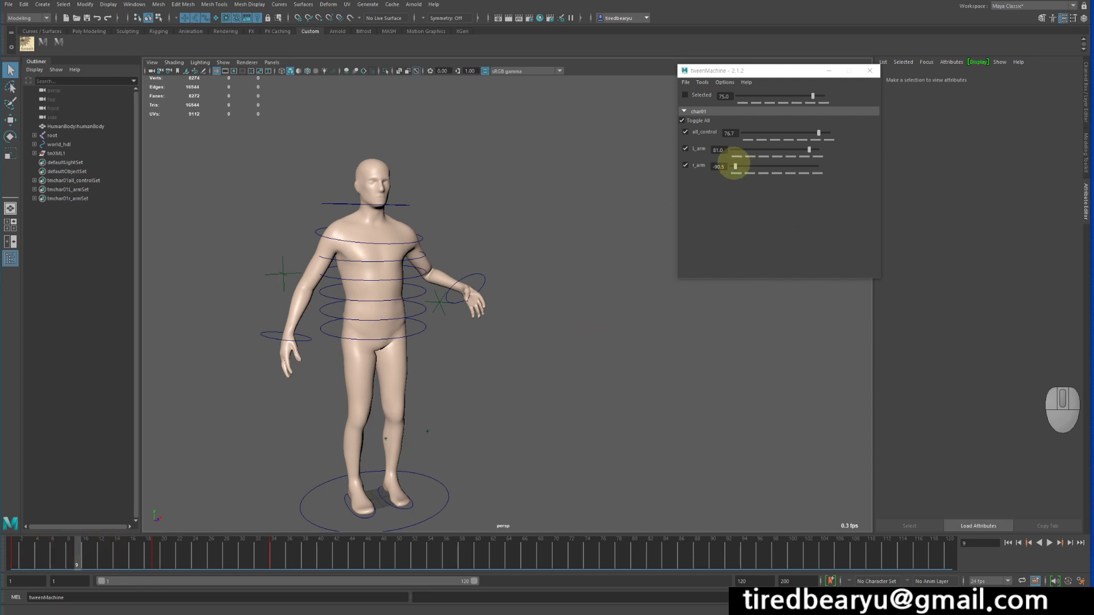
left_click_drag(735, 166, 729, 171)
left_click_drag(74, 552, 13, 555)
left_click(1048, 543)
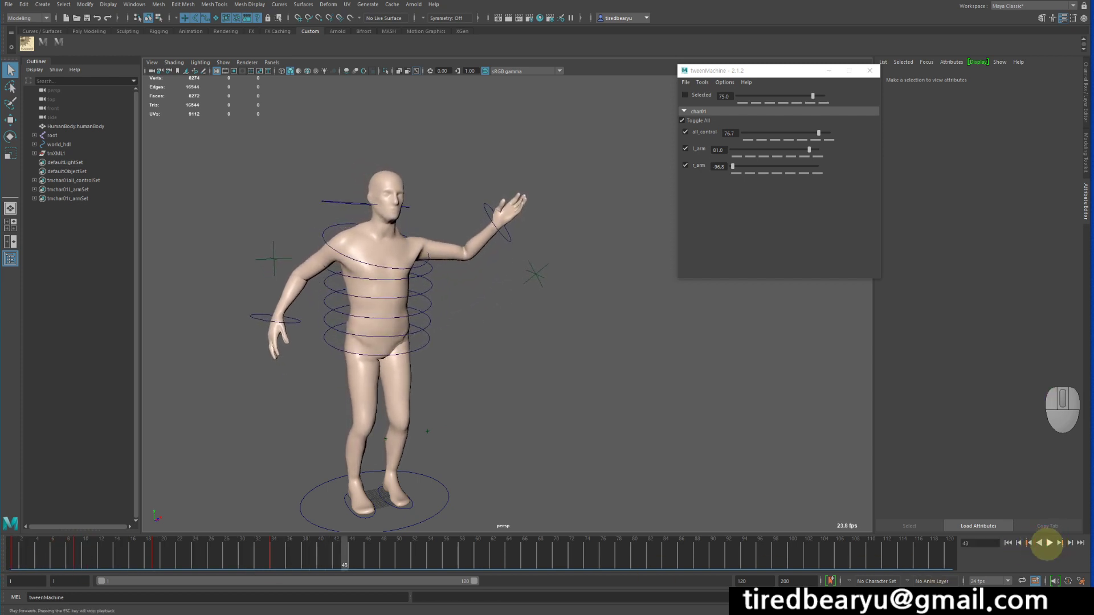
left_click_drag(200, 561, 17, 565)
left_click(155, 555)
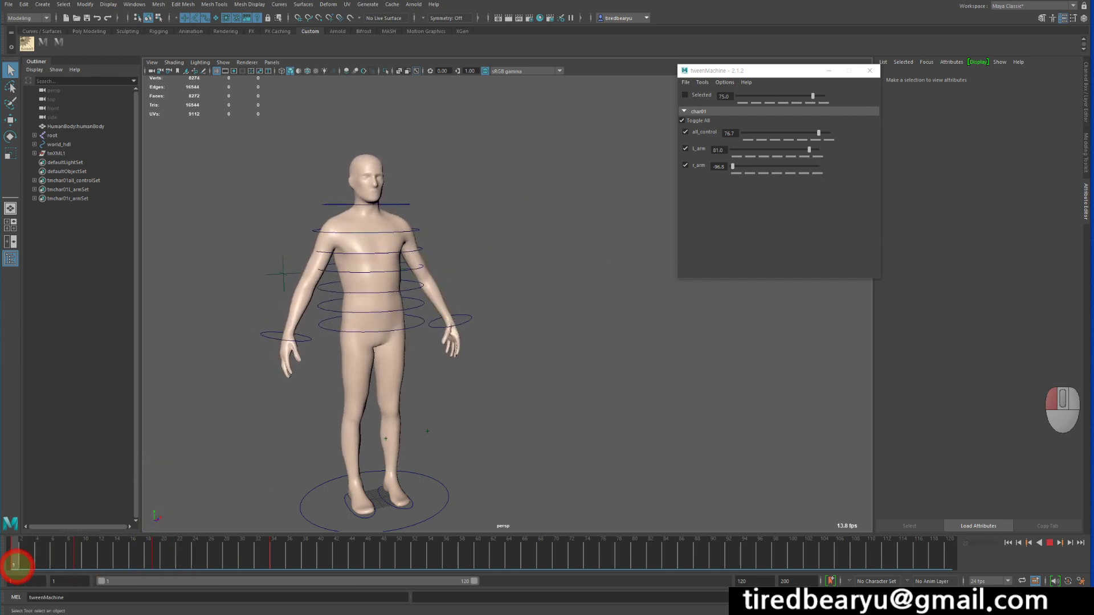